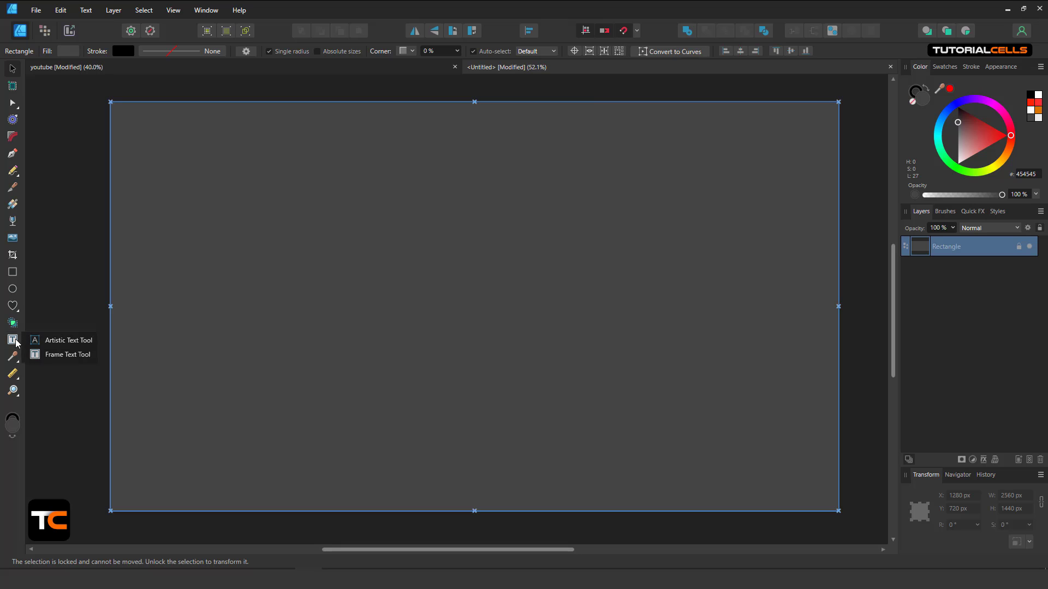
Step: Draw a text frame about 1300 by 1036 px in the middle of the page and insert filler text
{"action": "left_click", "coordinate": [49, 354]}
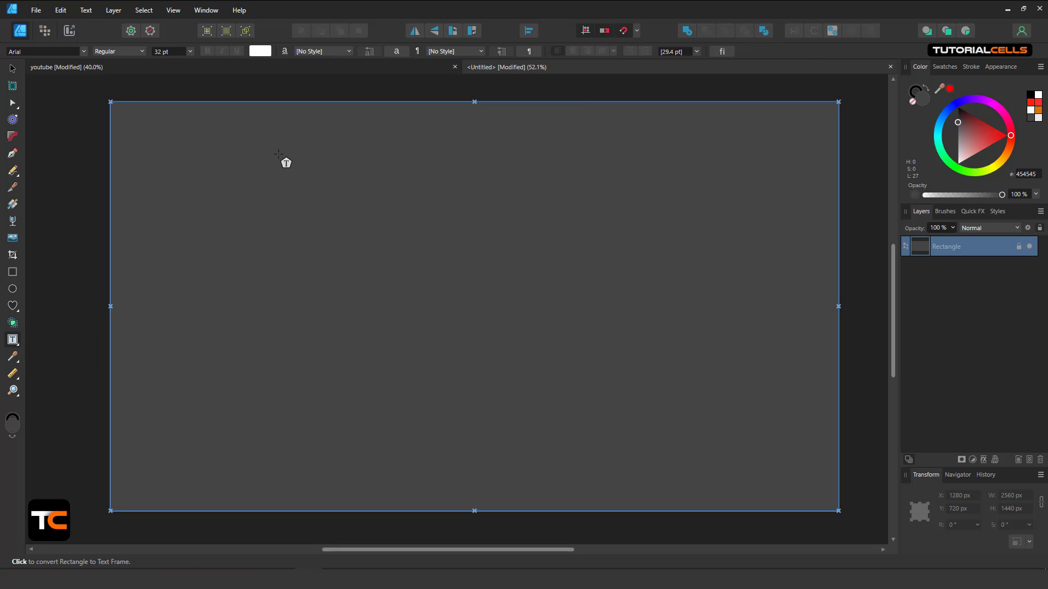
{"action": "left_click_drag", "start_coordinate": [278, 154], "coordinate": [648, 449]}
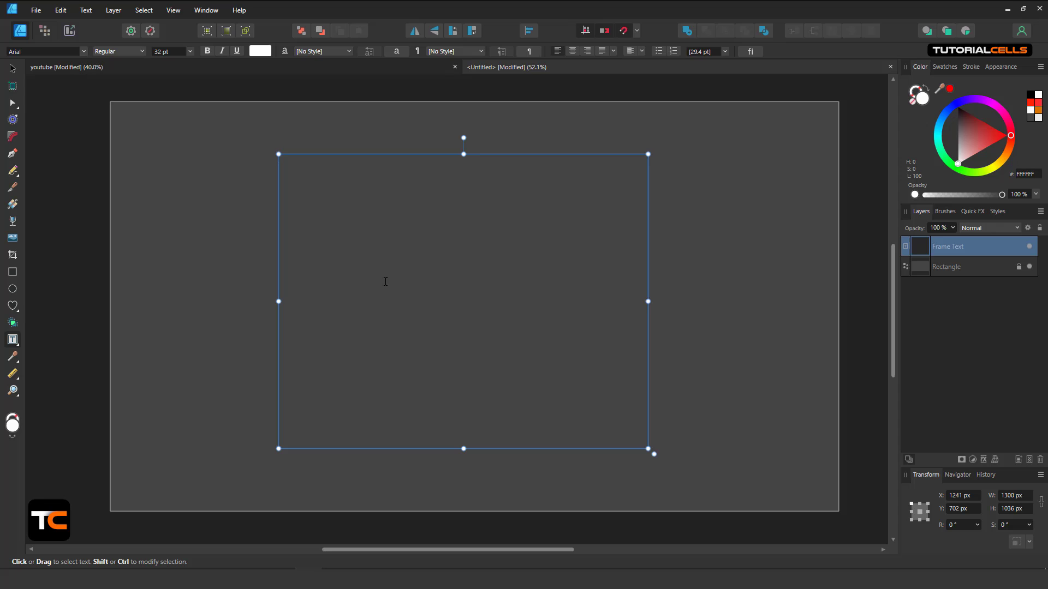
{"action": "right_click", "coordinate": [391, 228]}
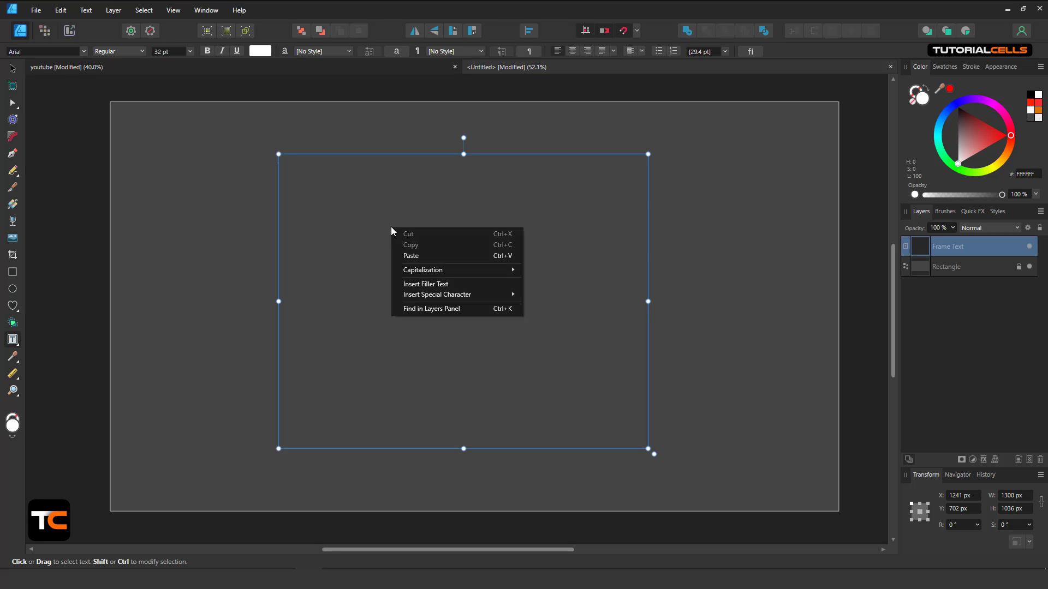
{"action": "left_click", "coordinate": [415, 284]}
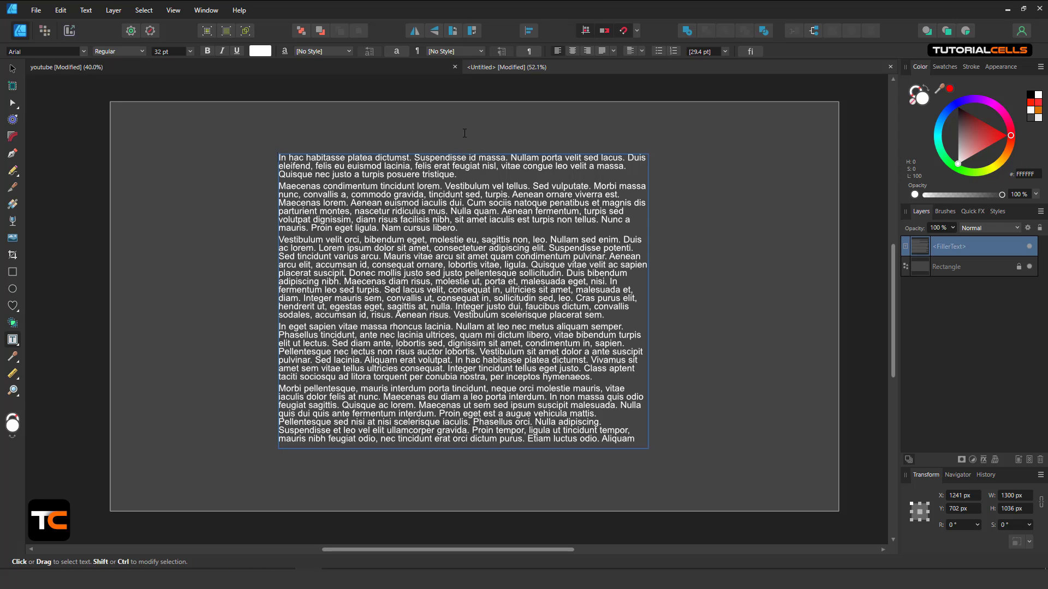
Step: Convert the filler text frame to art text and move it to about X 810 px, Y 645 px
{"action": "left_click", "coordinate": [113, 10]}
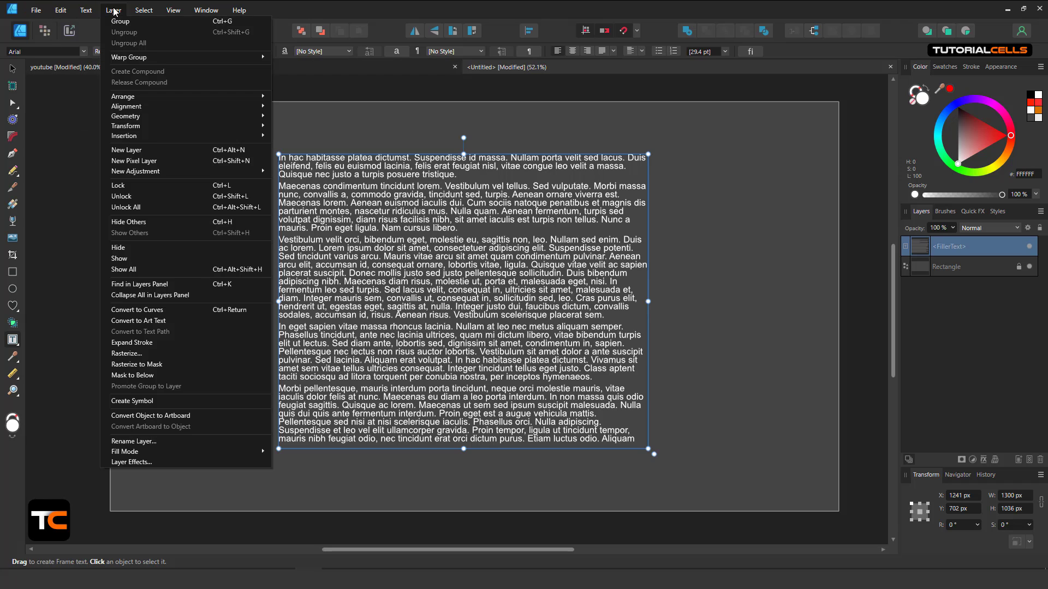
{"action": "left_click", "coordinate": [179, 322]}
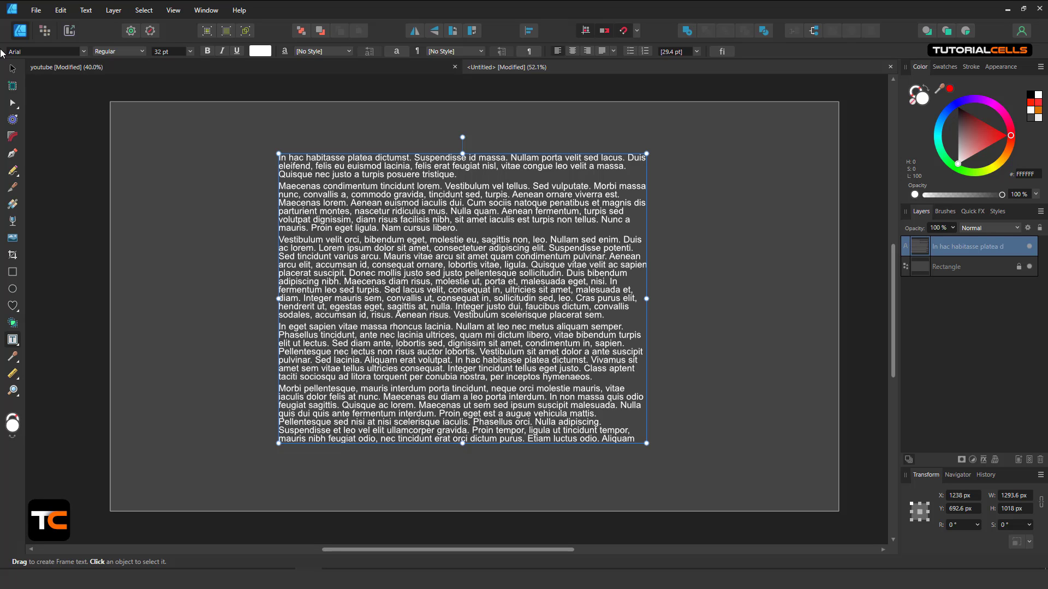
{"action": "key", "text": "v"}
{"action": "left_click_drag", "start_coordinate": [361, 206], "coordinate": [217, 188]}
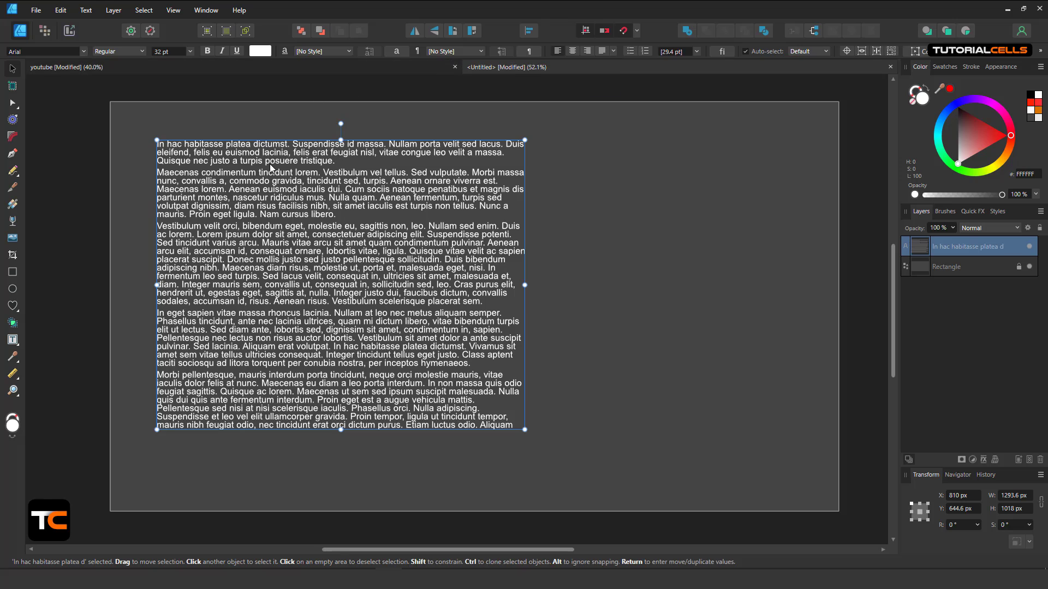
Step: Show the Paragraph settings and place them beside the text block over the page's empty area
{"action": "left_click", "coordinate": [529, 52]}
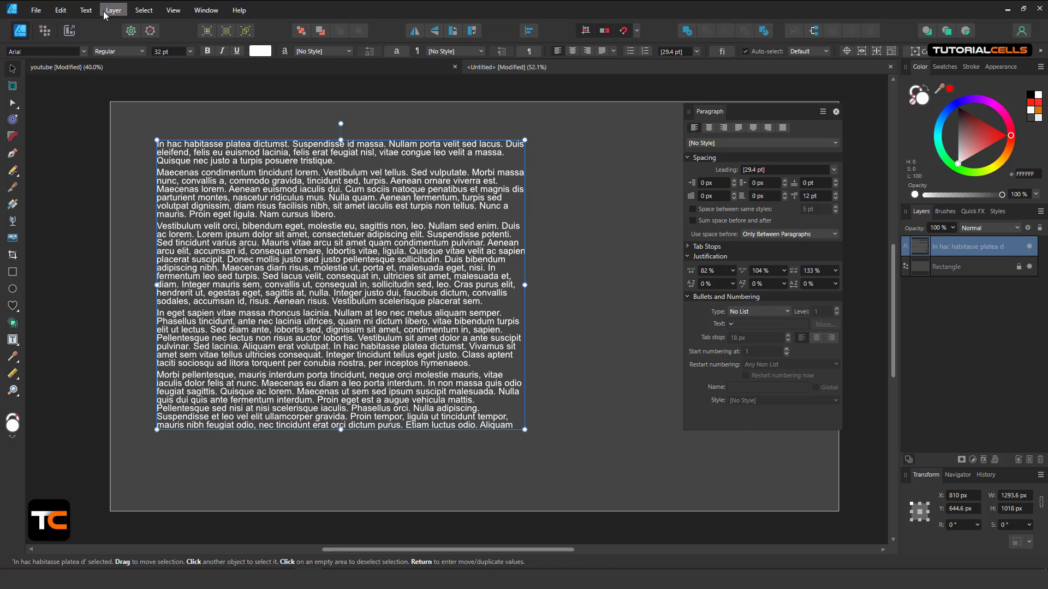
{"action": "left_click", "coordinate": [201, 11]}
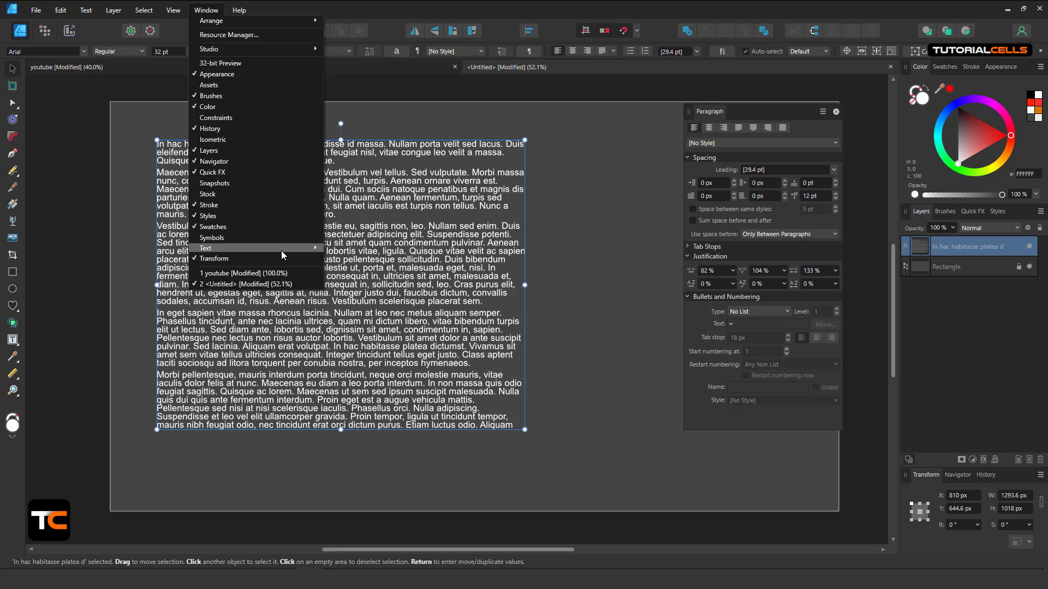
{"action": "mouse_move", "coordinate": [281, 250]}
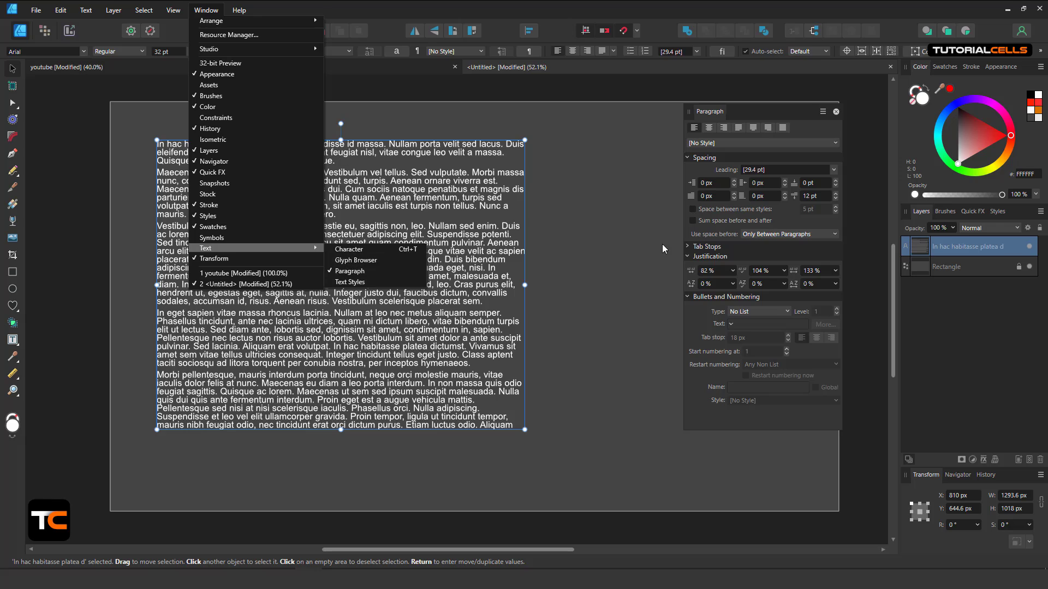
{"action": "left_click", "coordinate": [640, 235]}
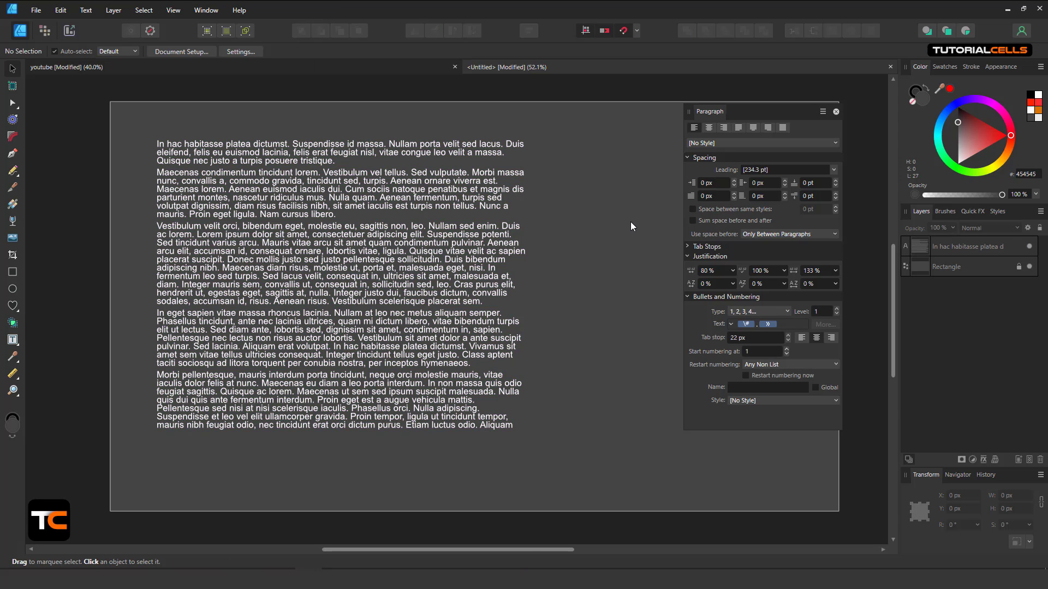
{"action": "left_click_drag", "start_coordinate": [711, 110], "coordinate": [661, 134]}
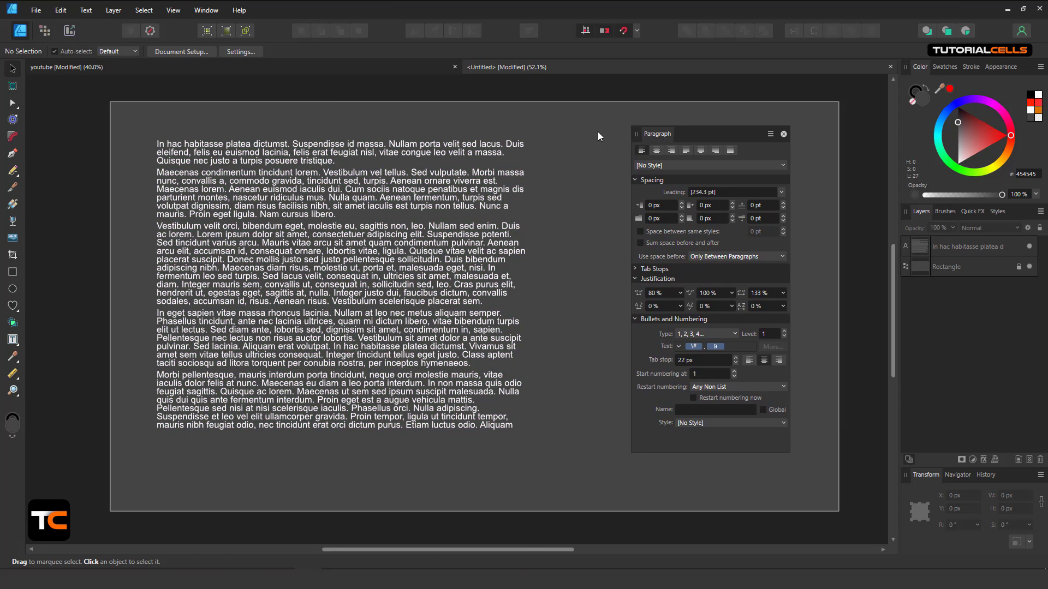
Step: Try center, right, justify left, justify center, justify right and justify all alignment on the text block, and restore left alignment
{"action": "left_click", "coordinate": [425, 152]}
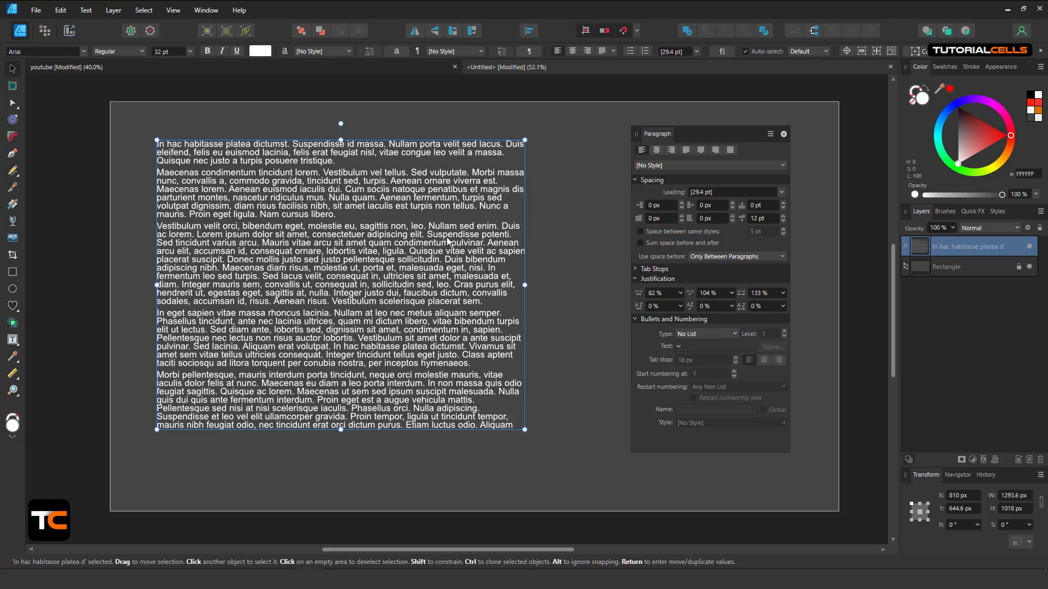
{"action": "left_click", "coordinate": [656, 150]}
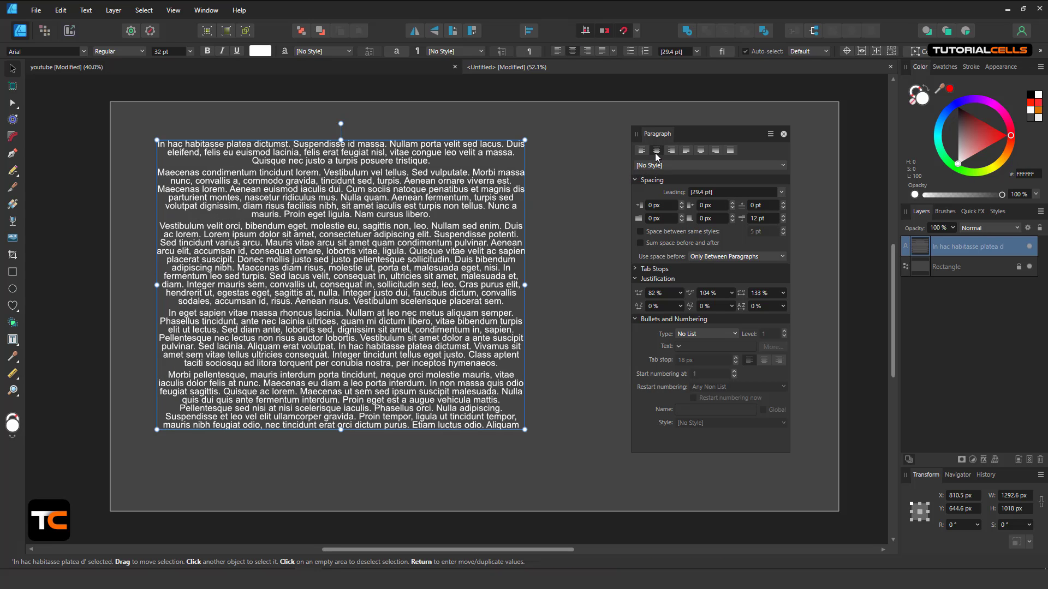
{"action": "left_click", "coordinate": [644, 153]}
{"action": "left_click", "coordinate": [672, 153]}
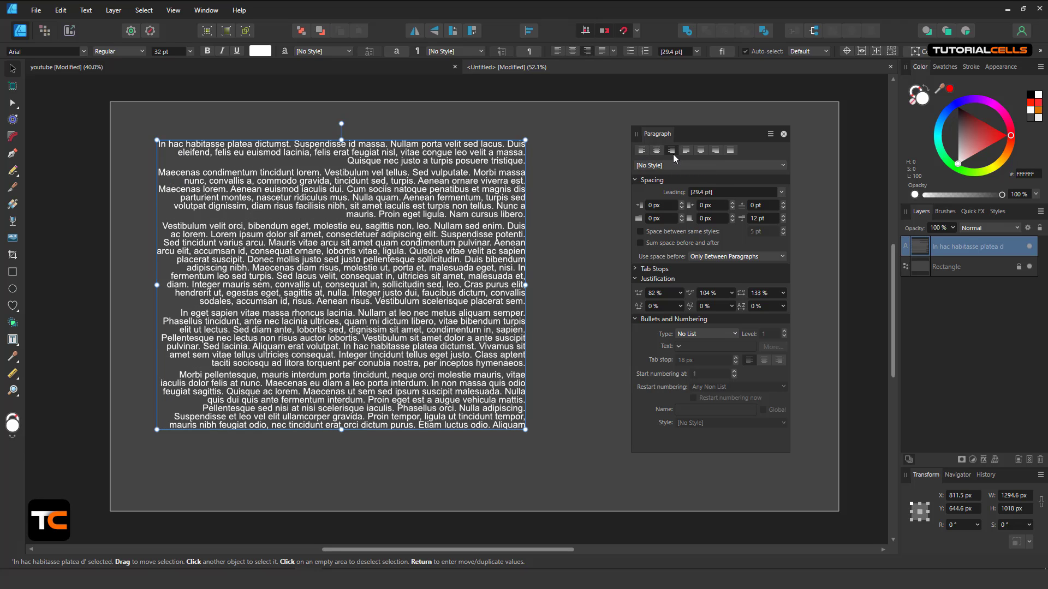
{"action": "left_click", "coordinate": [685, 152]}
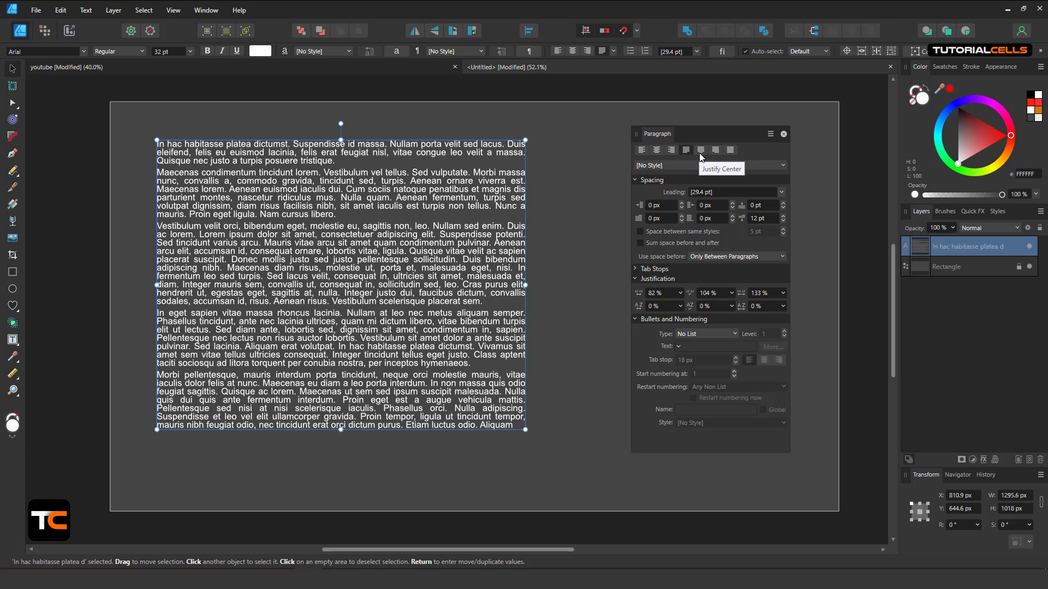
{"action": "left_click", "coordinate": [701, 153]}
{"action": "left_click", "coordinate": [714, 151]}
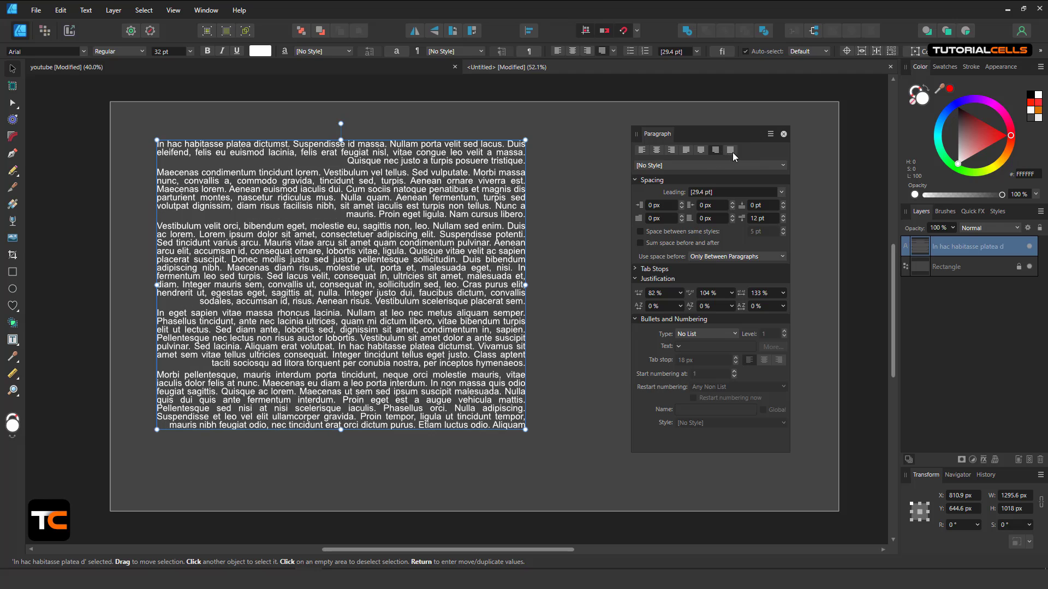
{"action": "left_click", "coordinate": [731, 151]}
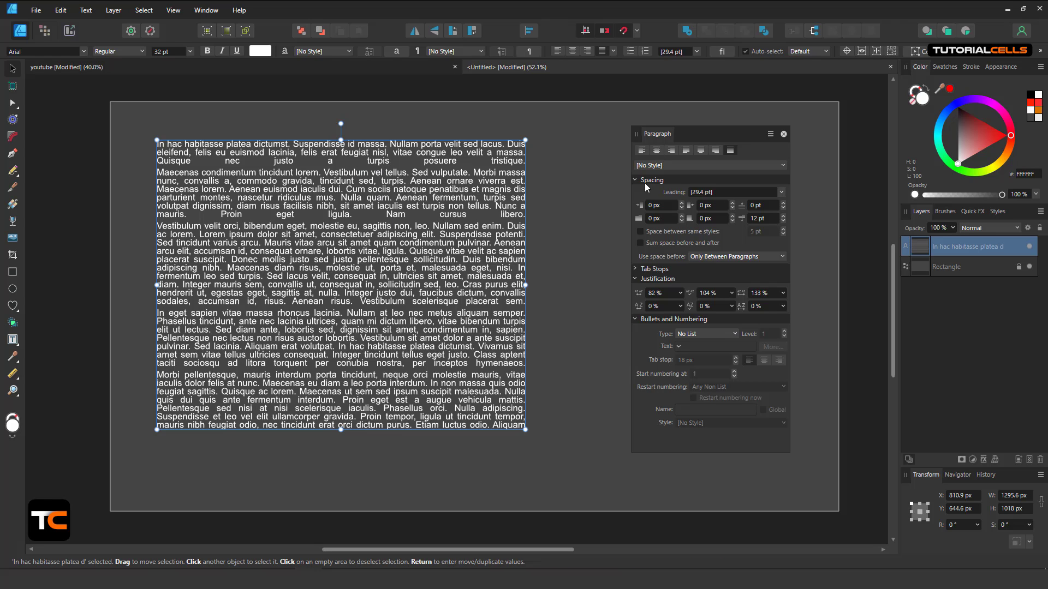
{"action": "left_click", "coordinate": [641, 150]}
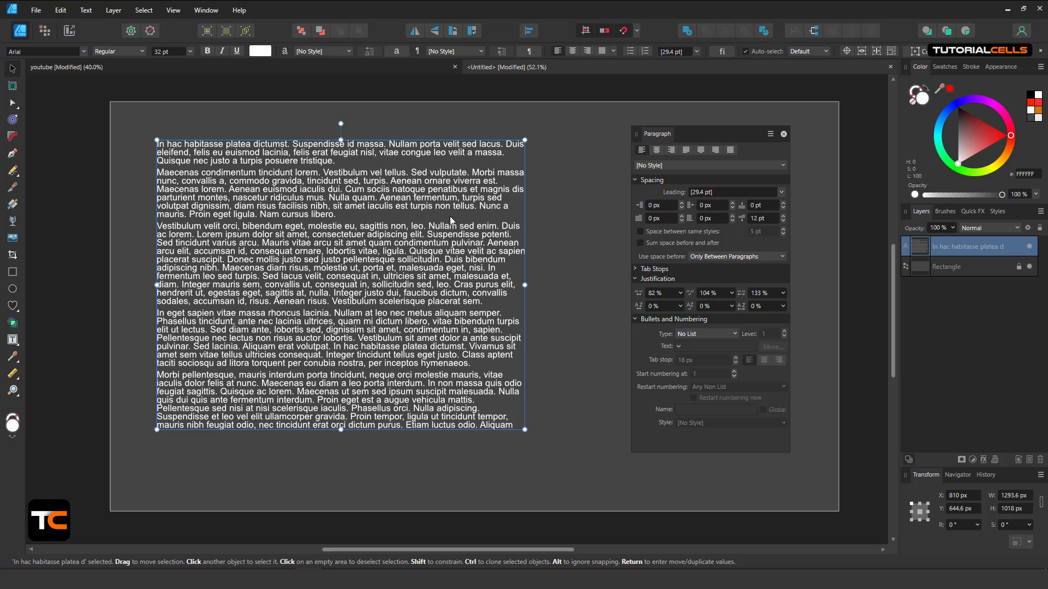
Step: Examine the available paragraph styles and leading options for the text block without applying any
{"action": "left_click", "coordinate": [693, 164]}
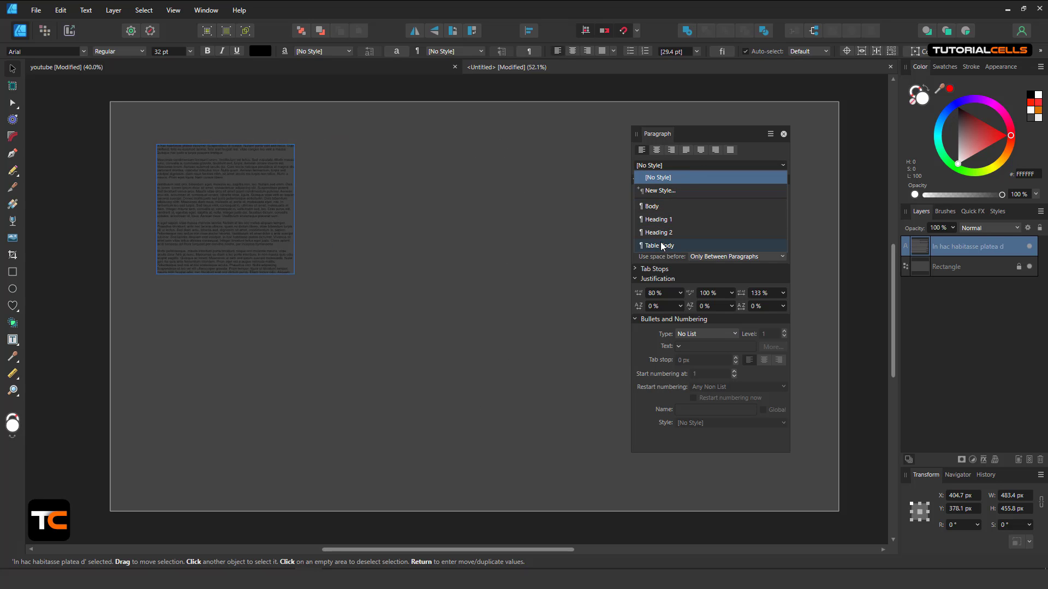
{"action": "left_click", "coordinate": [743, 163]}
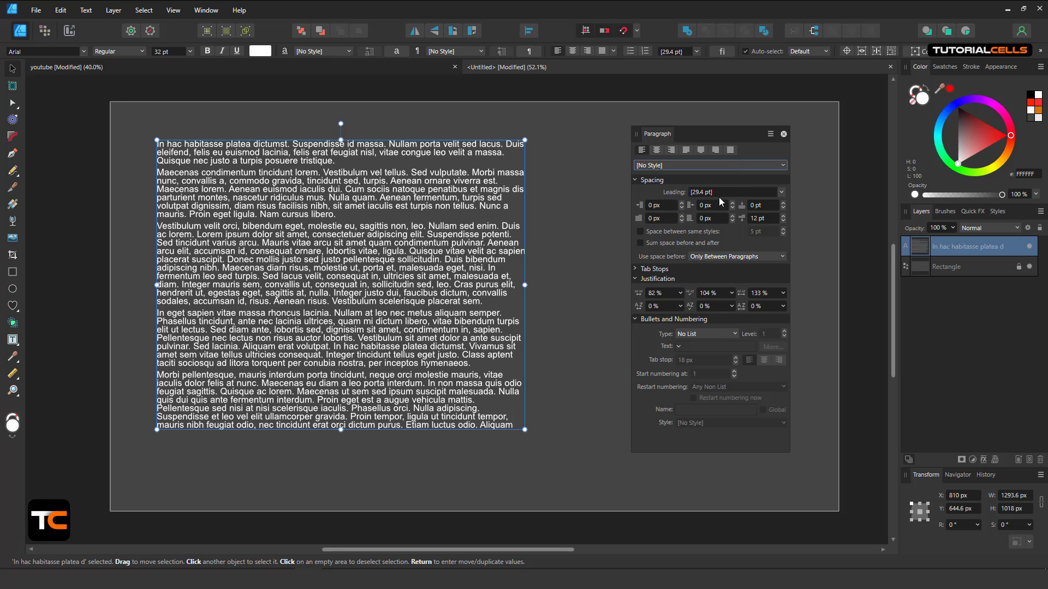
{"action": "left_click", "coordinate": [781, 192]}
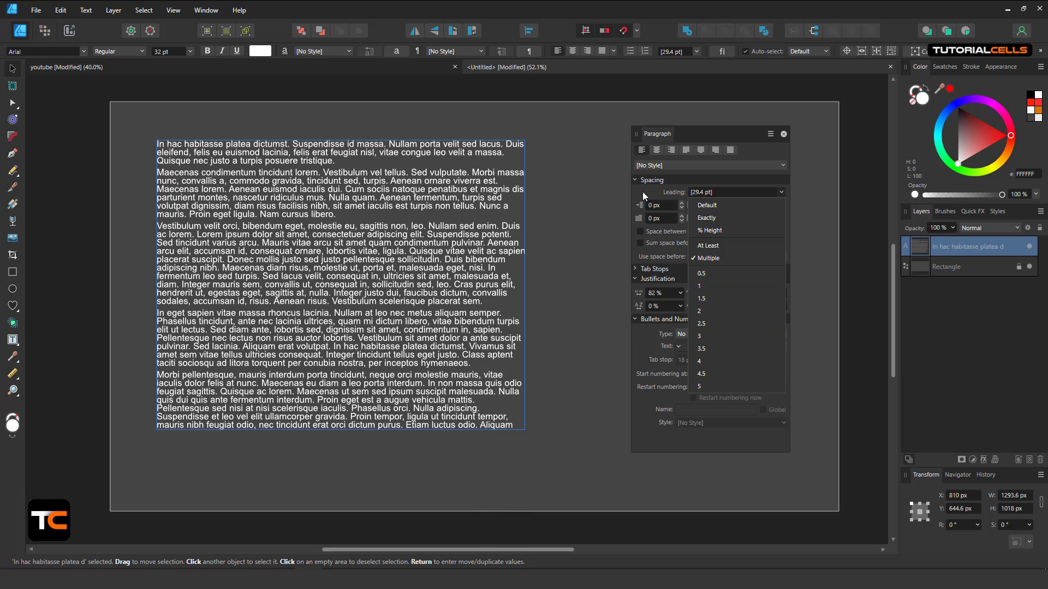
{"action": "left_click", "coordinate": [643, 192]}
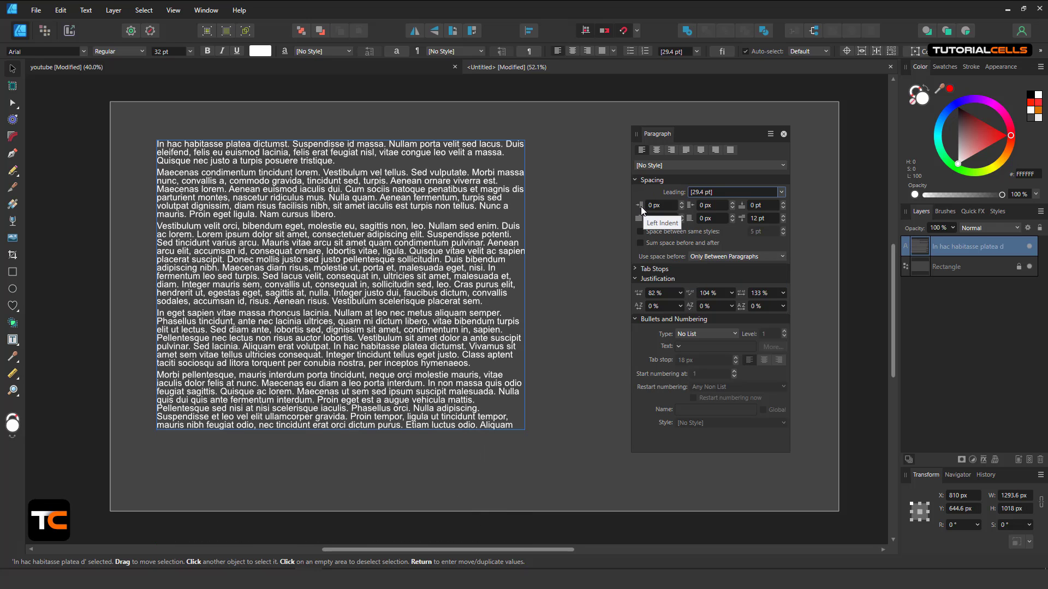
Step: Try a larger left indent on the text block's paragraphs, and bring it back to 0 px
{"action": "left_click", "coordinate": [680, 203]}
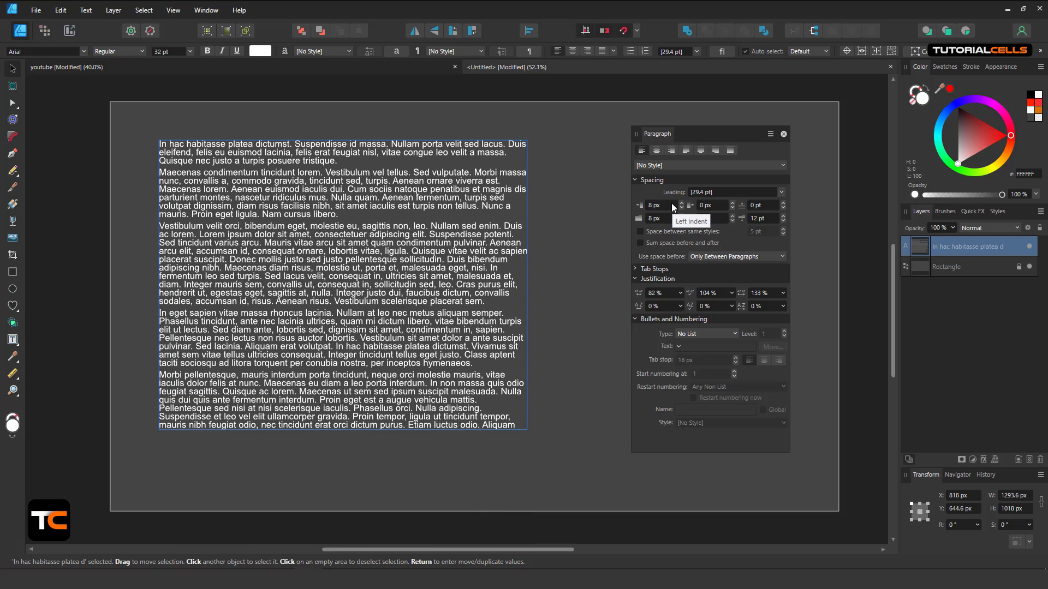
{"action": "scroll", "coordinate": [672, 208], "scroll_direction": "up", "scroll_amount": 12}
{"action": "scroll", "coordinate": [672, 209], "scroll_direction": "down", "scroll_amount": 11}
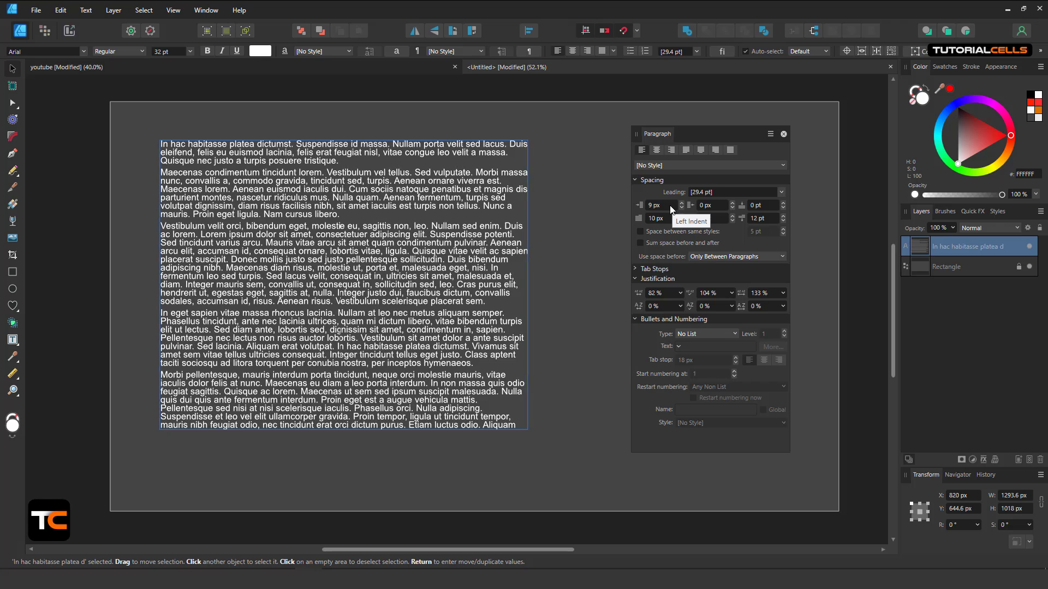
{"action": "scroll", "coordinate": [672, 209], "scroll_direction": "down", "scroll_amount": 4}
{"action": "scroll", "coordinate": [665, 205], "scroll_direction": "down", "scroll_amount": 5}
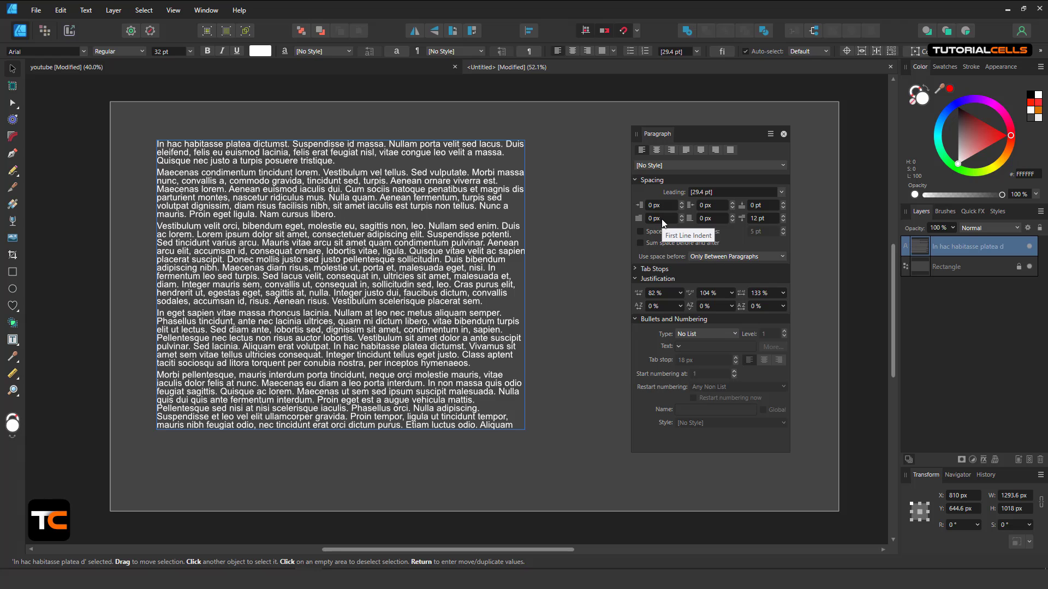
Step: Try first line indents of 21 px and 14 px on the paragraphs, and reset the indent to 0 px
{"action": "scroll", "coordinate": [663, 221], "scroll_direction": "up", "scroll_amount": 20}
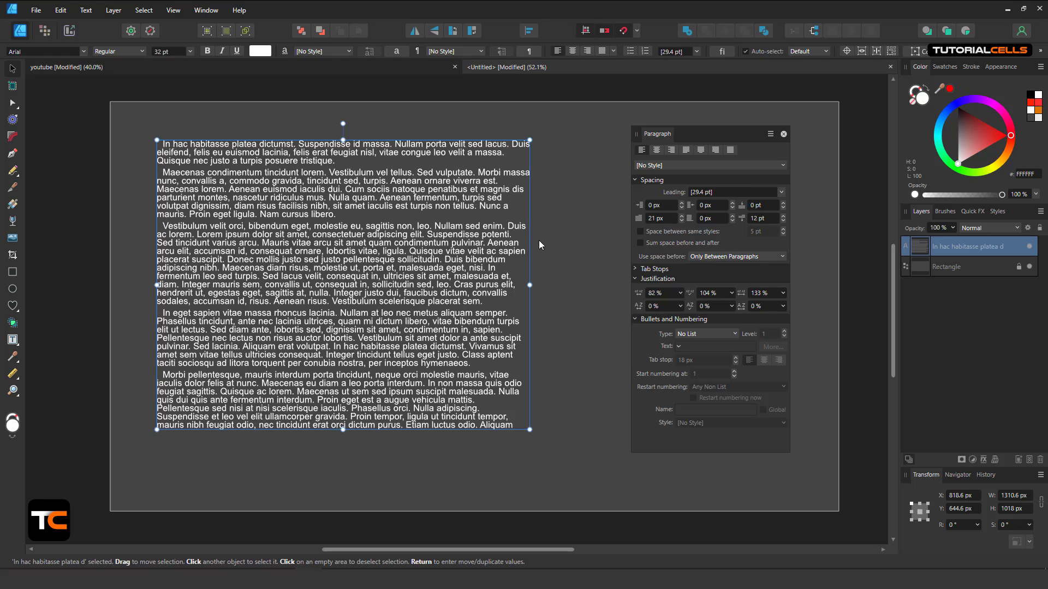
{"action": "scroll", "coordinate": [654, 224], "scroll_direction": "down", "scroll_amount": 3}
{"action": "scroll", "coordinate": [654, 225], "scroll_direction": "down", "scroll_amount": 4}
{"action": "scroll", "coordinate": [289, 222], "scroll_direction": "up", "scroll_amount": 3}
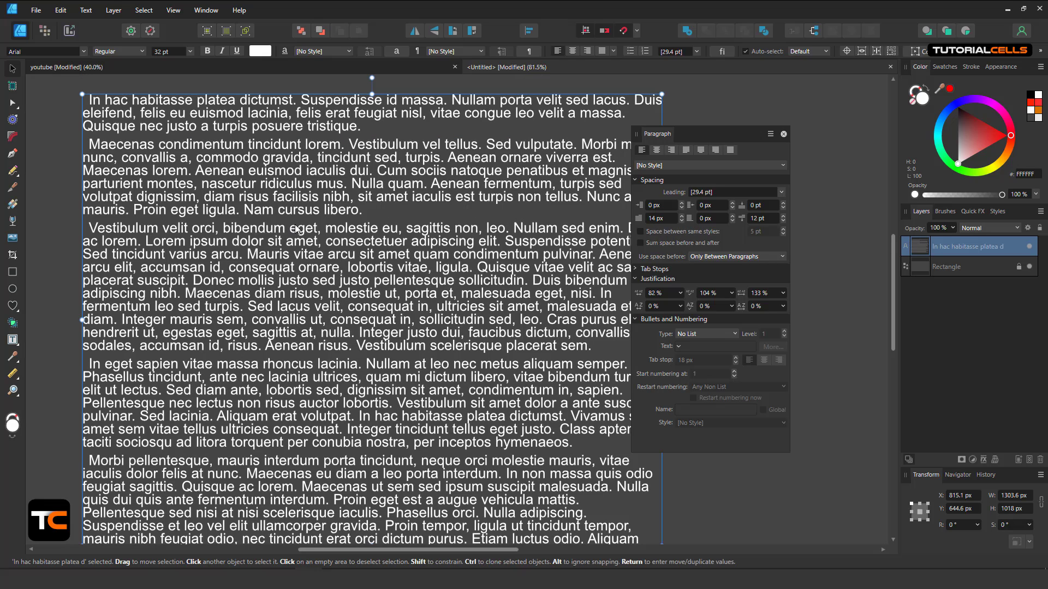
{"action": "scroll", "coordinate": [561, 250], "scroll_direction": "down", "scroll_amount": 2}
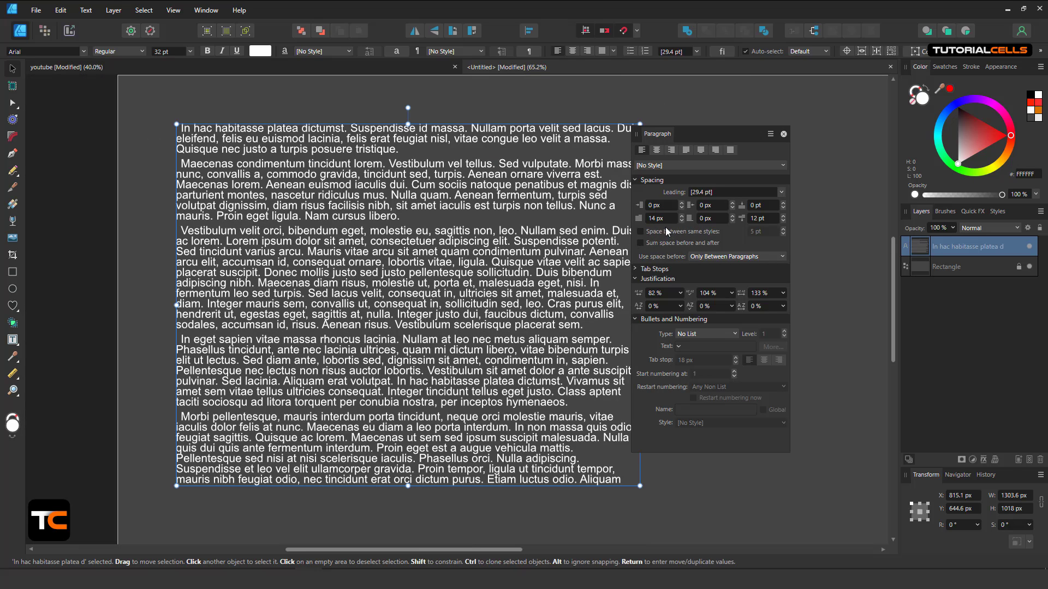
{"action": "scroll", "coordinate": [659, 221], "scroll_direction": "down", "scroll_amount": 11}
{"action": "scroll", "coordinate": [659, 221], "scroll_direction": "down", "scroll_amount": 3}
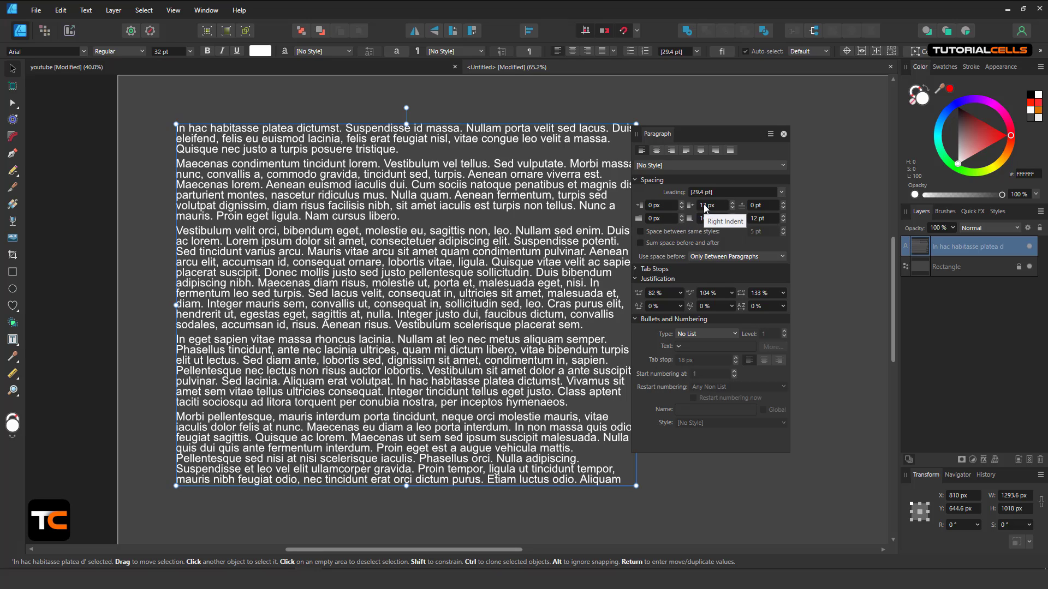
Step: Reduce the right indent of the paragraphs back to 0 px
{"action": "scroll", "coordinate": [705, 210], "scroll_direction": "down", "scroll_amount": 6}
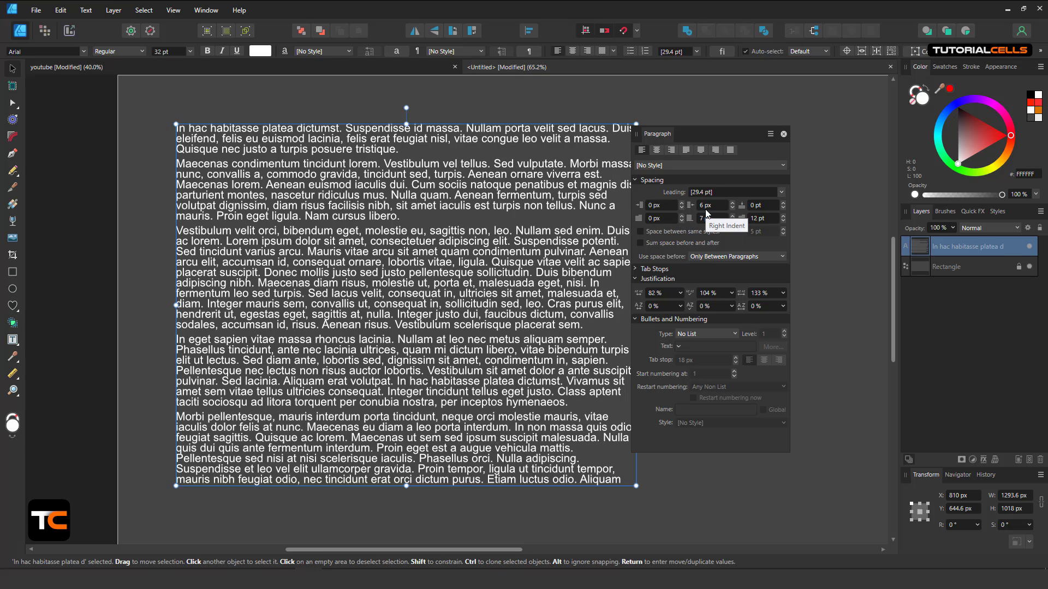
{"action": "scroll", "coordinate": [706, 211], "scroll_direction": "down", "scroll_amount": 3}
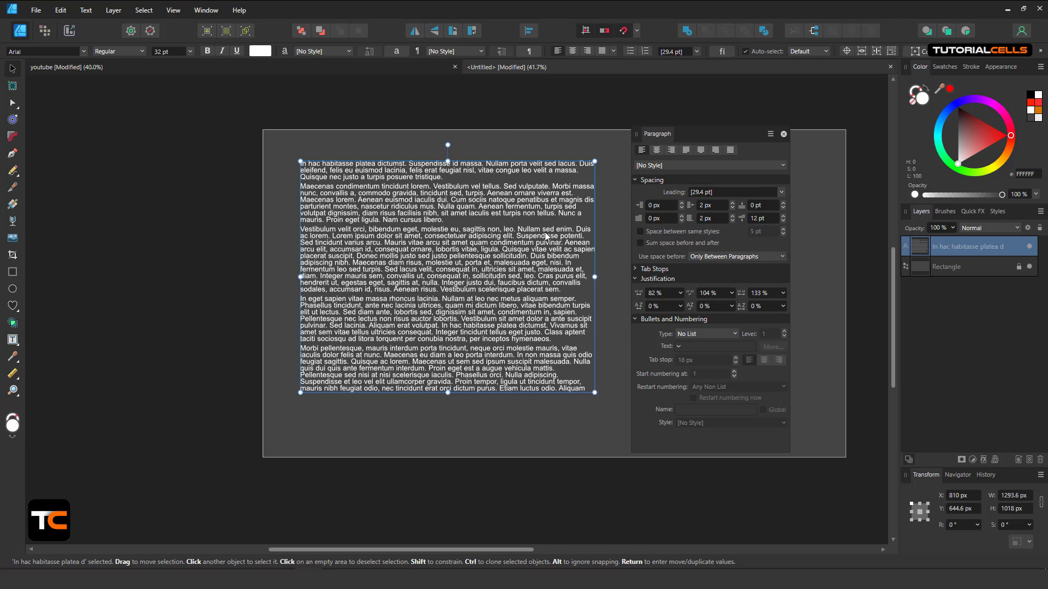
{"action": "scroll", "coordinate": [706, 217], "scroll_direction": "down", "scroll_amount": 1}
{"action": "scroll", "coordinate": [708, 210], "scroll_direction": "down", "scroll_amount": 2}
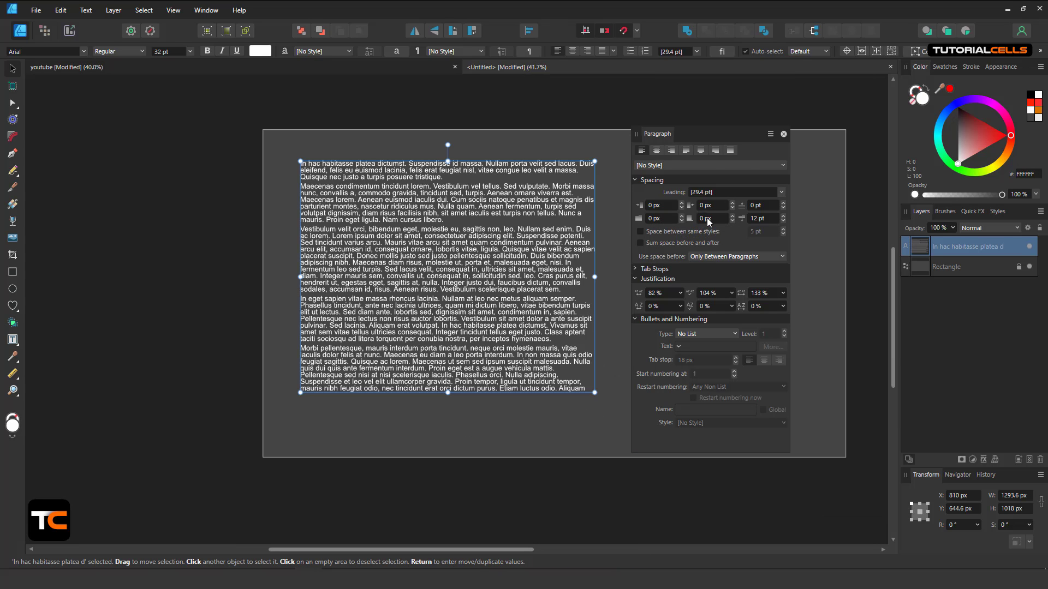
{"action": "scroll", "coordinate": [709, 220], "scroll_direction": "down", "scroll_amount": 2}
Step: Increase the space before paragraph to 15 pt for the text block
{"action": "scroll", "coordinate": [707, 221], "scroll_direction": "up", "scroll_amount": 5}
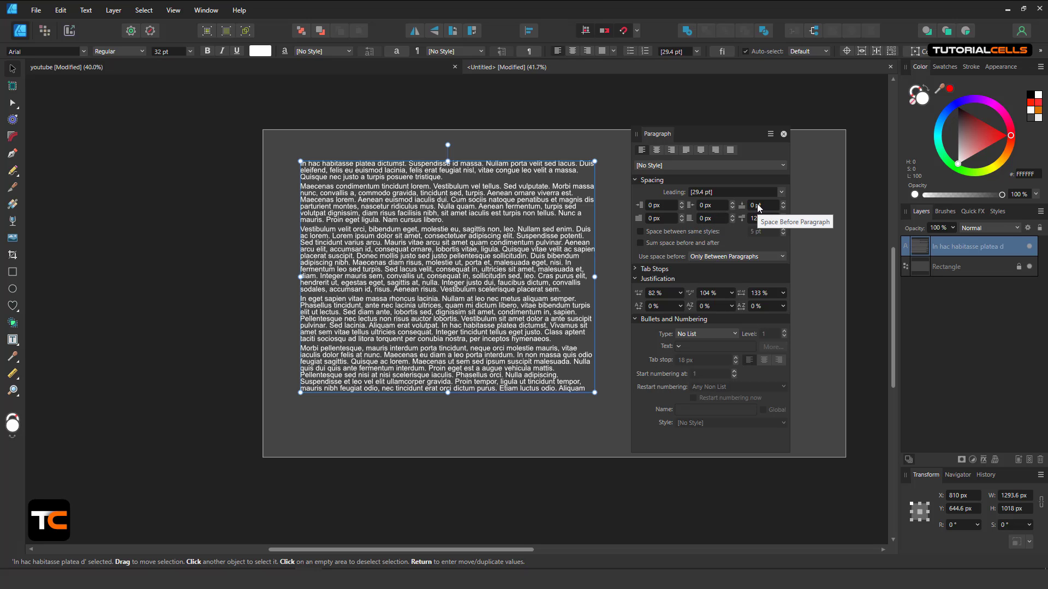
{"action": "scroll", "coordinate": [757, 204], "scroll_direction": "up", "scroll_amount": 11}
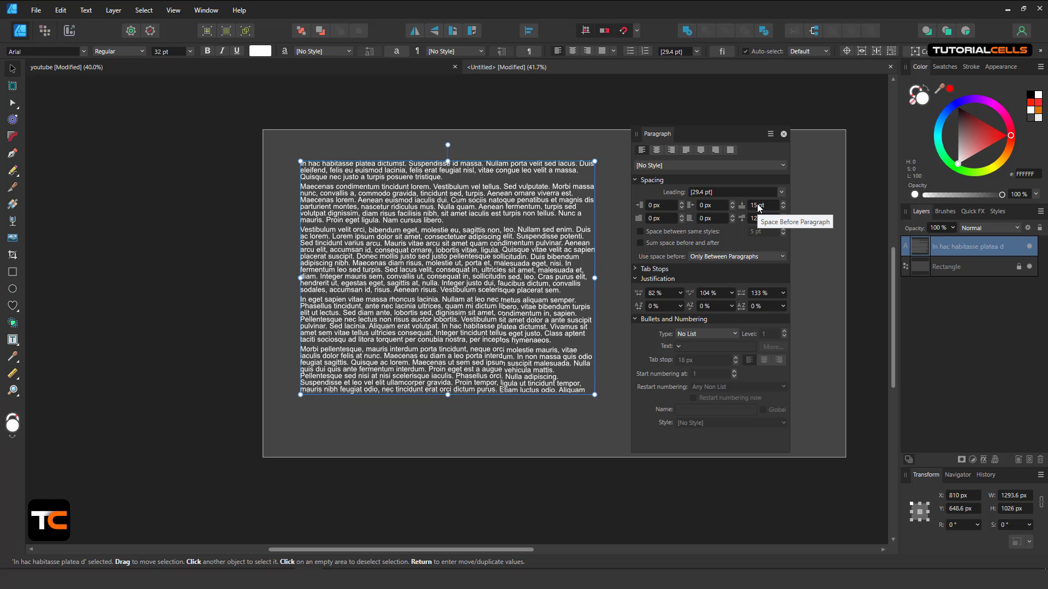
Step: Reduce the space before paragraph to 0 pt for the text block
{"action": "scroll", "coordinate": [756, 206], "scroll_direction": "down", "scroll_amount": 5}
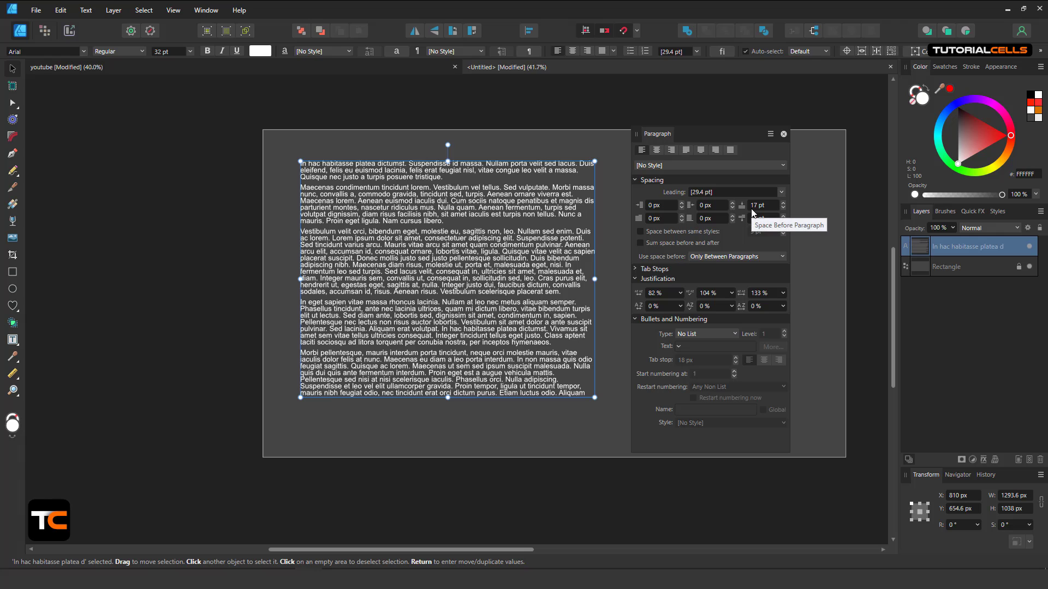
{"action": "scroll", "coordinate": [753, 207], "scroll_direction": "down", "scroll_amount": 9}
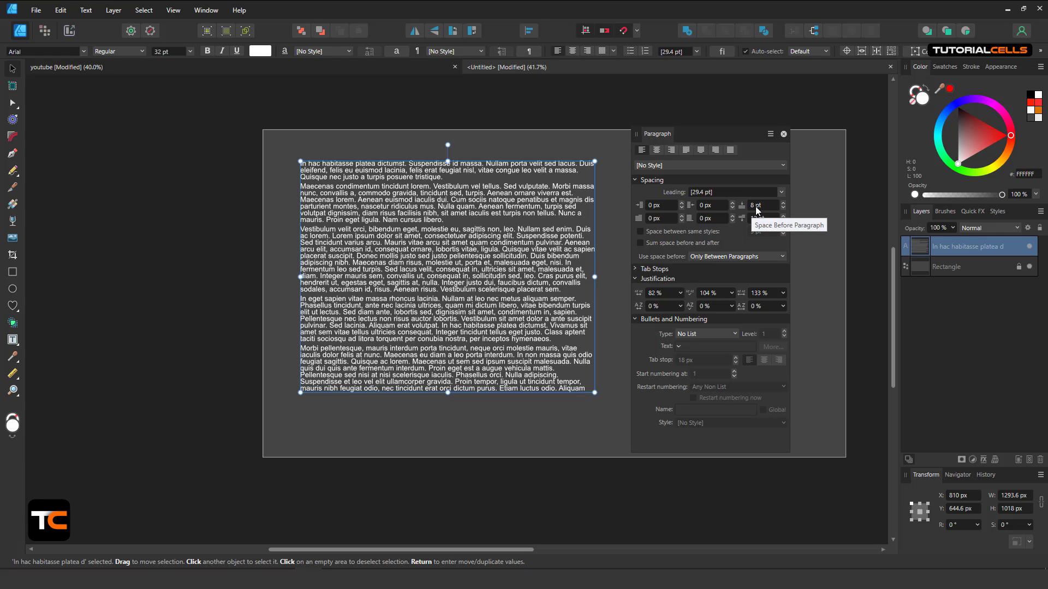
{"action": "scroll", "coordinate": [758, 208], "scroll_direction": "down", "scroll_amount": 2}
{"action": "scroll", "coordinate": [759, 208], "scroll_direction": "down", "scroll_amount": 1}
Step: Try a space after paragraph of 23 pt on the text block and reduce it to 16 pt
{"action": "scroll", "coordinate": [753, 218], "scroll_direction": "up", "scroll_amount": 8}
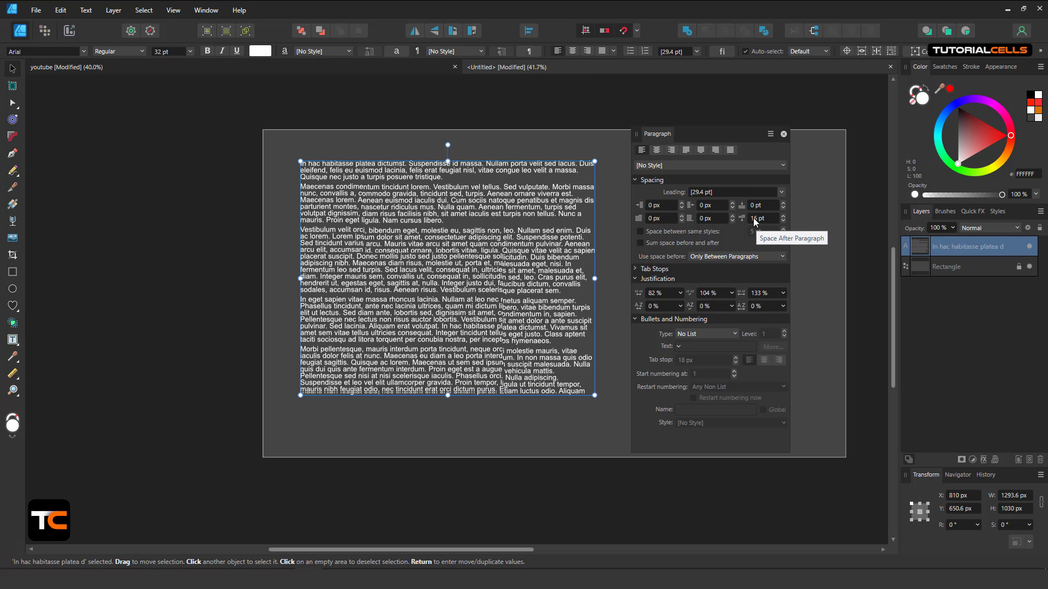
{"action": "scroll", "coordinate": [756, 218], "scroll_direction": "up", "scroll_amount": 5}
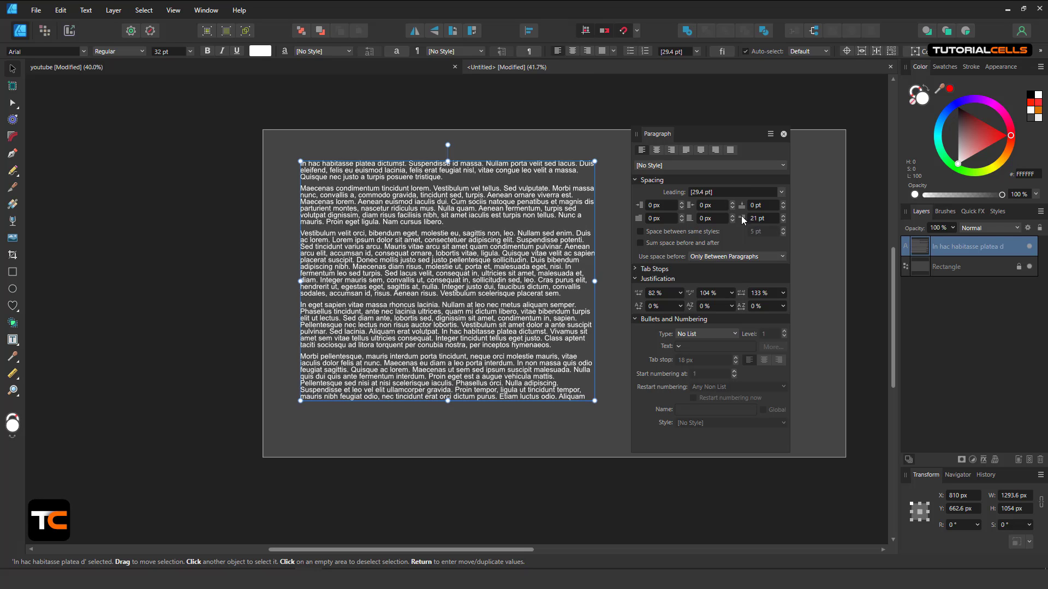
{"action": "scroll", "coordinate": [760, 222], "scroll_direction": "down", "scroll_amount": 9}
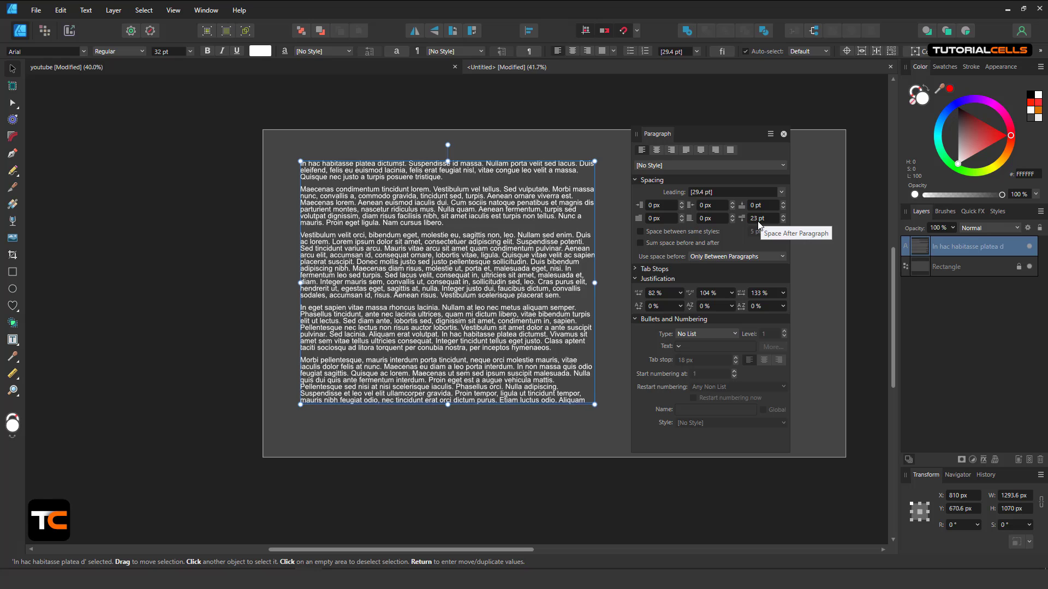
Step: Try a 12 pt space between same styles, switch that option off again, and set the space after paragraph to 19 pt
{"action": "left_click", "coordinate": [662, 234]}
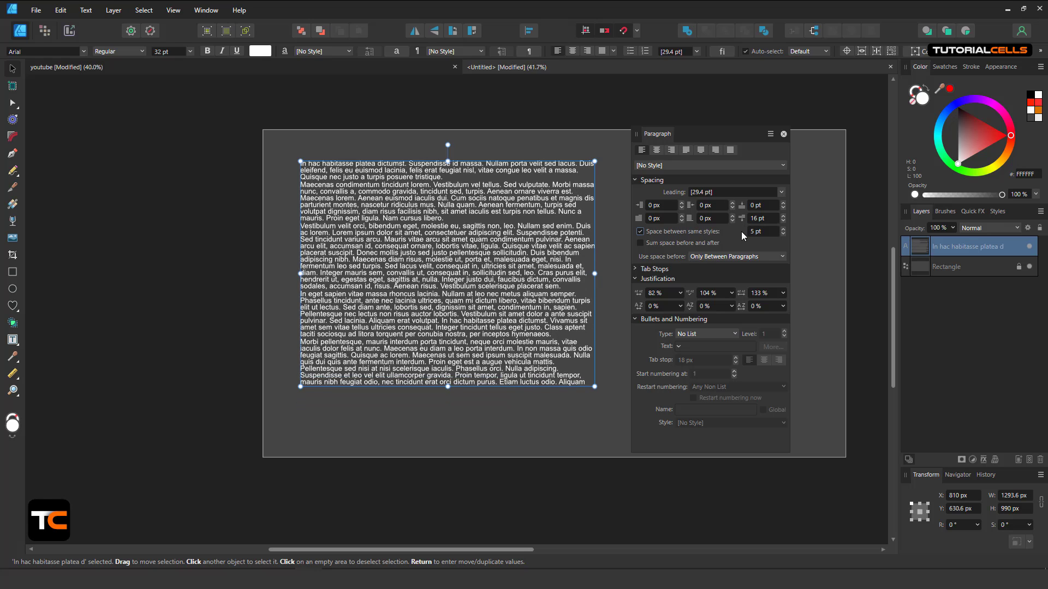
{"action": "scroll", "coordinate": [764, 232], "scroll_direction": "up", "scroll_amount": 7}
{"action": "scroll", "coordinate": [768, 223], "scroll_direction": "up", "scroll_amount": 3}
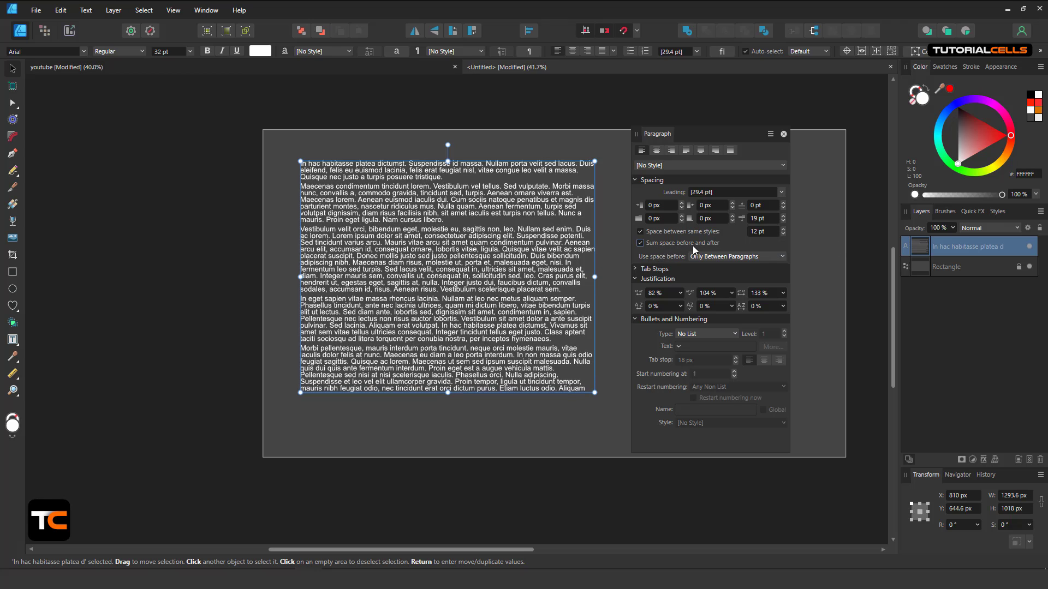
{"action": "left_click", "coordinate": [640, 232]}
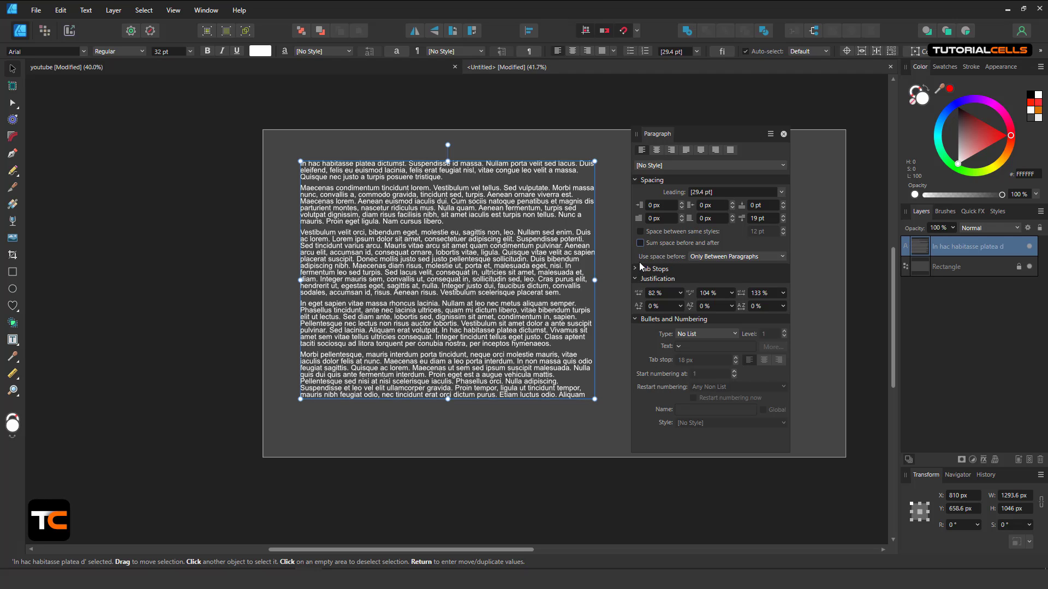
Step: View the choices for when the space before paragraphs is used, leaving Only Between Paragraphs selected
{"action": "left_click", "coordinate": [702, 257]}
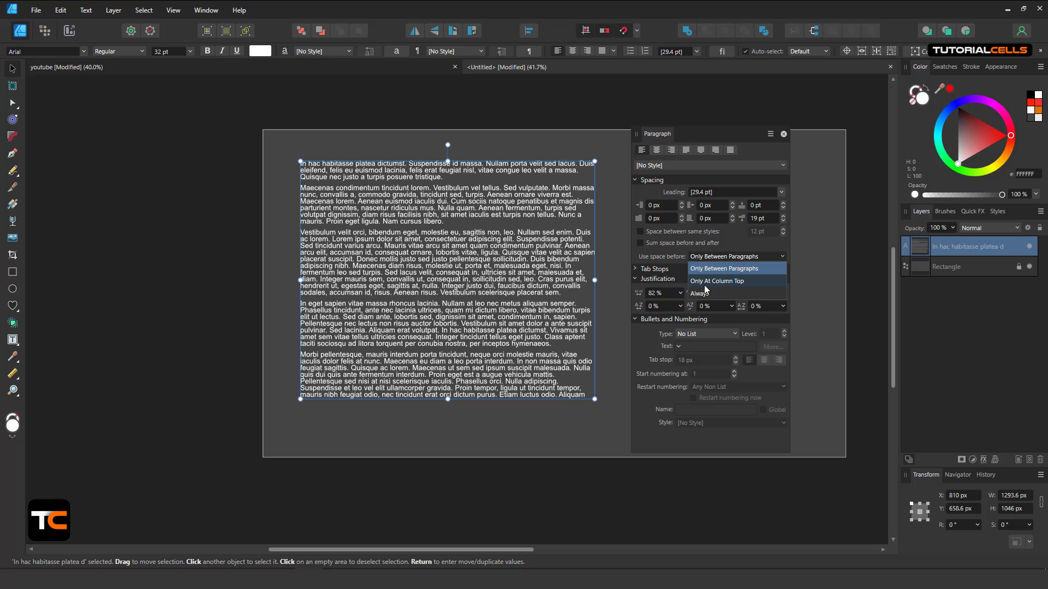
{"action": "left_click", "coordinate": [663, 250]}
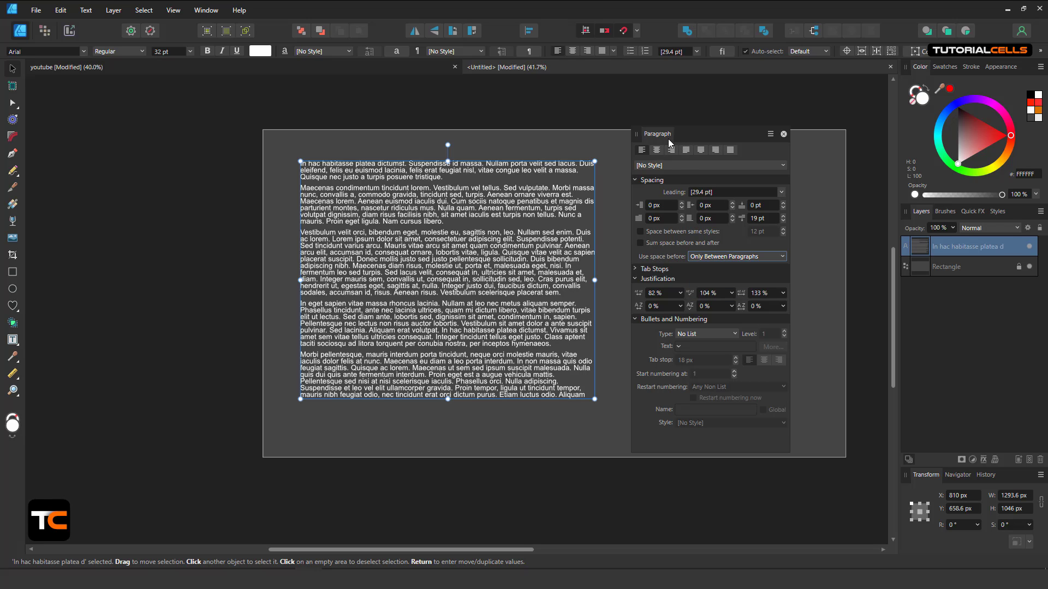
Step: Move the Paragraph panel away from the text and collapse its Justification, Bullets and Numbering, and Spacing sections
{"action": "left_click_drag", "start_coordinate": [668, 139], "coordinate": [695, 125]}
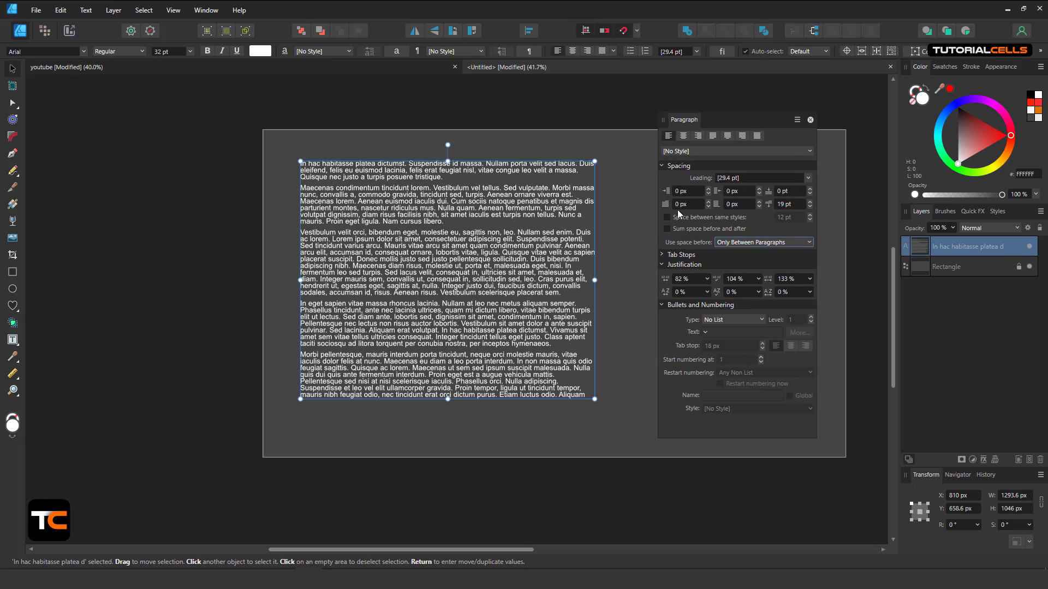
{"action": "left_click", "coordinate": [663, 265]}
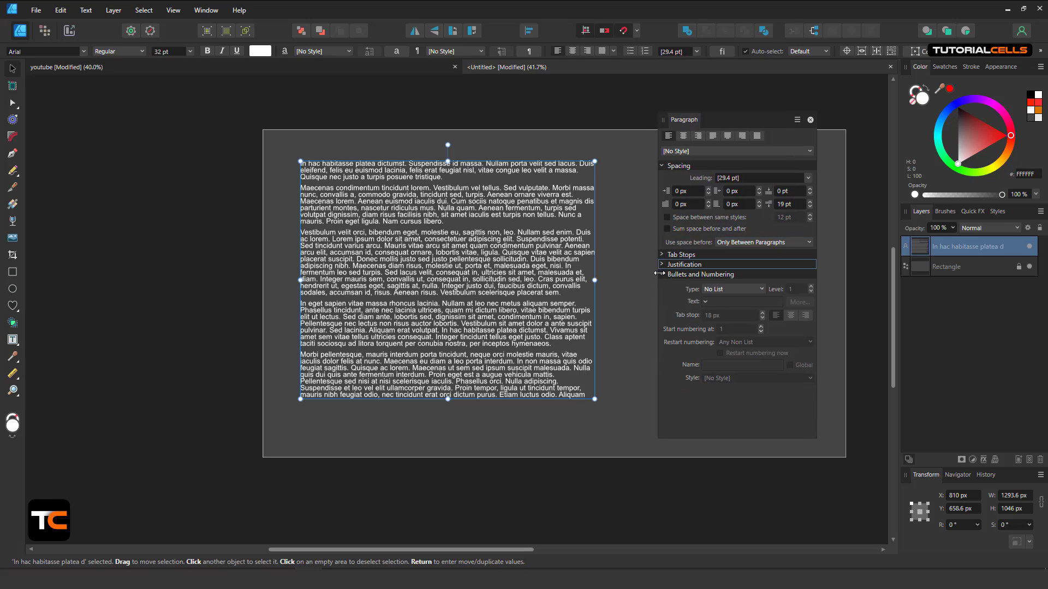
{"action": "left_click", "coordinate": [662, 275]}
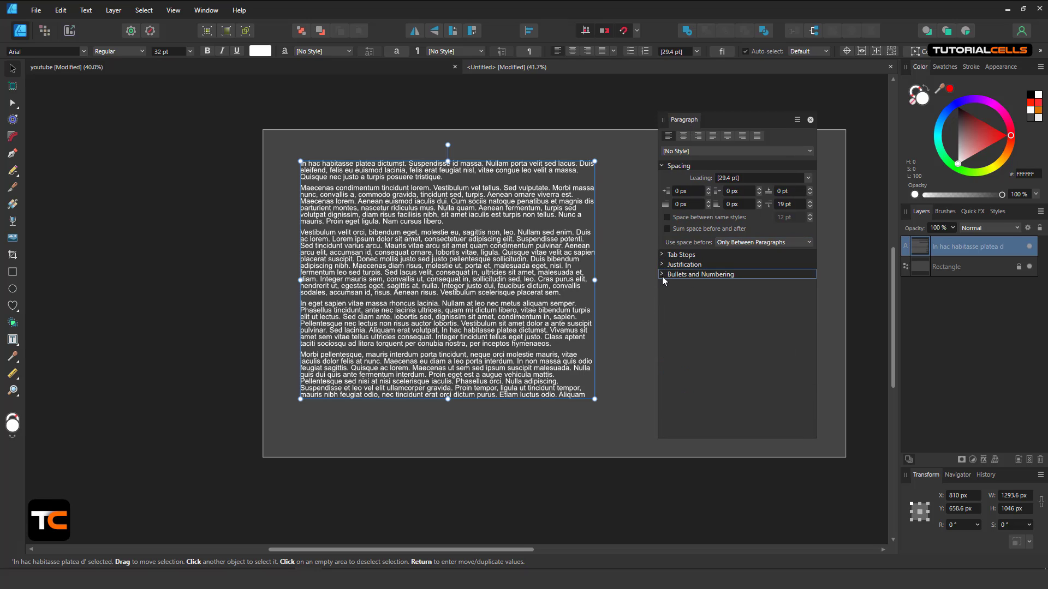
{"action": "left_click", "coordinate": [662, 166]}
{"action": "left_click", "coordinate": [663, 167]}
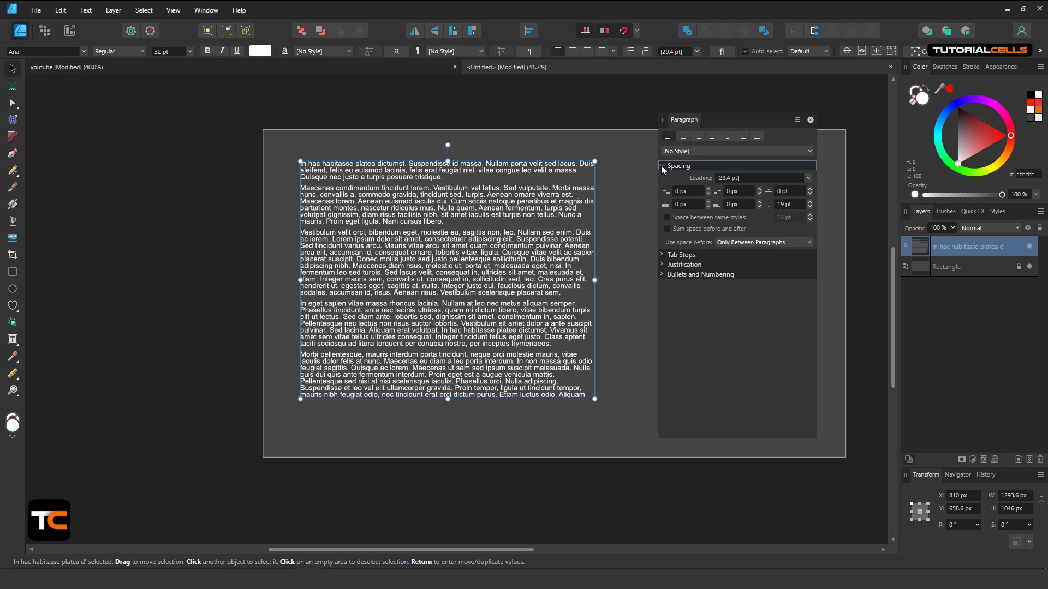
{"action": "left_click", "coordinate": [663, 167]}
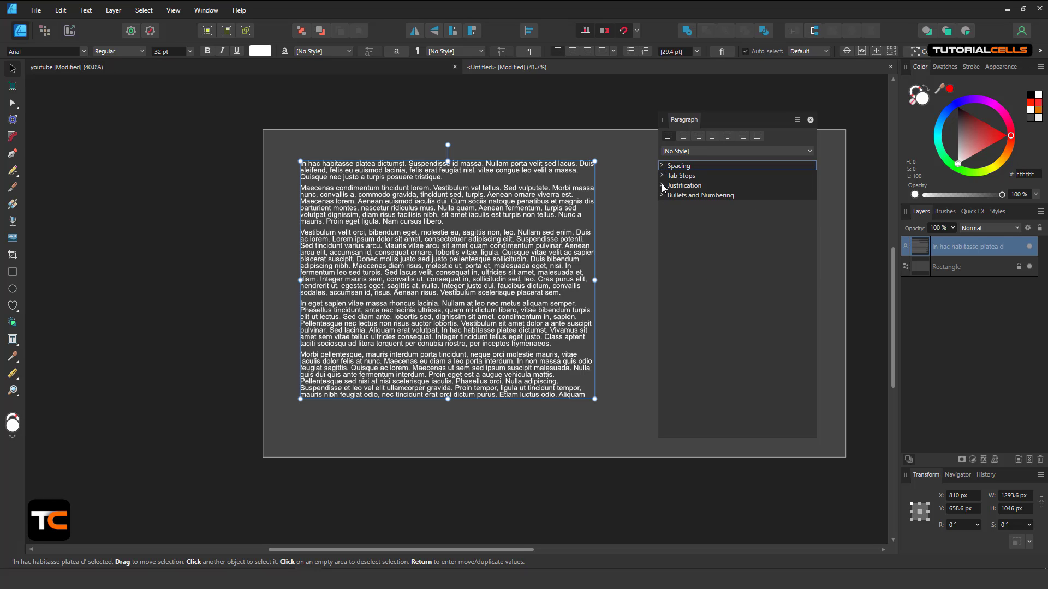
Step: Show the tab stop settings, try two tabs at the end of the first paragraph, and delete them
{"action": "left_click", "coordinate": [662, 176]}
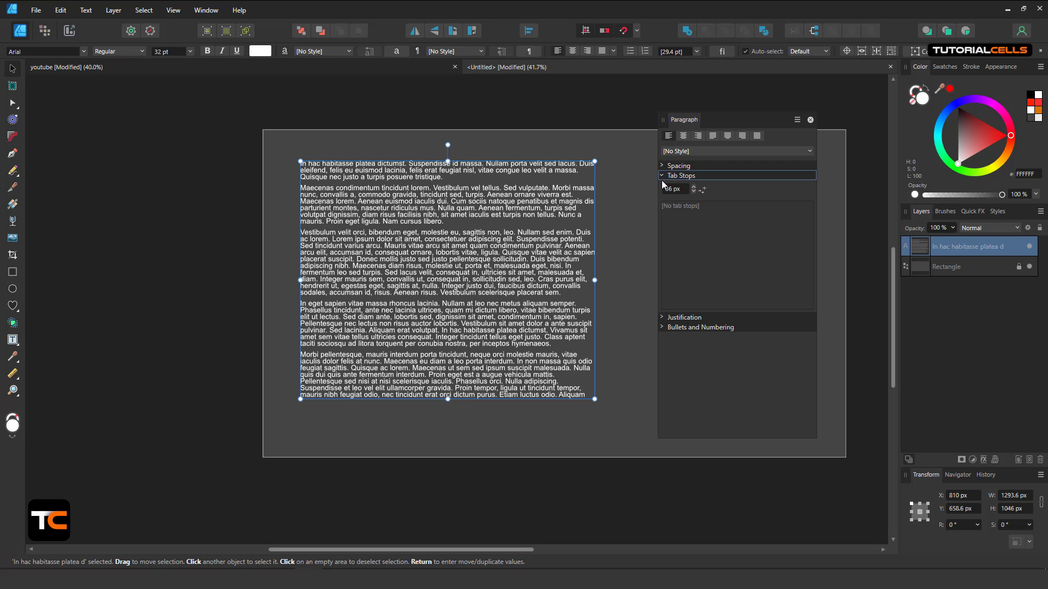
{"action": "scroll", "coordinate": [451, 172], "scroll_direction": "up", "scroll_amount": 3}
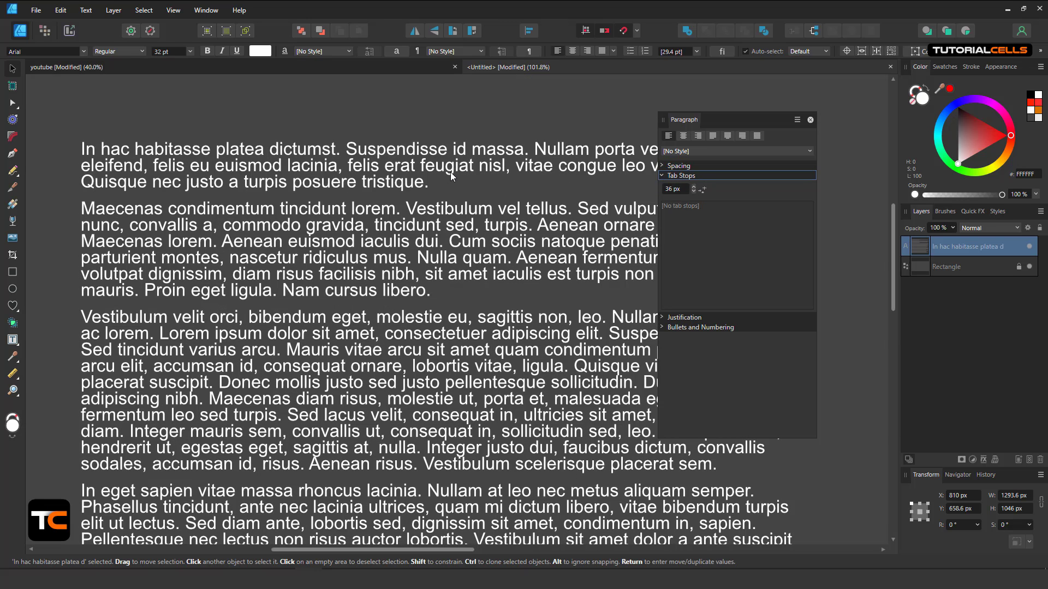
{"action": "double_click", "coordinate": [445, 184]}
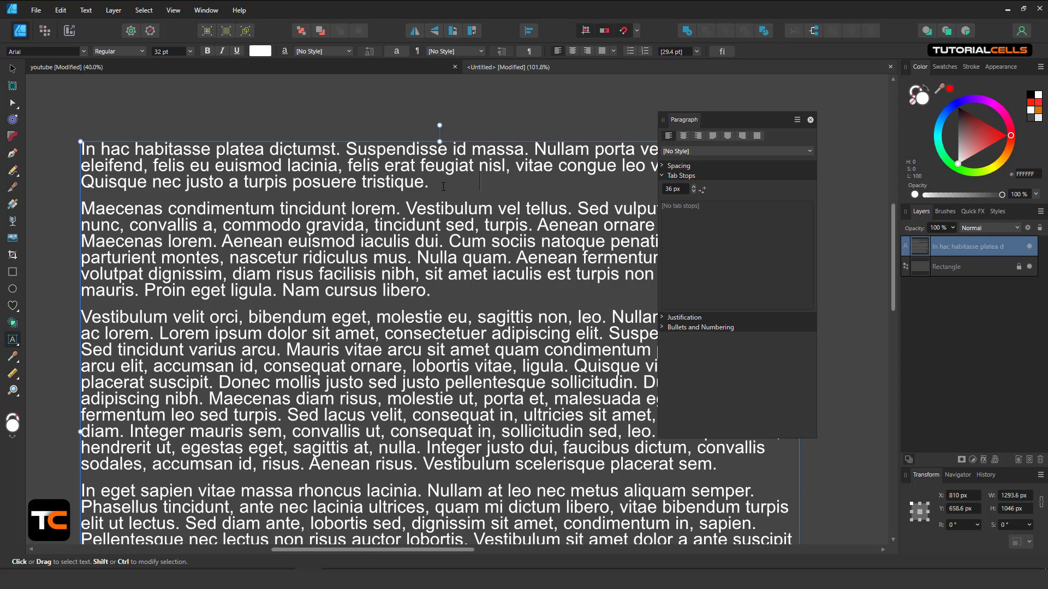
{"action": "key", "text": "Tab"}
{"action": "key", "text": "Tab"}
{"action": "key", "text": "BackSpace"}
{"action": "key", "text": "BackSpace"}
Step: Try a default tab stop distance of 100 px at the end of the first paragraph, and set it back to 36 px
{"action": "left_click", "coordinate": [684, 189]}
{"action": "type", "text": "1"}
{"action": "scroll", "coordinate": [443, 207], "scroll_direction": "down", "scroll_amount": 3}
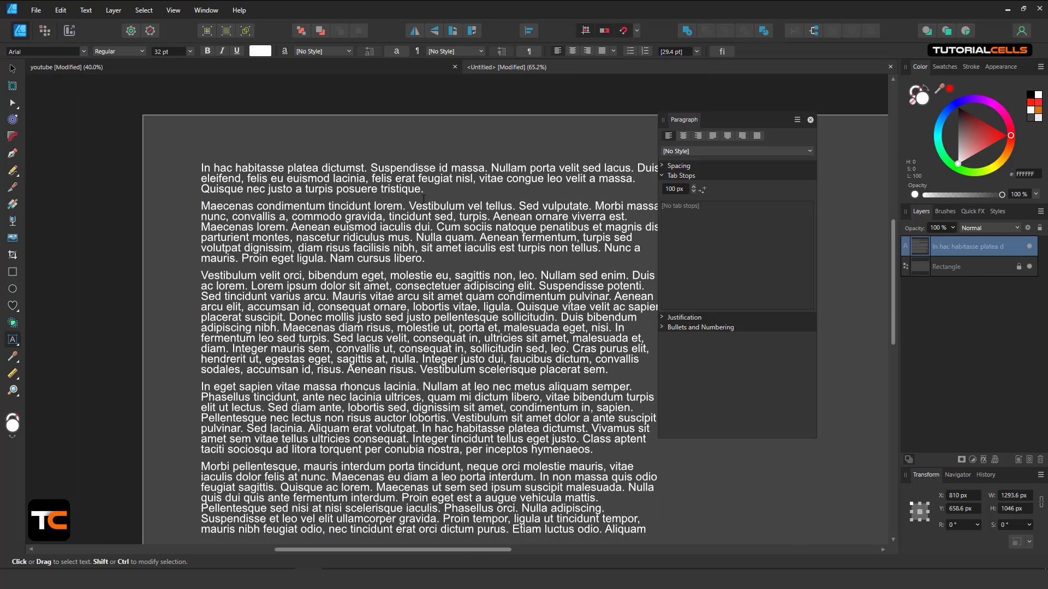
{"action": "left_click", "coordinate": [437, 196]}
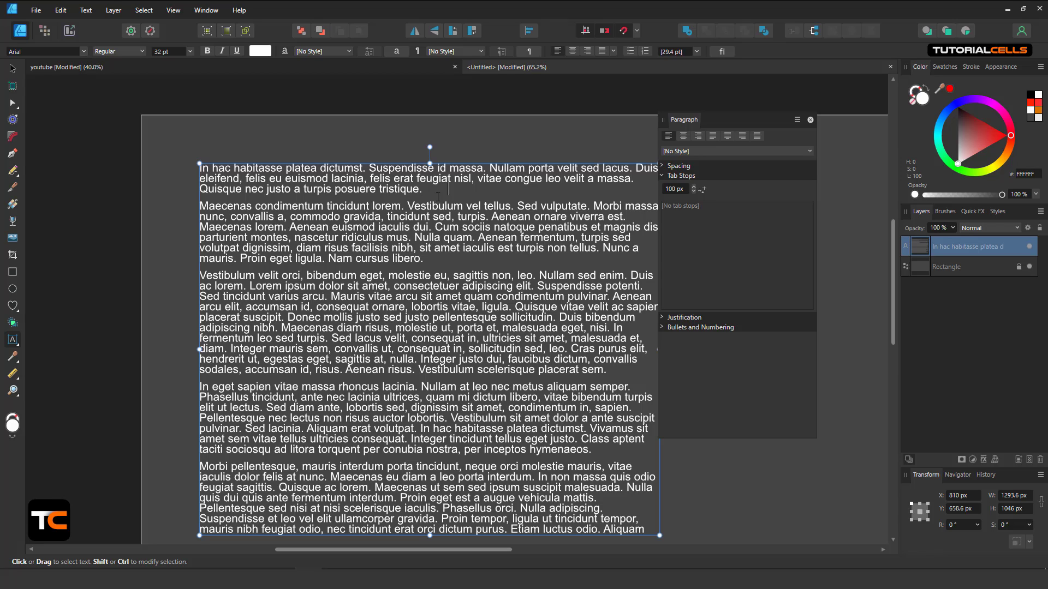
{"action": "left_click", "coordinate": [478, 189]}
{"action": "left_click", "coordinate": [683, 189]}
{"action": "type", "text": "36"}
{"action": "key", "text": "Return"}
{"action": "left_click", "coordinate": [664, 177]}
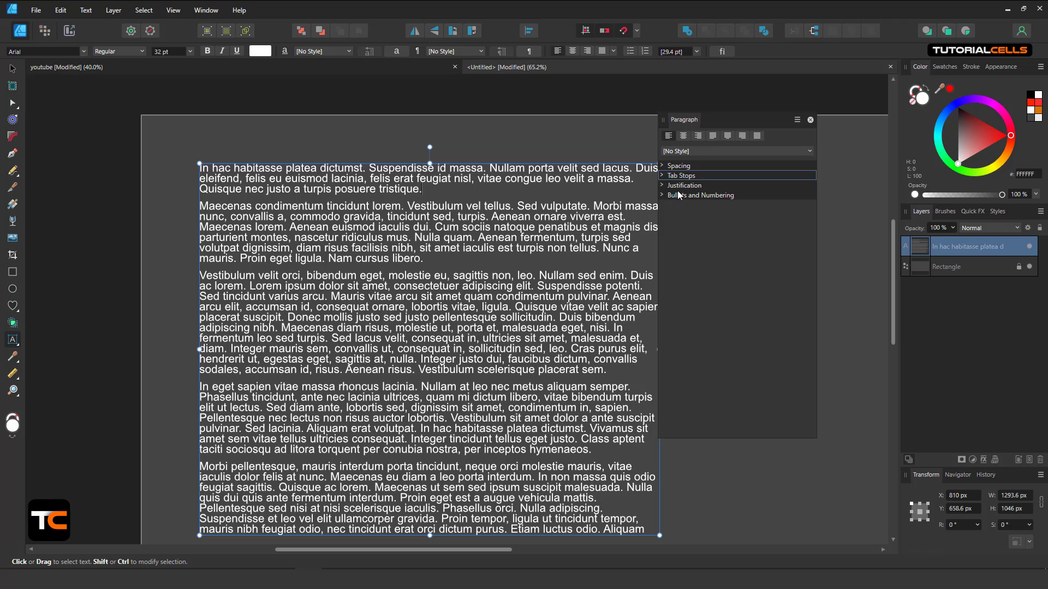
Step: Set the first paragraph's minimum word spacing to 104% and try to lower its desired word spacing
{"action": "left_click", "coordinate": [665, 187]}
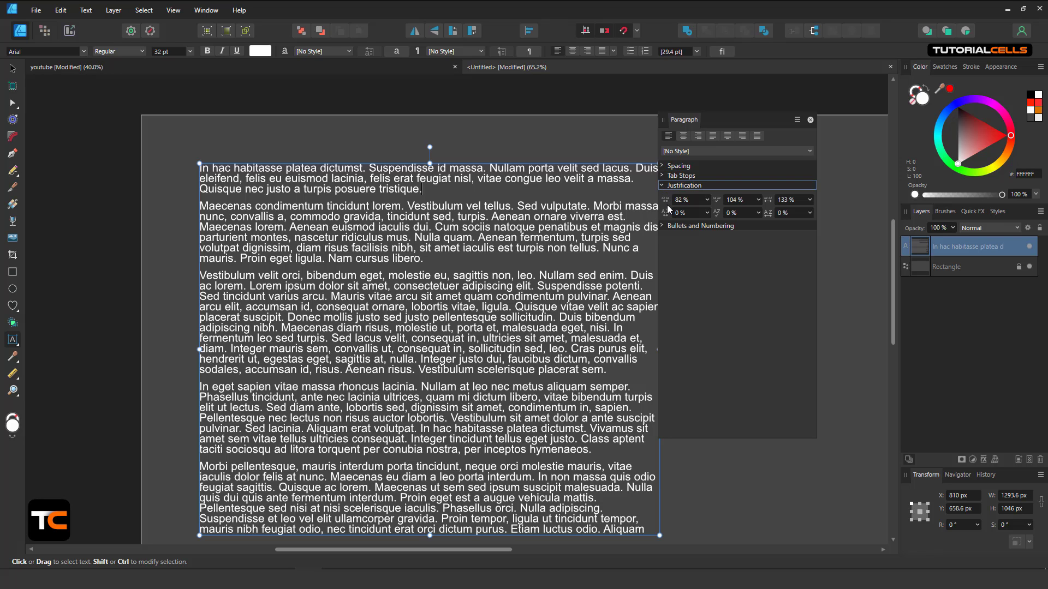
{"action": "scroll", "coordinate": [530, 239], "scroll_direction": "down", "scroll_amount": 3}
{"action": "scroll", "coordinate": [530, 238], "scroll_direction": "up", "scroll_amount": 1}
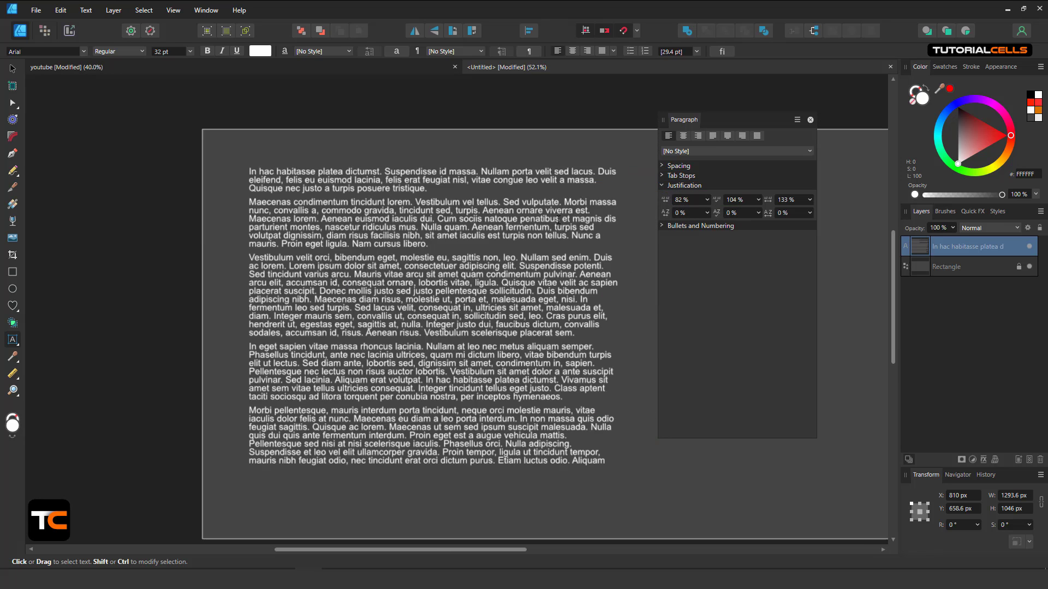
{"action": "left_click", "coordinate": [706, 213]}
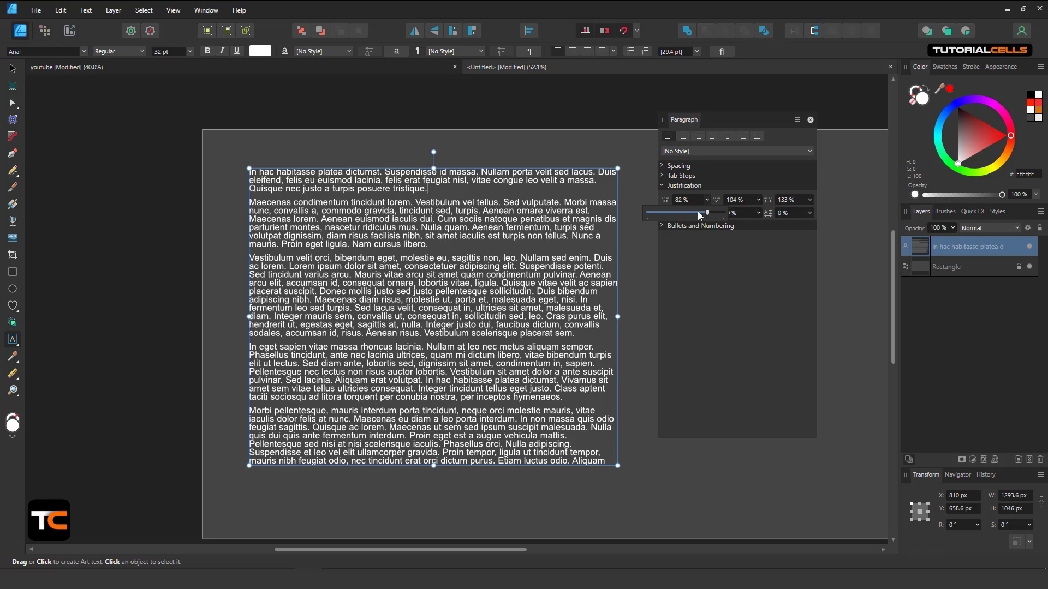
{"action": "left_click_drag", "start_coordinate": [705, 212], "coordinate": [685, 214]}
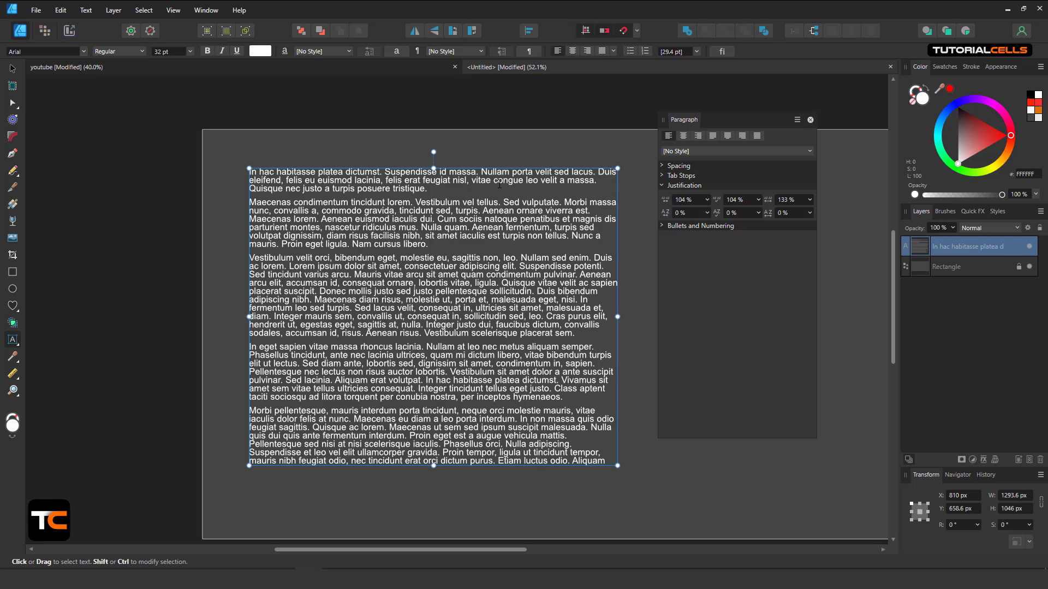
{"action": "left_click", "coordinate": [757, 199]}
{"action": "mouse_move", "coordinate": [759, 214]}
{"action": "left_mouse_down"}
{"action": "mouse_move", "coordinate": [814, 211]}
{"action": "mouse_move", "coordinate": [745, 218]}
{"action": "left_mouse_up"}
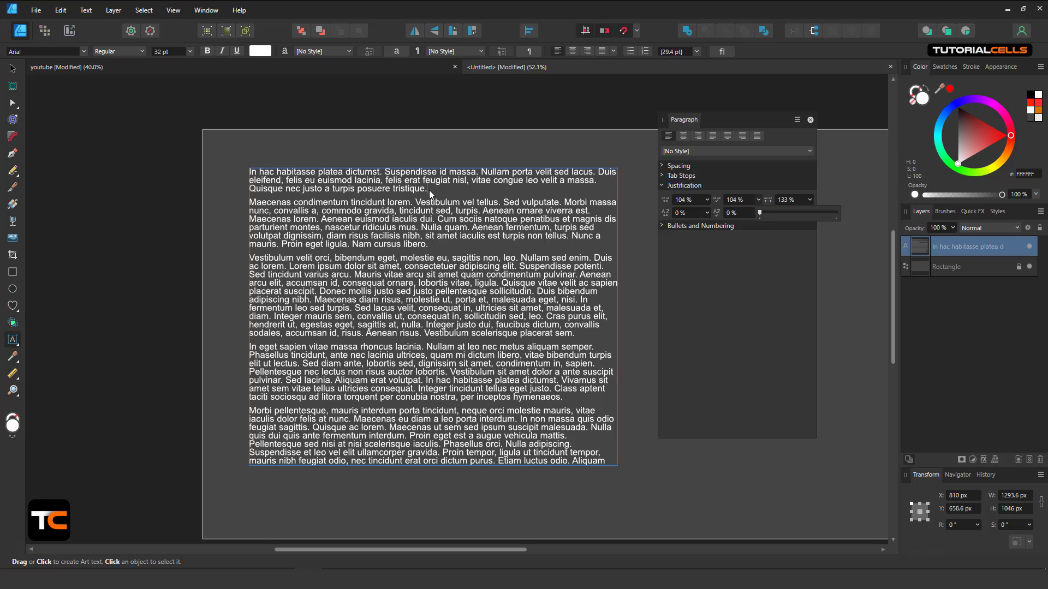
Step: Set the second paragraph's desired word spacing to 95% and its maximum word spacing to 121%
{"action": "left_click", "coordinate": [435, 247]}
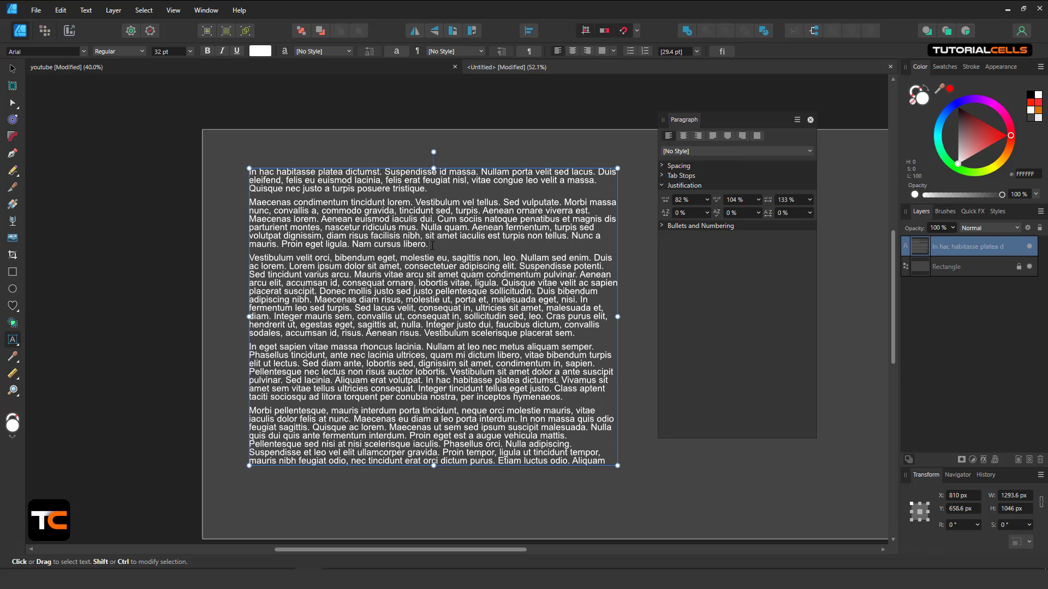
{"action": "left_click", "coordinate": [759, 200]}
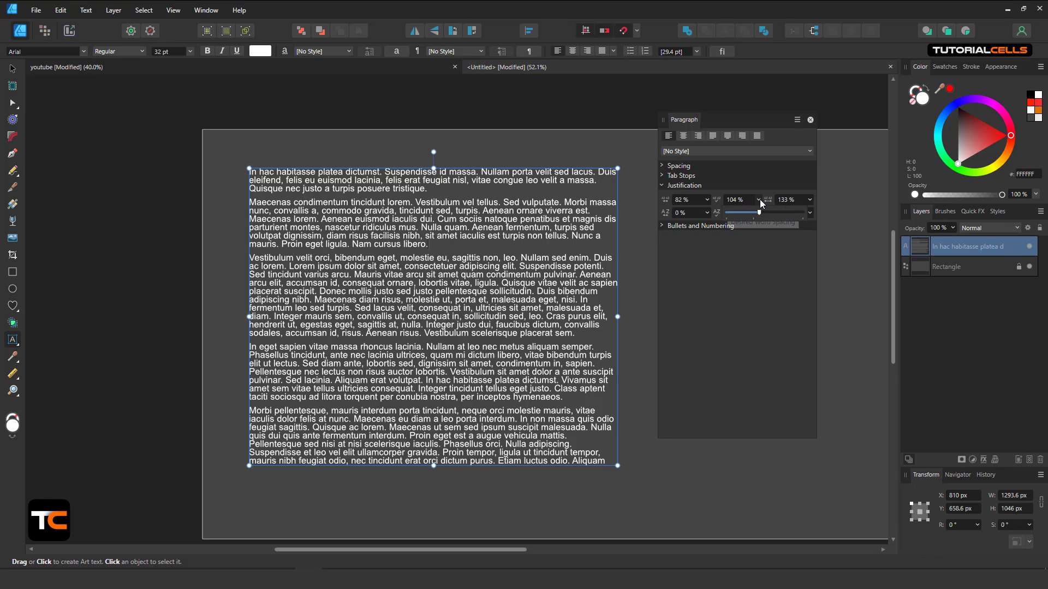
{"action": "mouse_move", "coordinate": [758, 211]}
{"action": "left_mouse_down"}
{"action": "mouse_move", "coordinate": [799, 215]}
{"action": "mouse_move", "coordinate": [745, 219]}
{"action": "left_mouse_up"}
{"action": "left_click", "coordinate": [809, 200]}
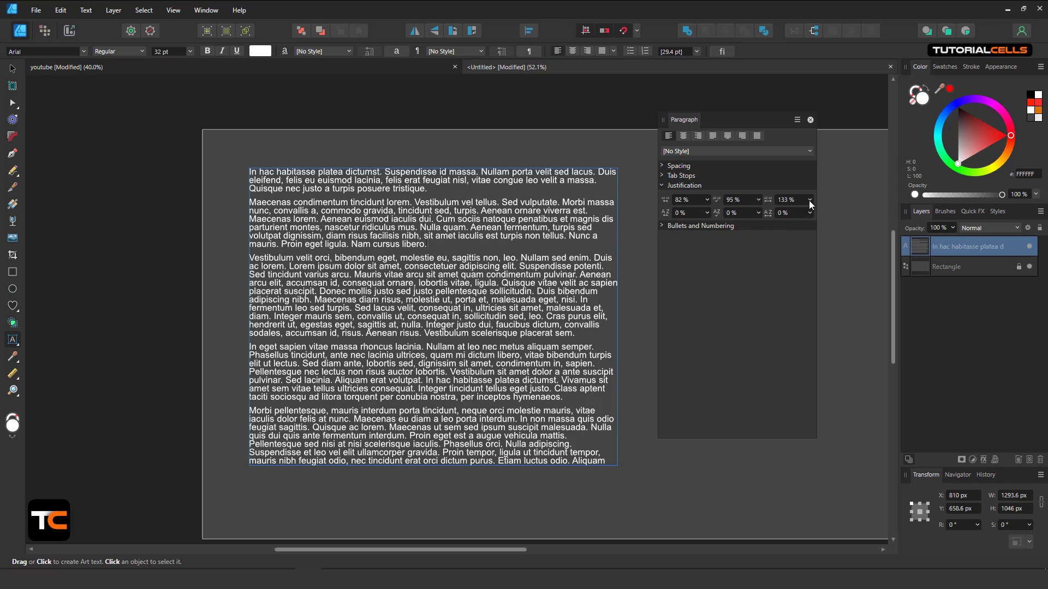
{"action": "left_click", "coordinate": [810, 201]}
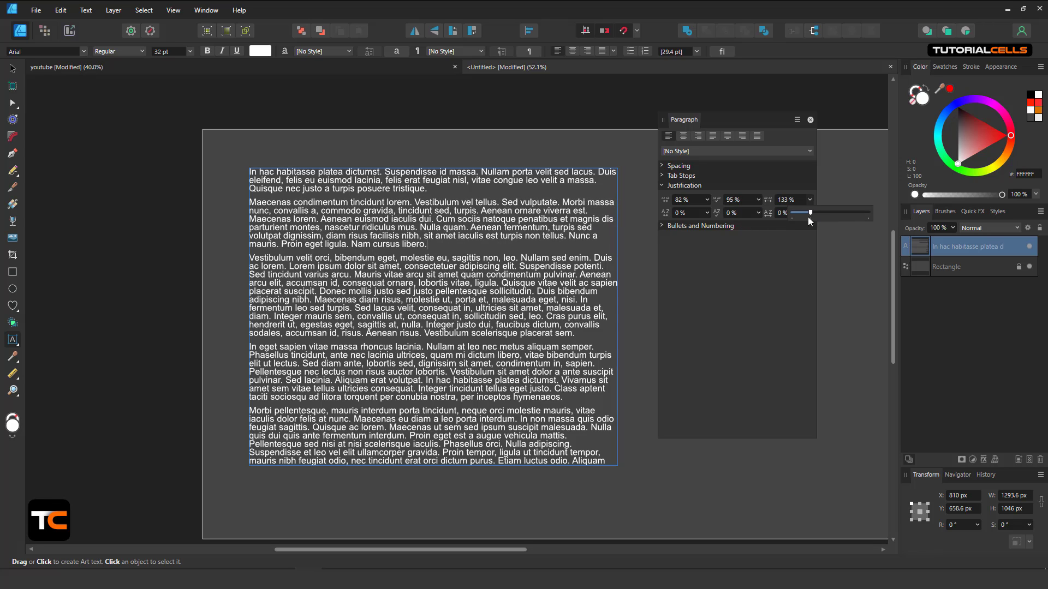
Step: Check the letter spacing ranges of the second paragraph, try a maximum letter spacing of 12%, and return it to 0%
{"action": "left_click", "coordinate": [709, 213]}
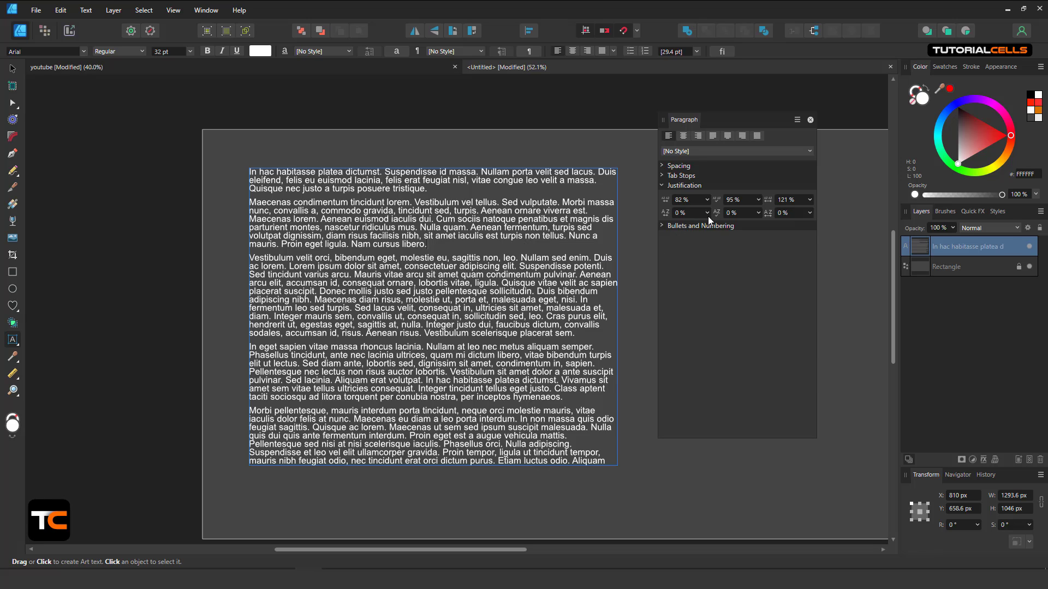
{"action": "left_click", "coordinate": [707, 214]}
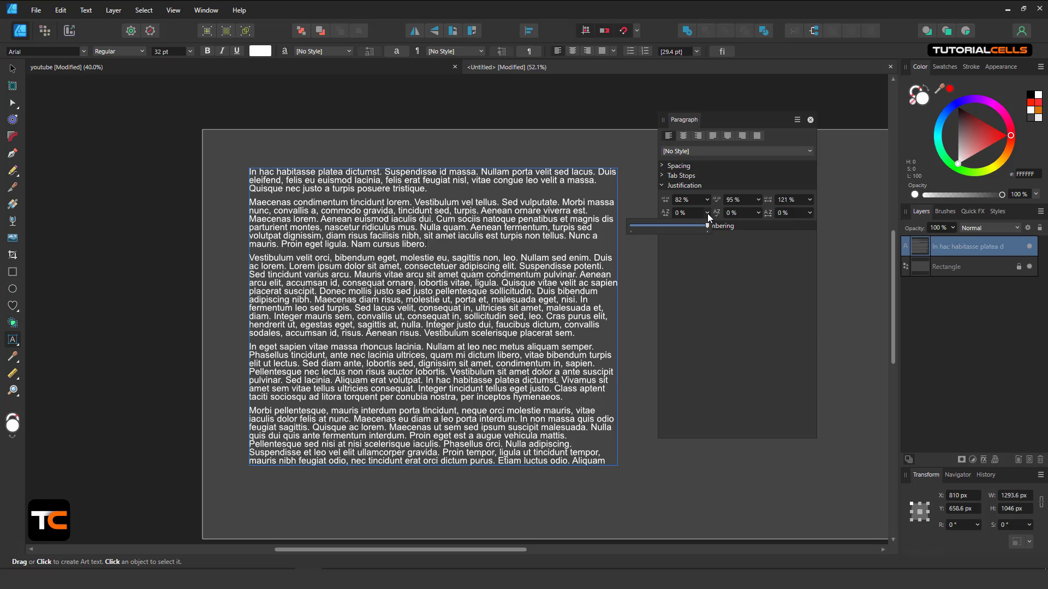
{"action": "left_click", "coordinate": [758, 214]}
{"action": "left_click", "coordinate": [758, 214]}
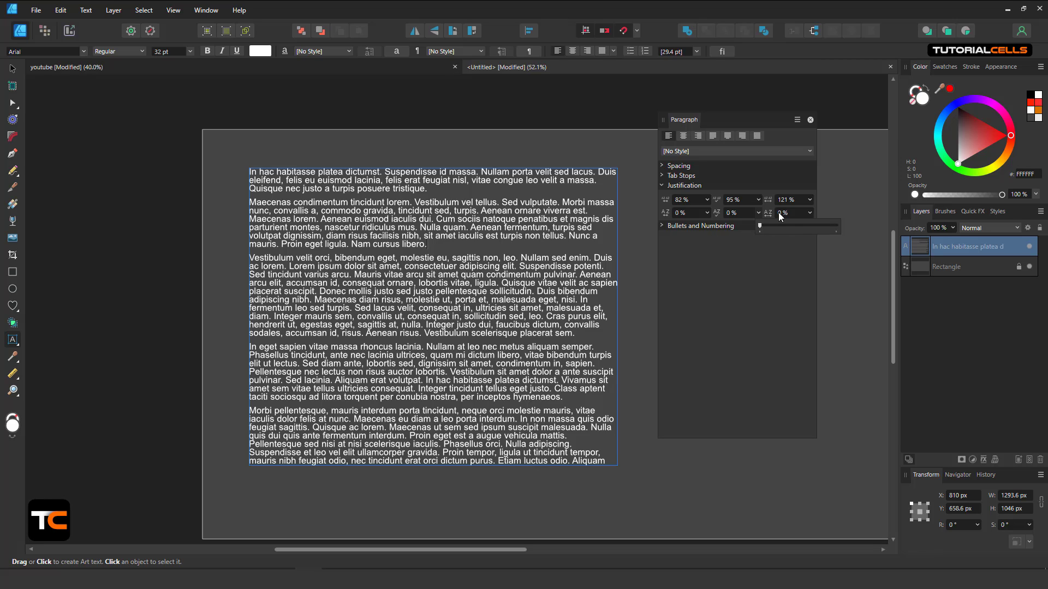
{"action": "left_click", "coordinate": [807, 214]}
{"action": "left_click", "coordinate": [809, 214]}
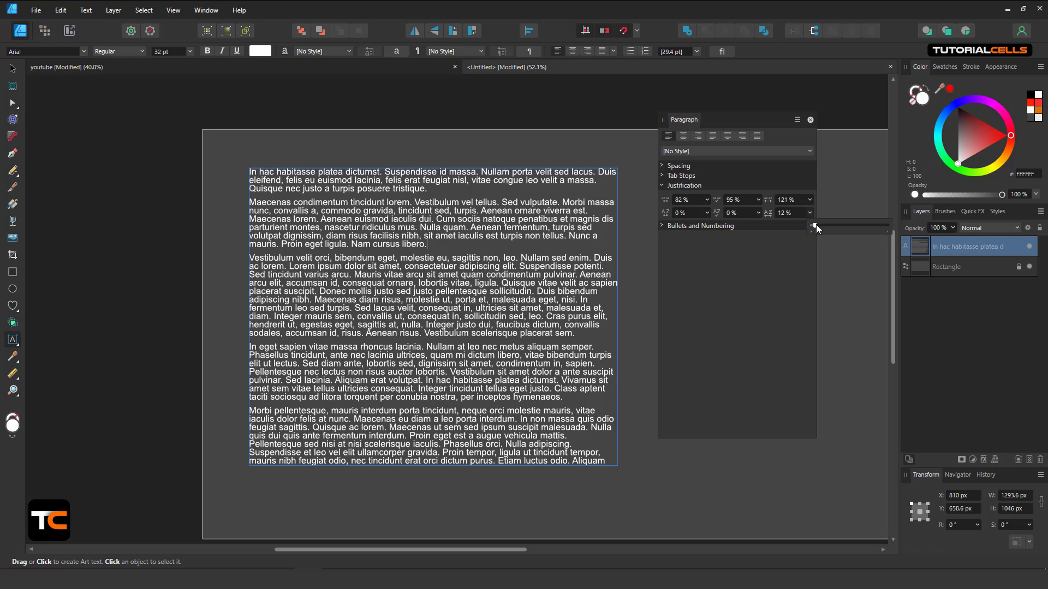
{"action": "left_click", "coordinate": [815, 224]}
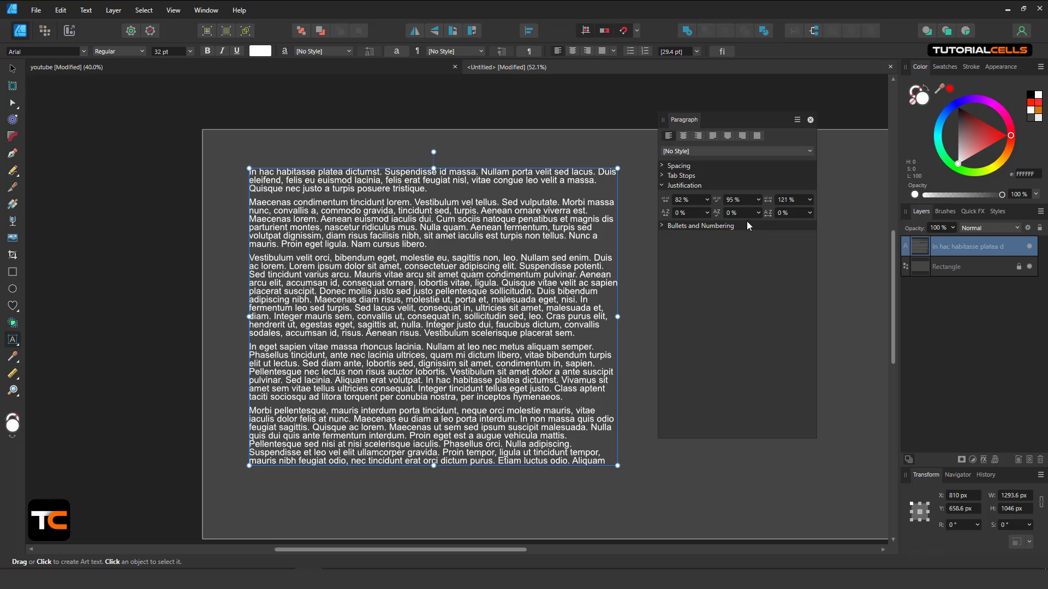
Step: Apply the Bullet list type to the second paragraph, and extend it to all paragraphs of the text block
{"action": "left_click", "coordinate": [663, 226]}
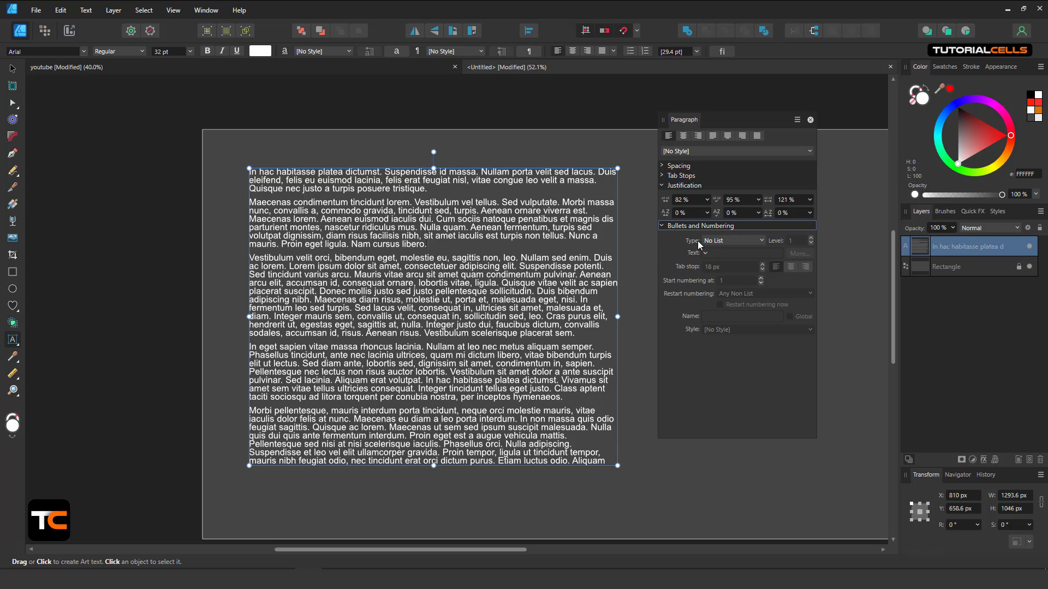
{"action": "left_click", "coordinate": [721, 242]}
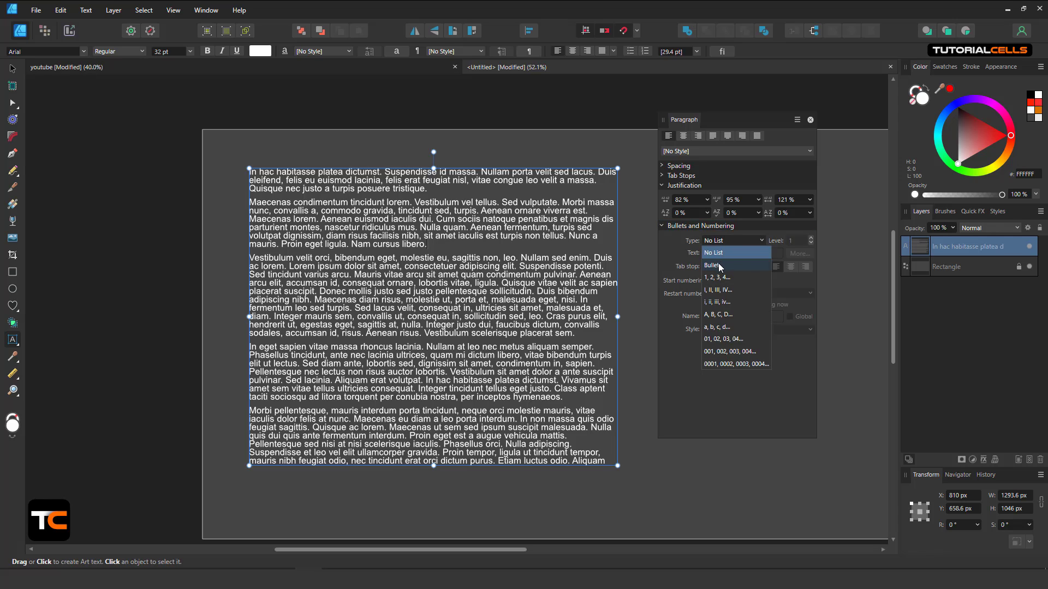
{"action": "left_click", "coordinate": [713, 265]}
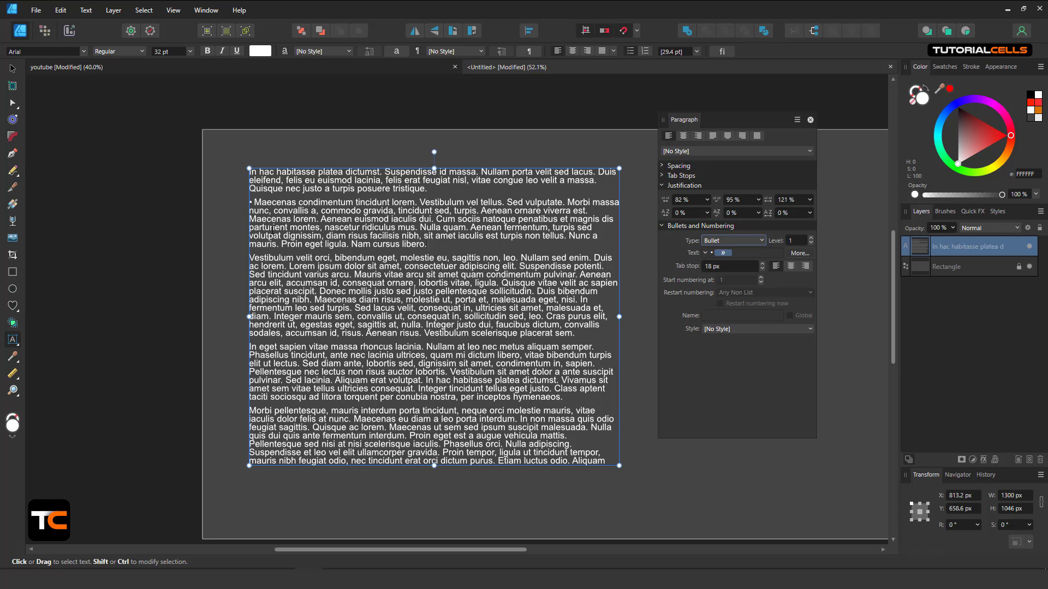
{"action": "key", "text": "ctrl+a"}
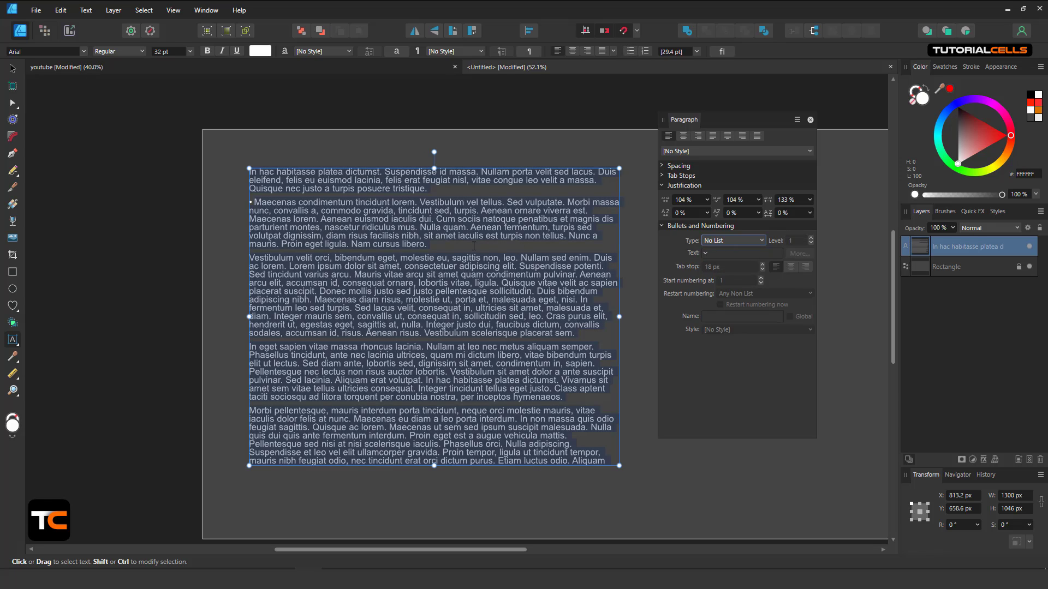
{"action": "left_click", "coordinate": [742, 242]}
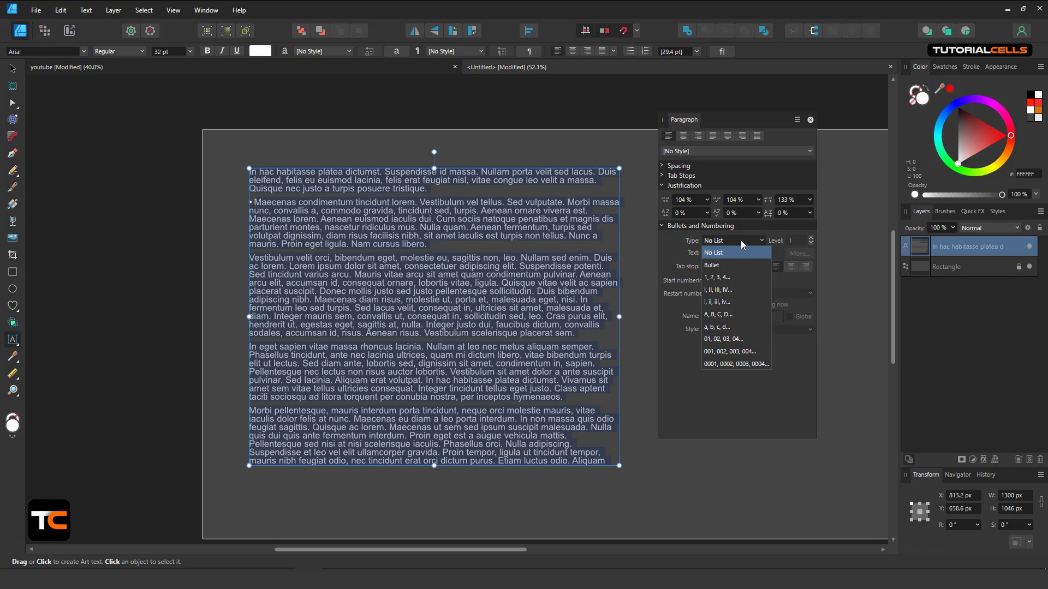
{"action": "left_click", "coordinate": [729, 264]}
{"action": "scroll", "coordinate": [247, 177], "scroll_direction": "up", "scroll_amount": 4}
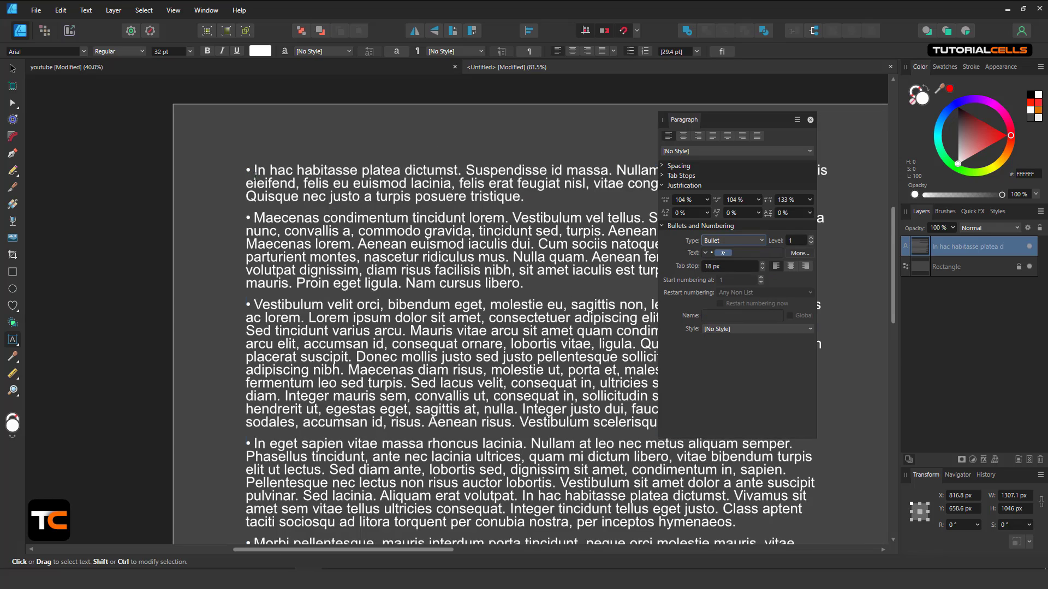
Step: Try the 1, 2, 3, 4 and 0001, 0002, 0003, 0004 list types on all paragraphs, and set the type back to Bullet
{"action": "key", "text": "ctrl+a"}
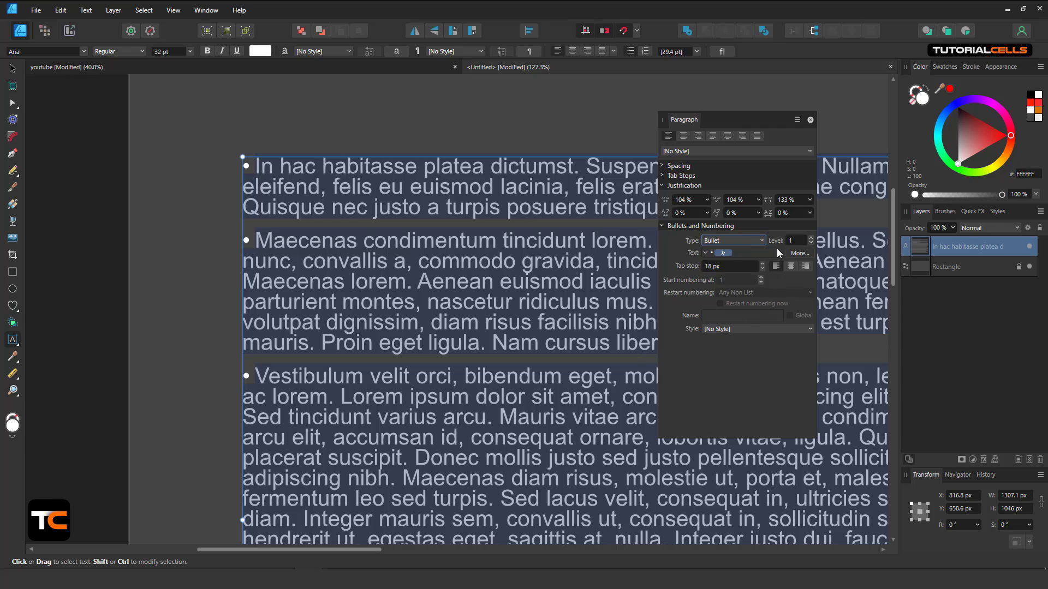
{"action": "left_click", "coordinate": [749, 240]}
{"action": "left_click", "coordinate": [721, 278]}
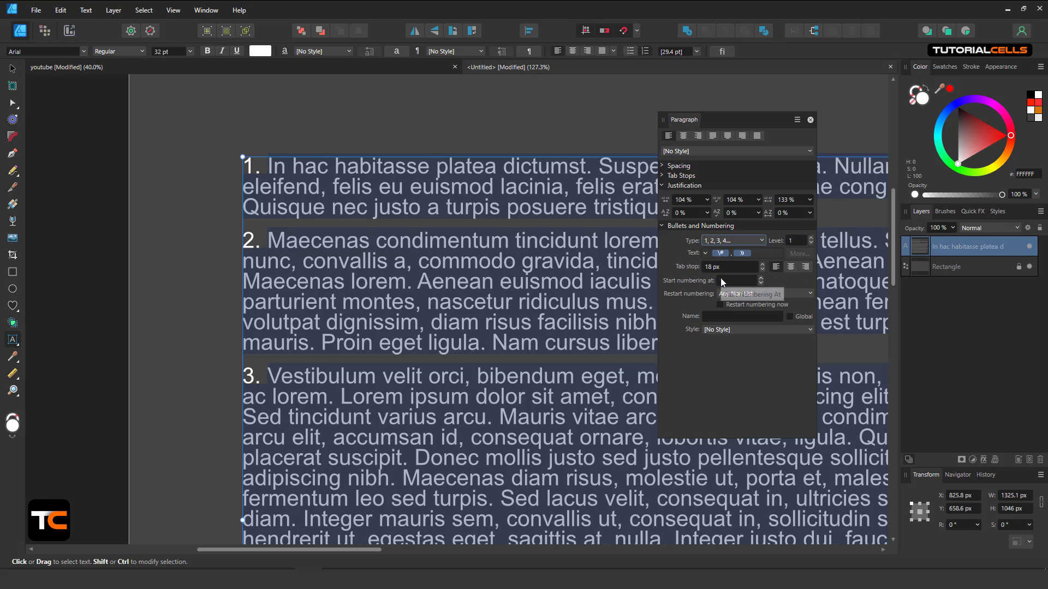
{"action": "left_click", "coordinate": [733, 244]}
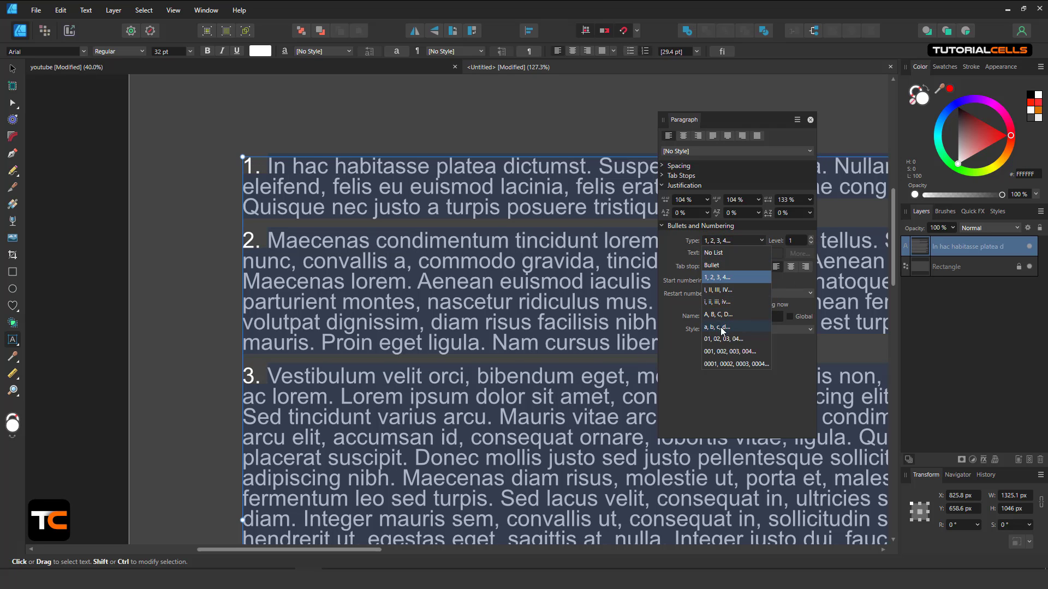
{"action": "left_click", "coordinate": [718, 363]}
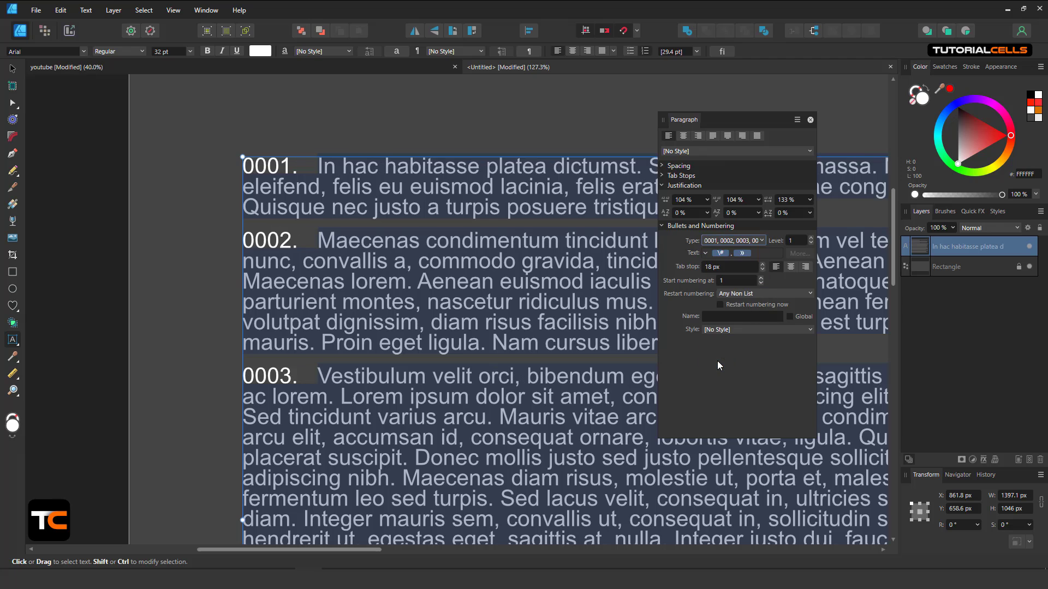
{"action": "left_click", "coordinate": [732, 244]}
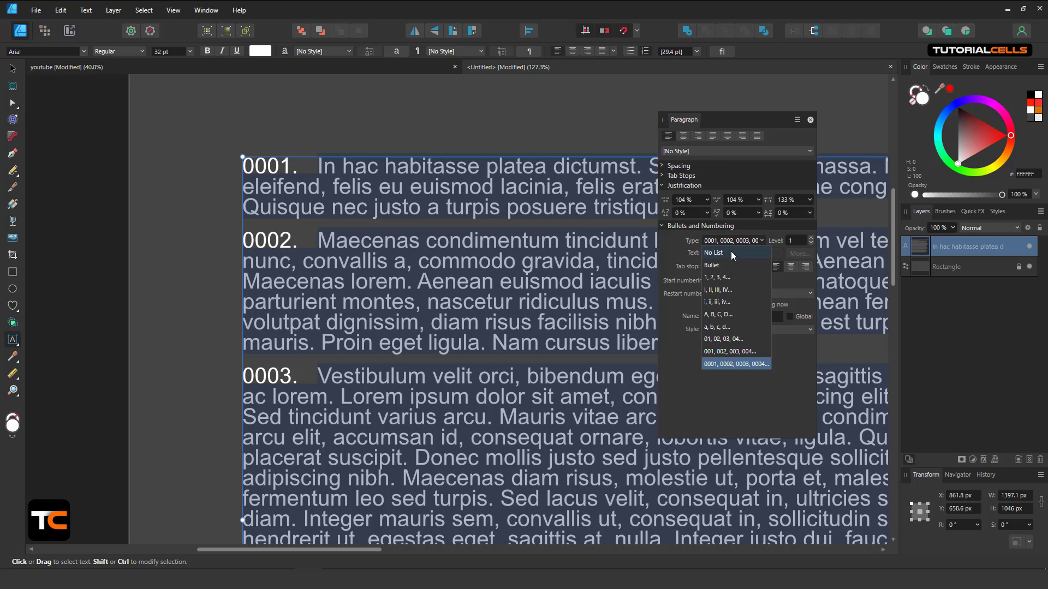
{"action": "left_click", "coordinate": [721, 278]}
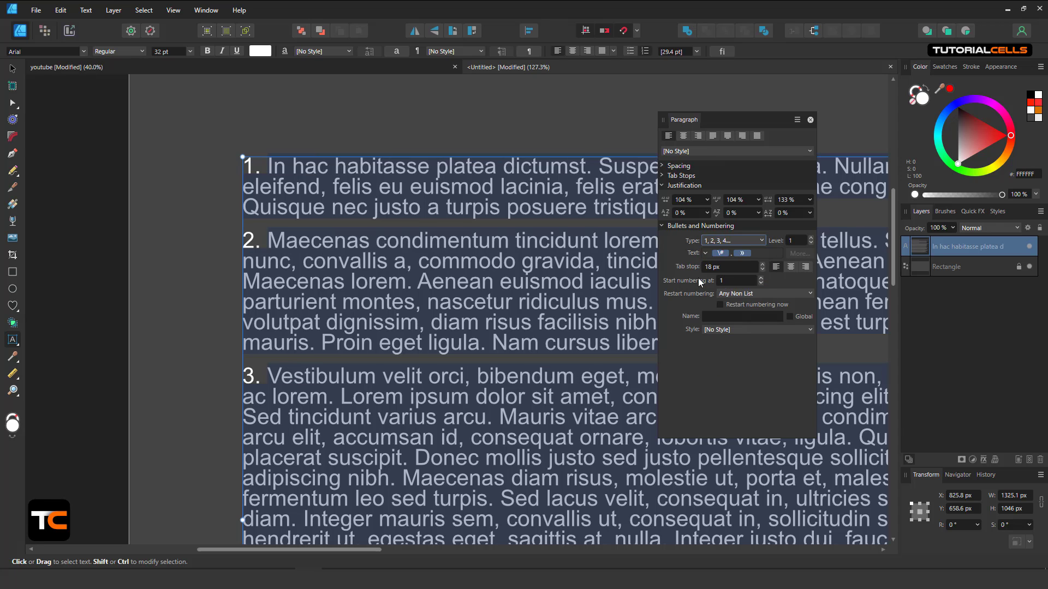
{"action": "left_click", "coordinate": [694, 242]}
{"action": "left_click", "coordinate": [726, 264]}
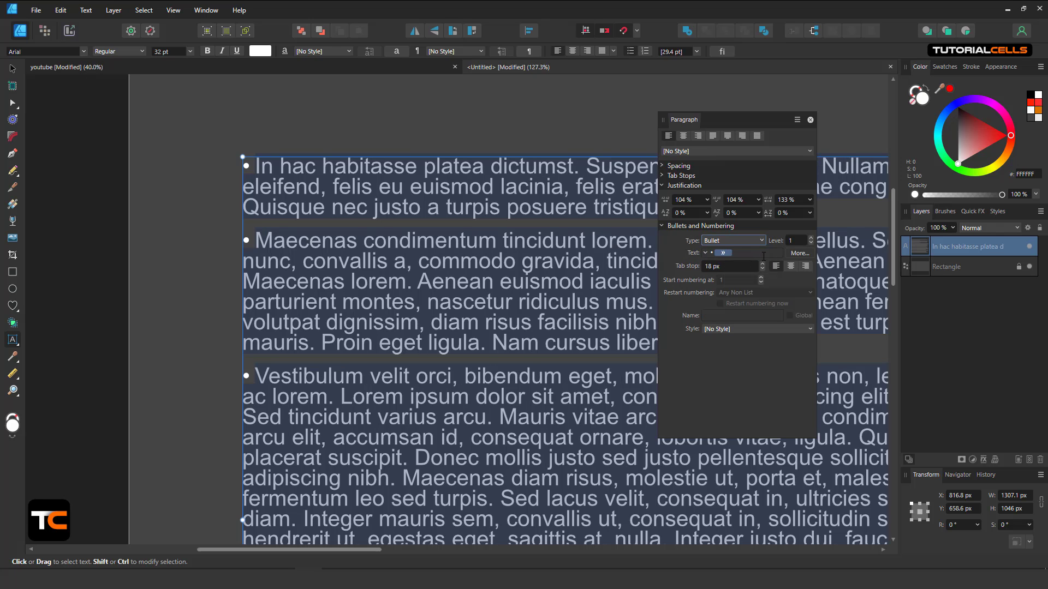
{"action": "left_click", "coordinate": [812, 238]}
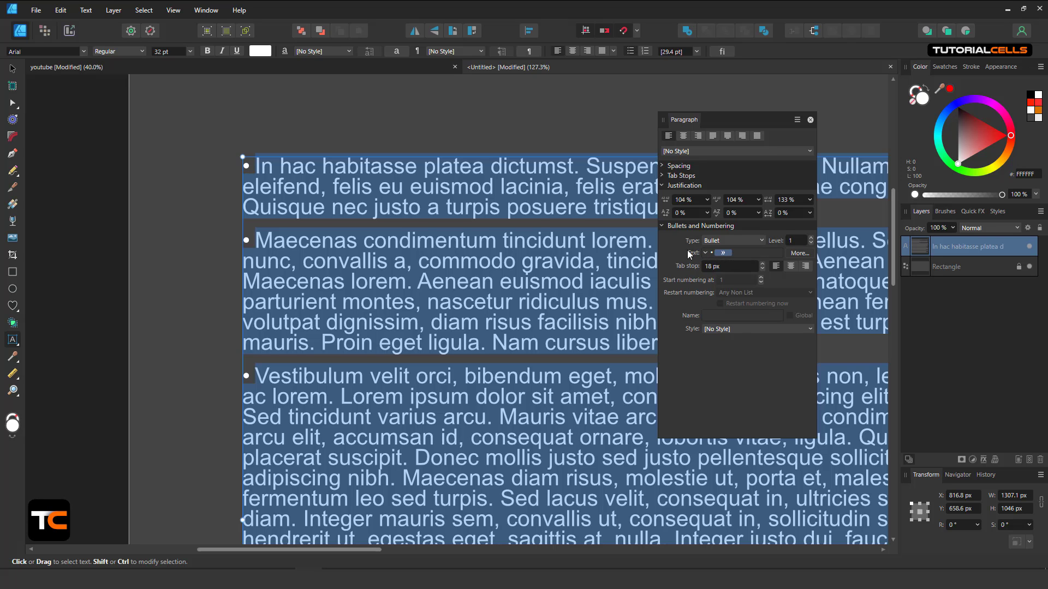
{"action": "scroll", "coordinate": [553, 262], "scroll_direction": "down", "scroll_amount": 3}
{"action": "key", "text": "ctrl+a"}
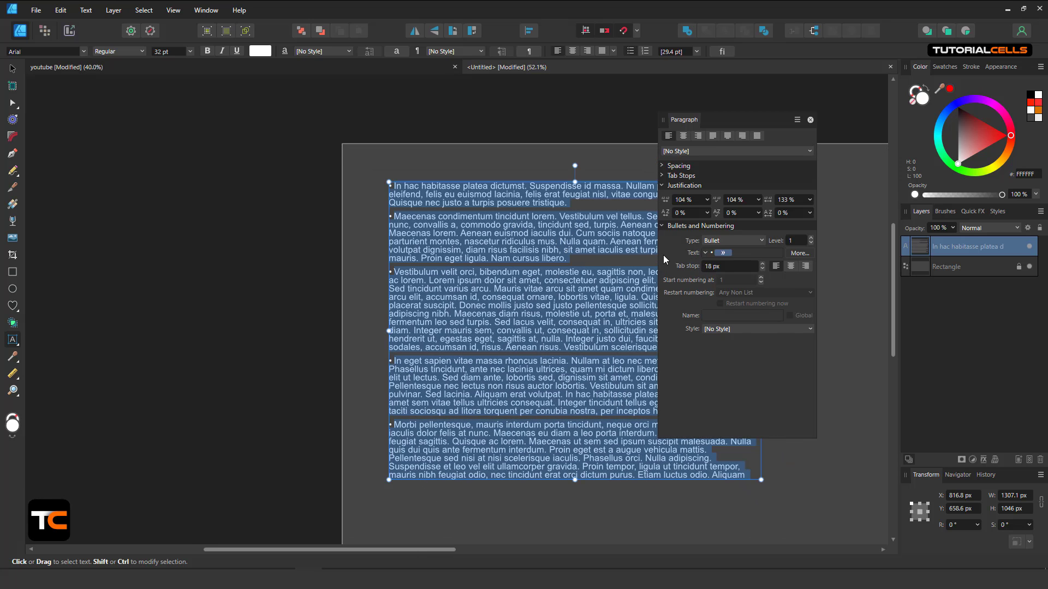
{"action": "scroll", "coordinate": [485, 253], "scroll_direction": "up", "scroll_amount": 1}
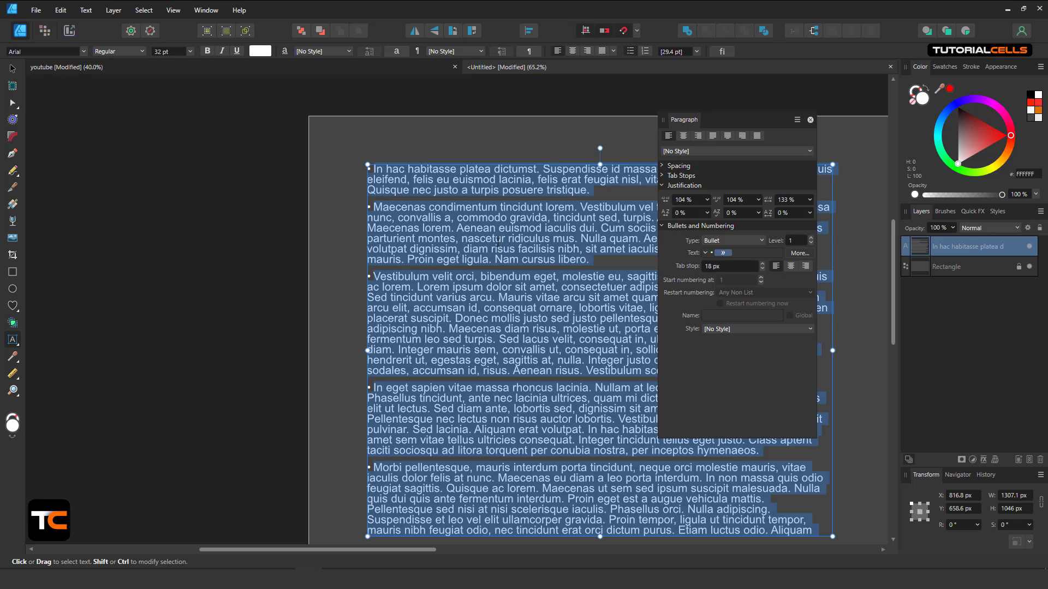
{"action": "scroll", "coordinate": [579, 207], "scroll_direction": "up", "scroll_amount": 1}
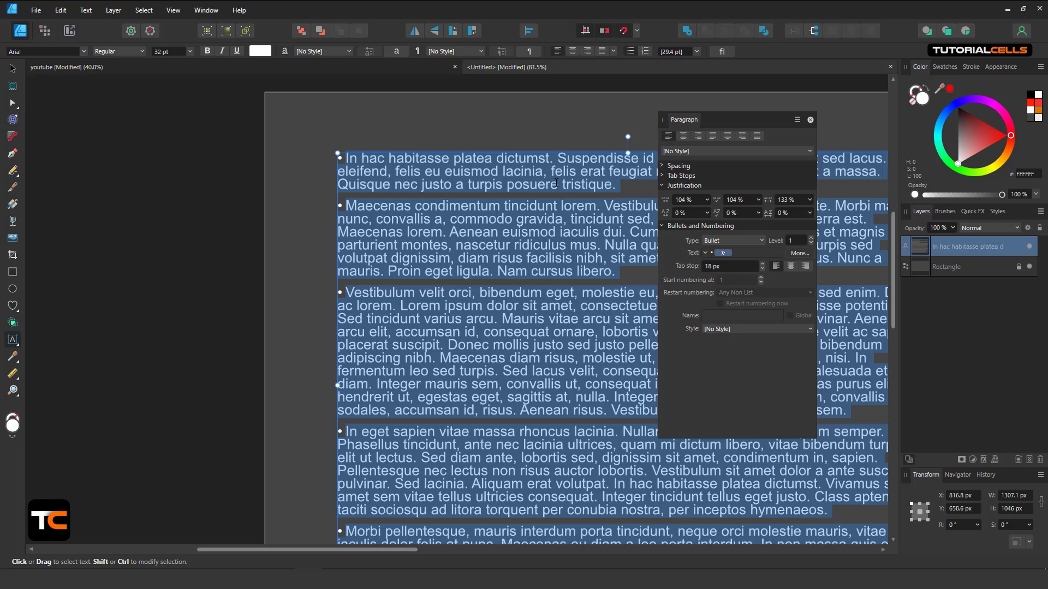
Step: Set the bullet tab stop of the first paragraph to 20 px with left alignment
{"action": "left_click", "coordinate": [622, 188]}
{"action": "scroll", "coordinate": [491, 218], "scroll_direction": "up", "scroll_amount": 1}
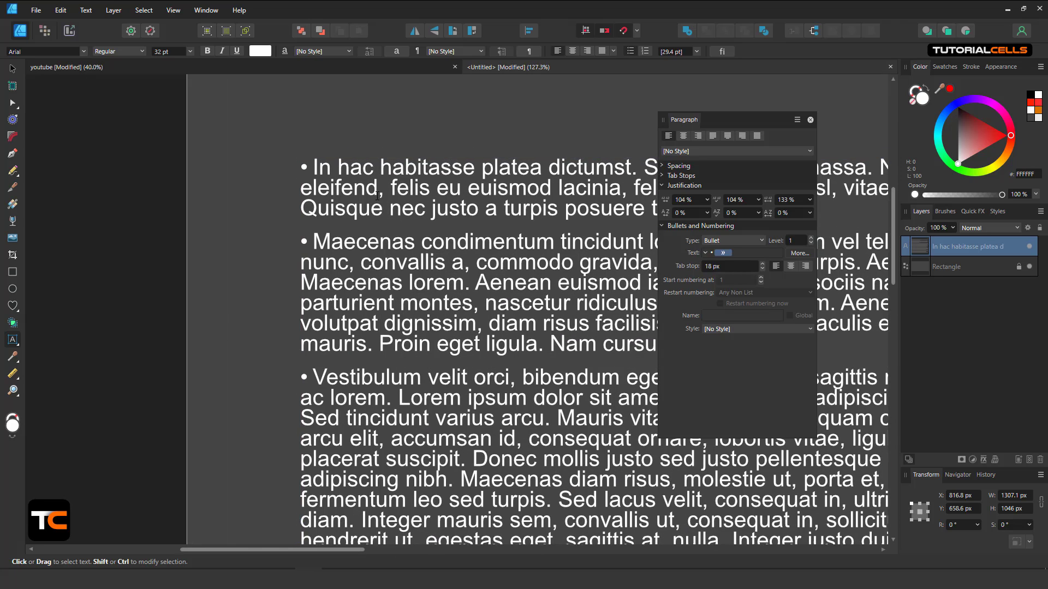
{"action": "scroll", "coordinate": [359, 233], "scroll_direction": "up", "scroll_amount": 1}
{"action": "scroll", "coordinate": [360, 234], "scroll_direction": "up", "scroll_amount": 2}
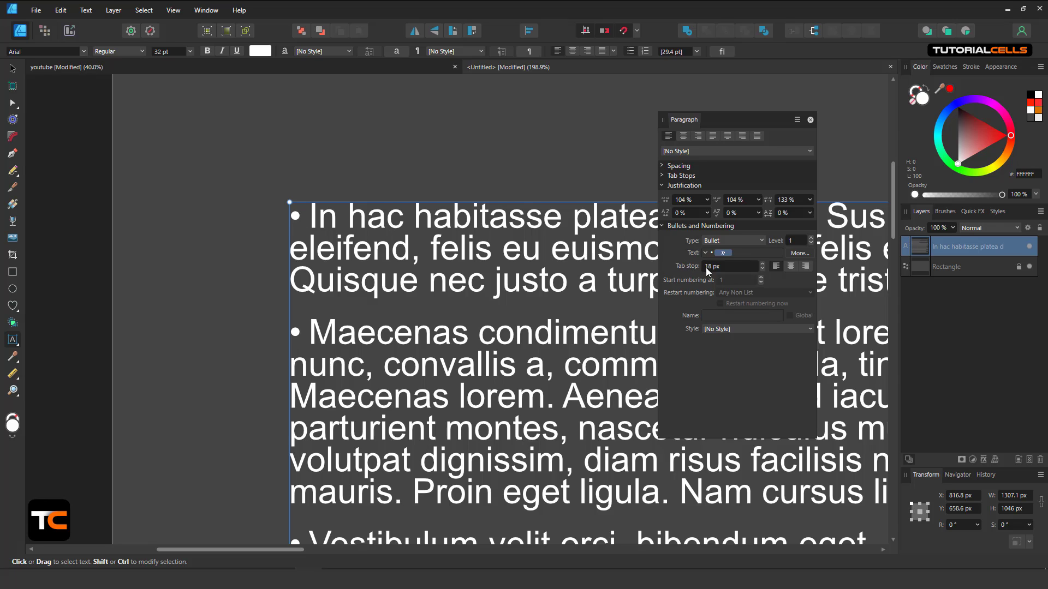
{"action": "left_click", "coordinate": [725, 267]}
{"action": "type", "text": "20"}
{"action": "key", "text": "Return"}
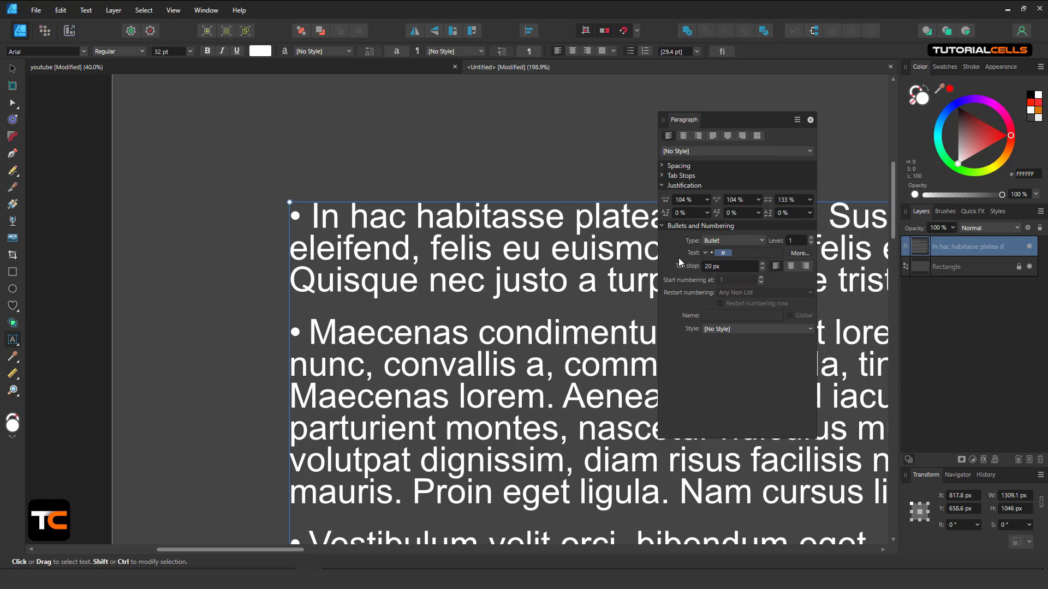
{"action": "key", "text": "ctrl+minus"}
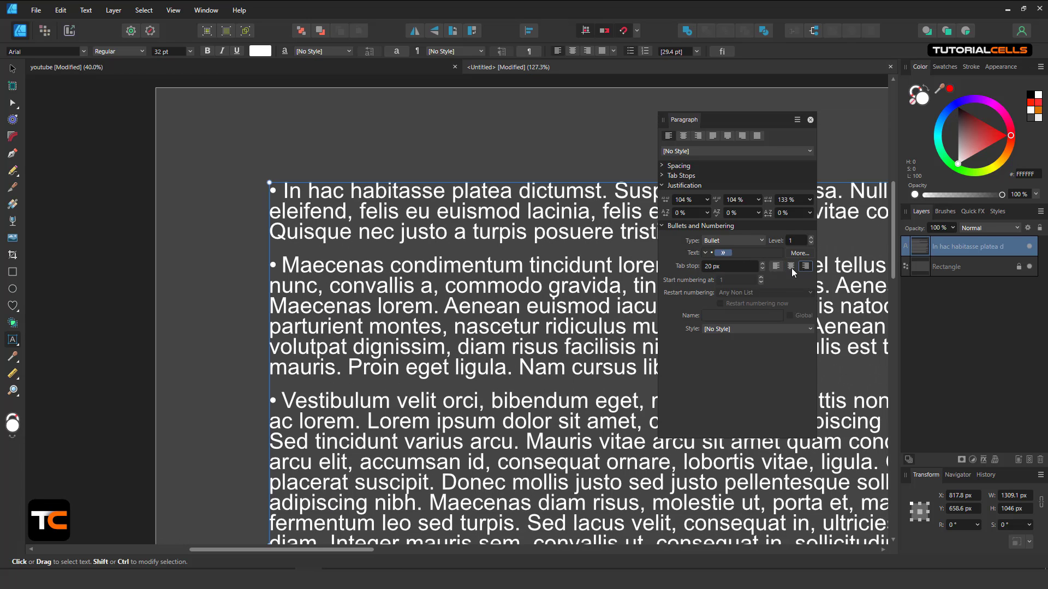
{"action": "left_click", "coordinate": [777, 268]}
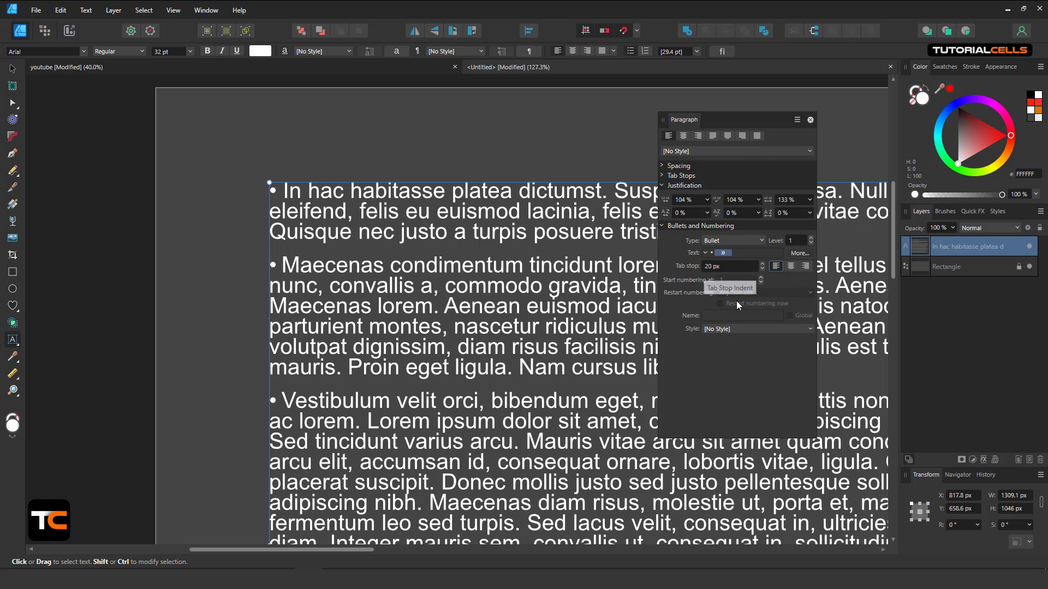
Step: Try removing the tab after the first paragraph's bullet character, and insert the tab again
{"action": "scroll", "coordinate": [350, 196], "scroll_direction": "up", "scroll_amount": 2}
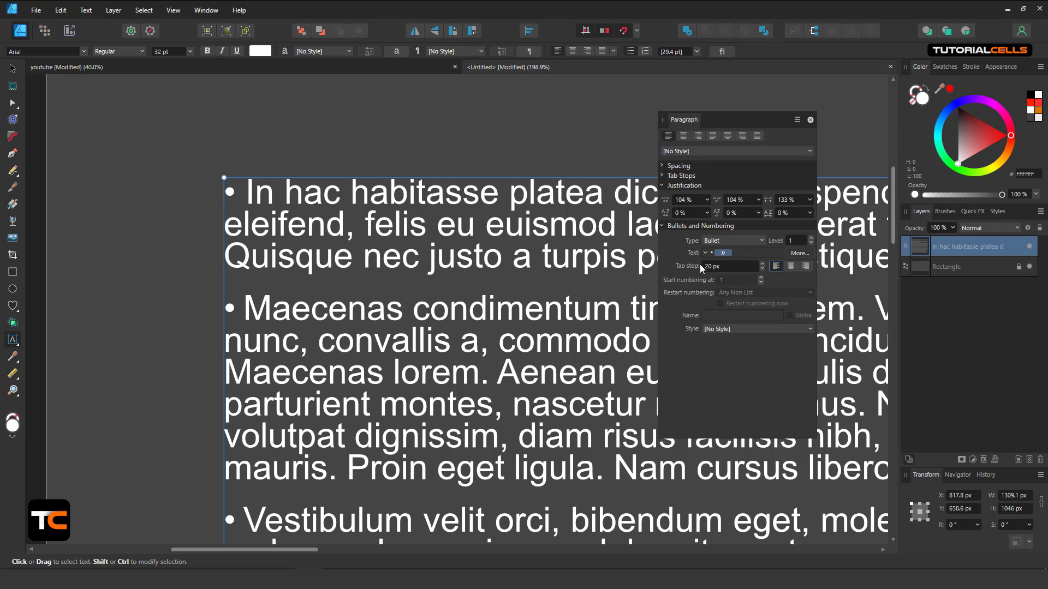
{"action": "left_click", "coordinate": [796, 254]}
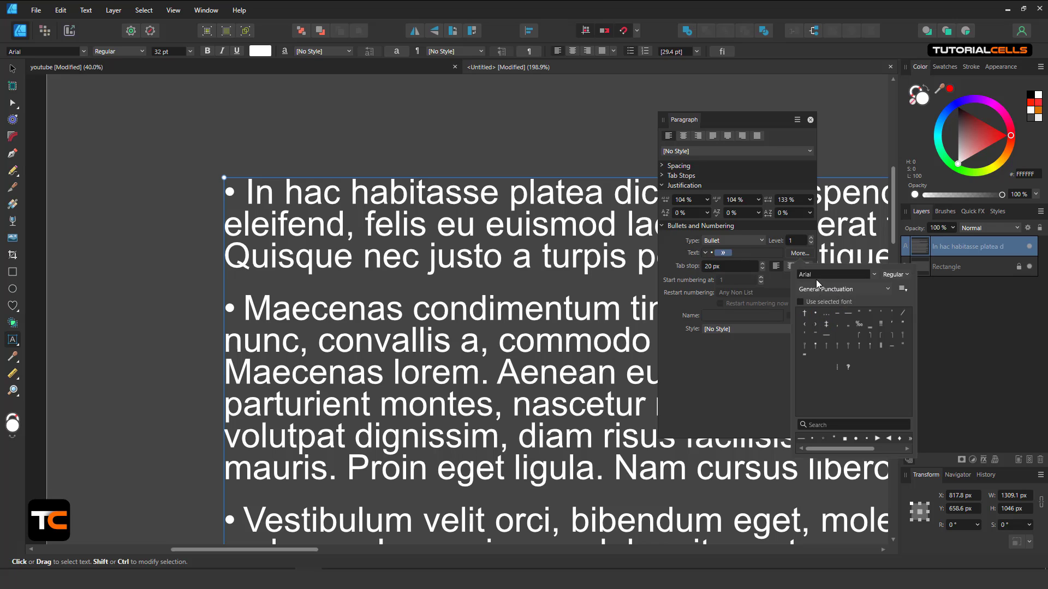
{"action": "left_click", "coordinate": [774, 251]}
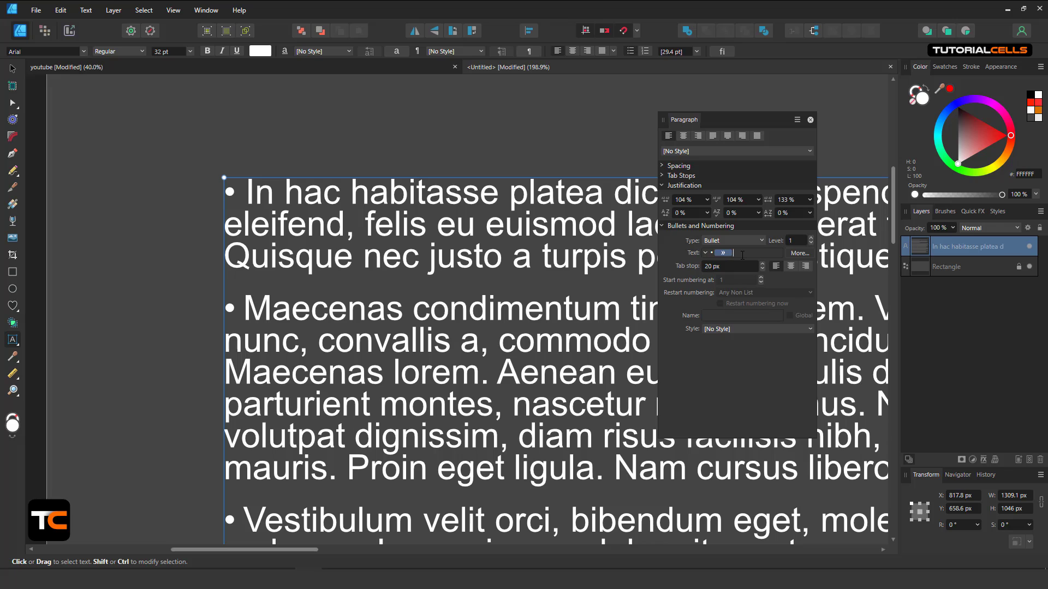
{"action": "key", "text": "BackSpace"}
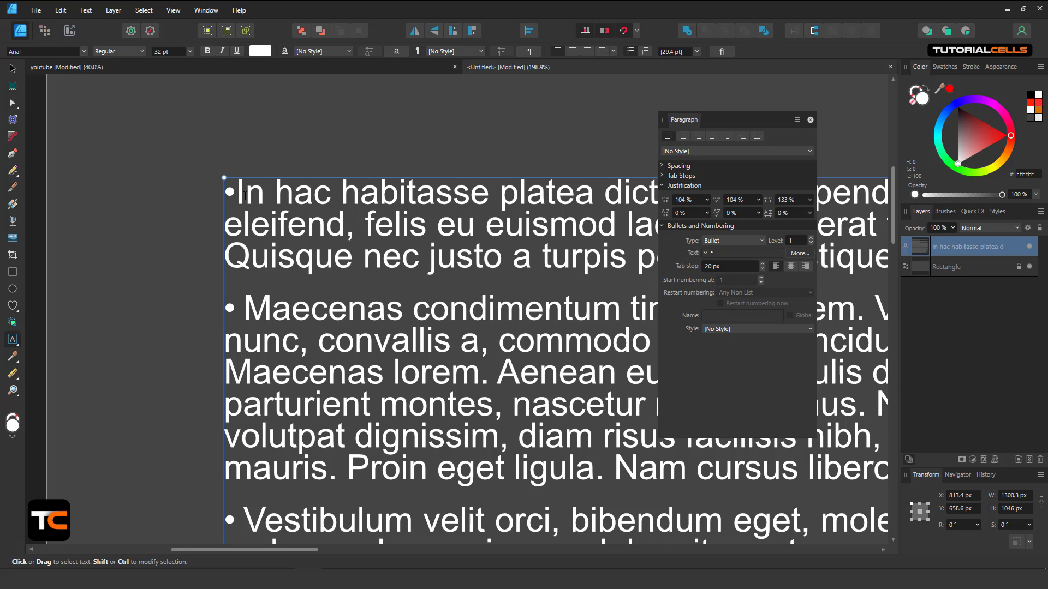
{"action": "left_click", "coordinate": [705, 253]}
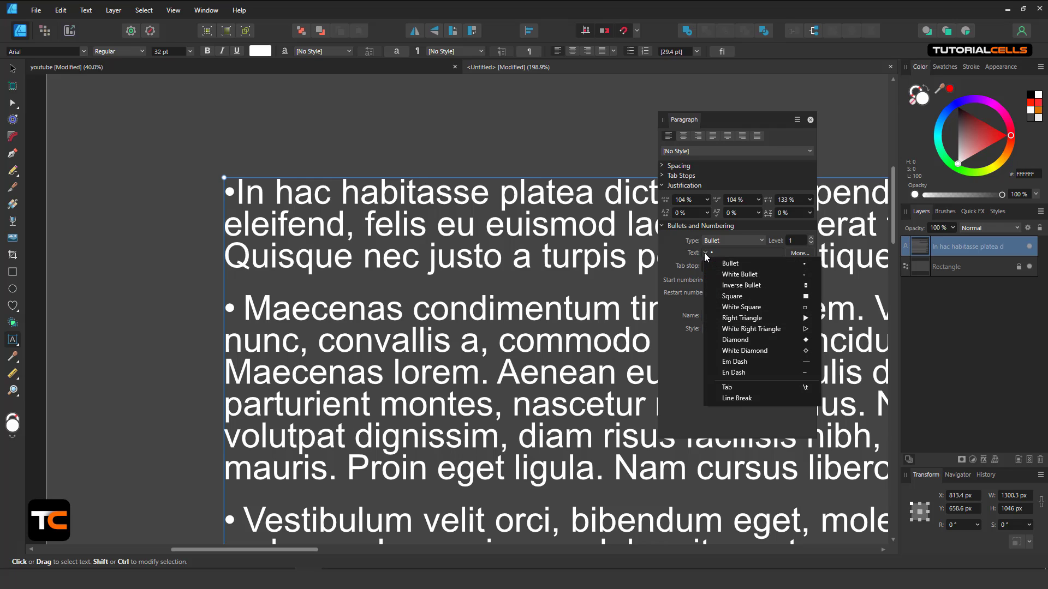
{"action": "left_click", "coordinate": [738, 388]}
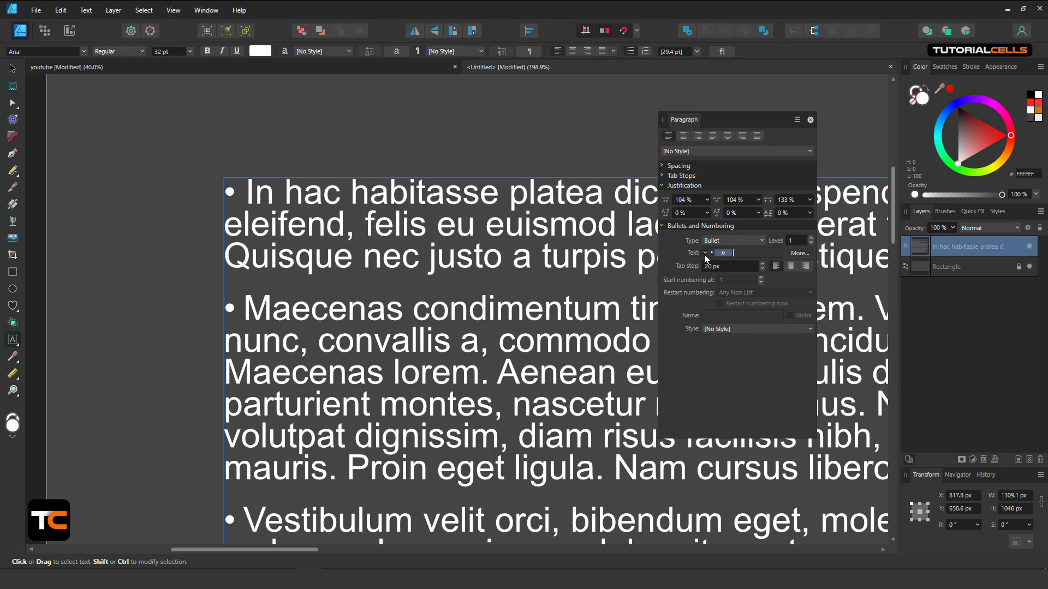
Step: Add a second tab and an em dash after the first paragraph's bullet character
{"action": "left_click", "coordinate": [704, 255]}
{"action": "left_click", "coordinate": [732, 389]}
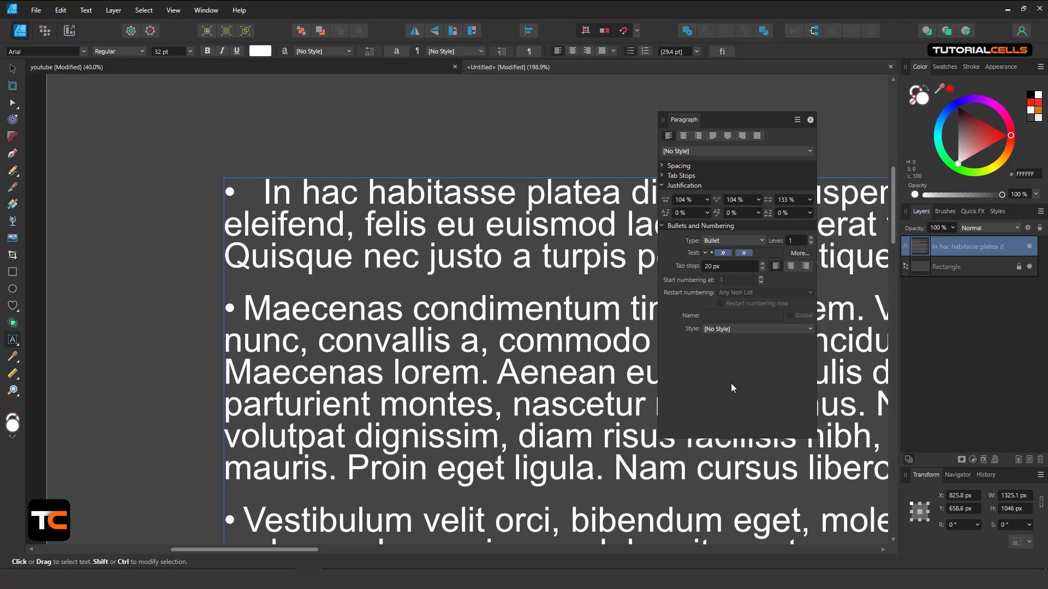
{"action": "left_click", "coordinate": [706, 254]}
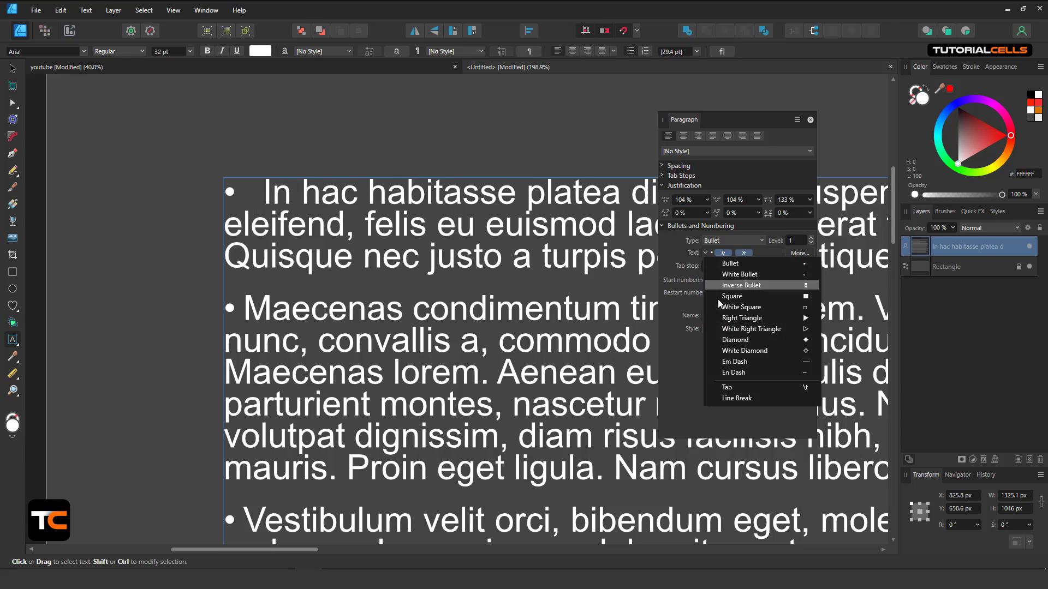
{"action": "left_click", "coordinate": [746, 363]}
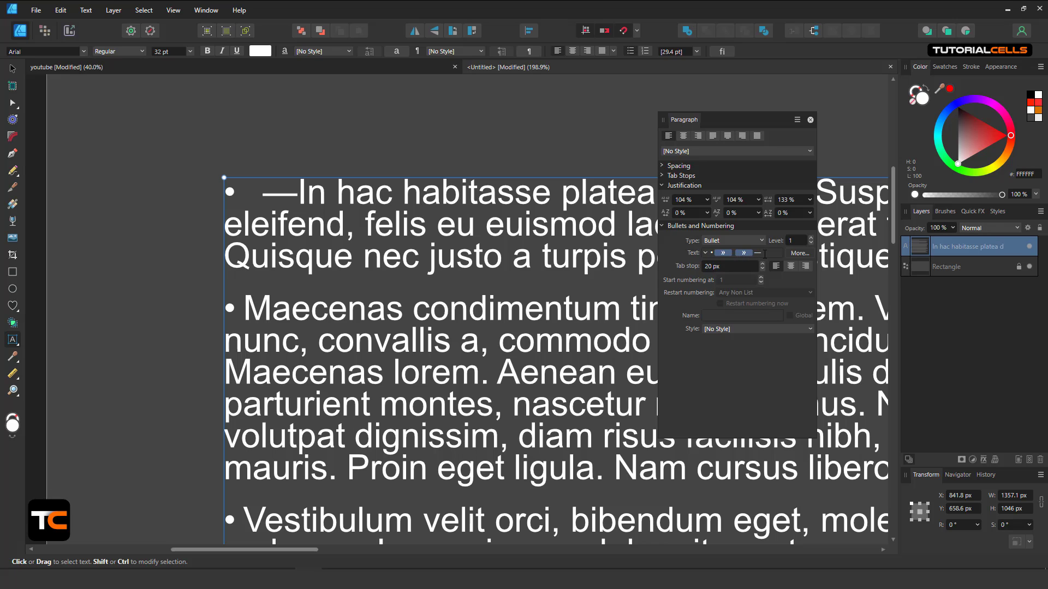
Step: Try adding a double dagger (‡) from the General Punctuation glyphs after the em dash, and remove it
{"action": "left_click", "coordinate": [793, 255]}
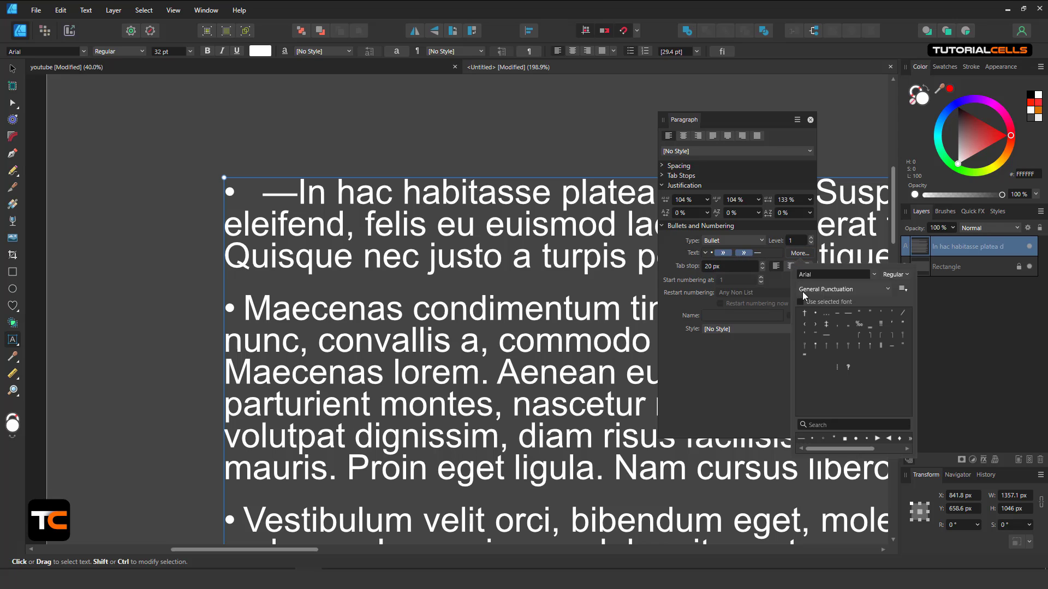
{"action": "left_click", "coordinate": [826, 324]}
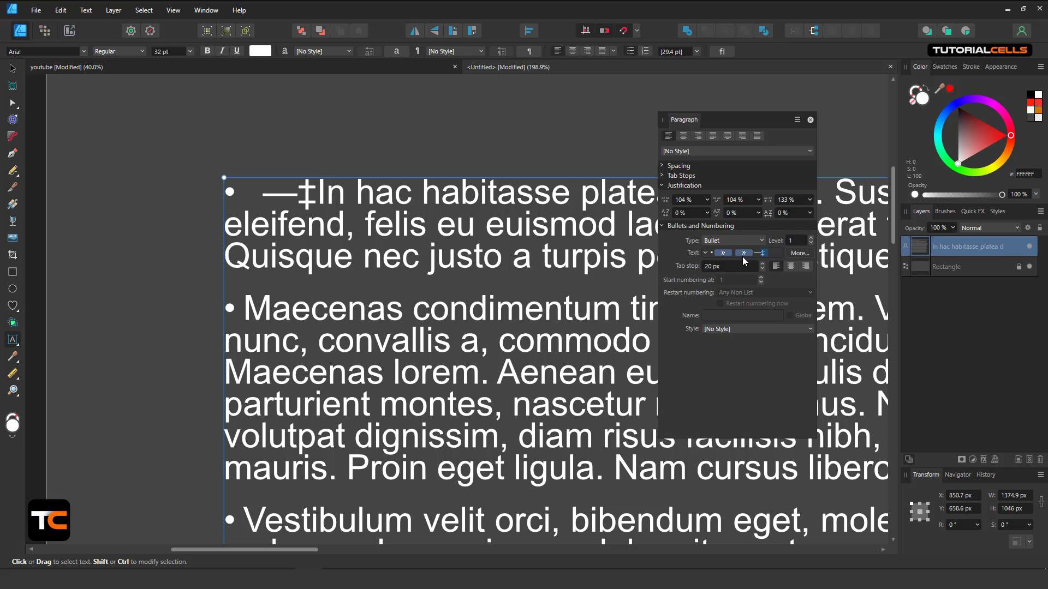
{"action": "left_click", "coordinate": [744, 256]}
{"action": "key", "text": "BackSpace"}
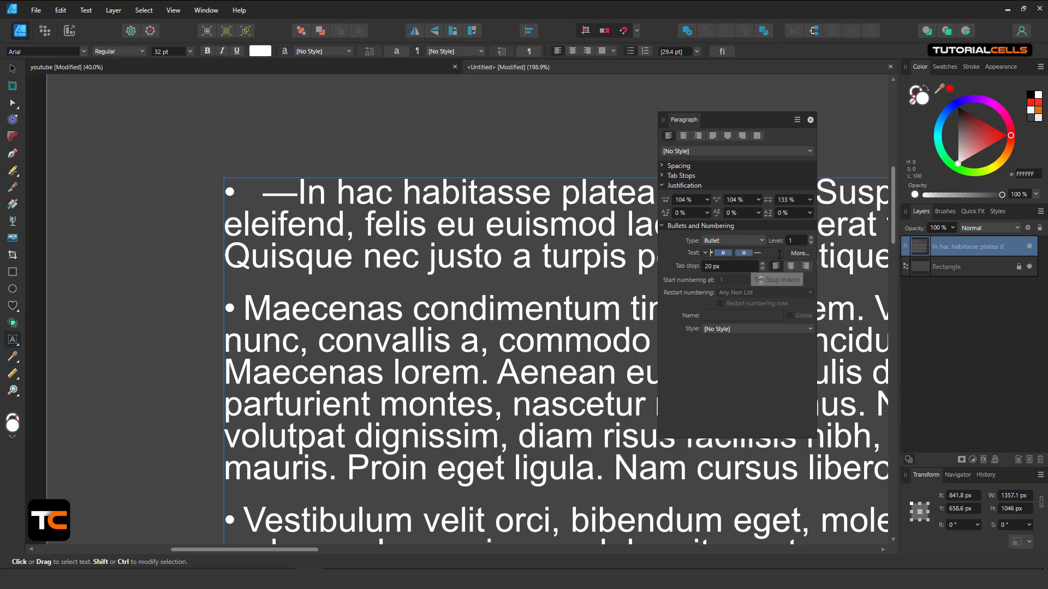
Step: Try adding a per mille sign (‰) from the General Punctuation glyphs before the first paragraph's bullet, and remove it
{"action": "left_click", "coordinate": [800, 253]}
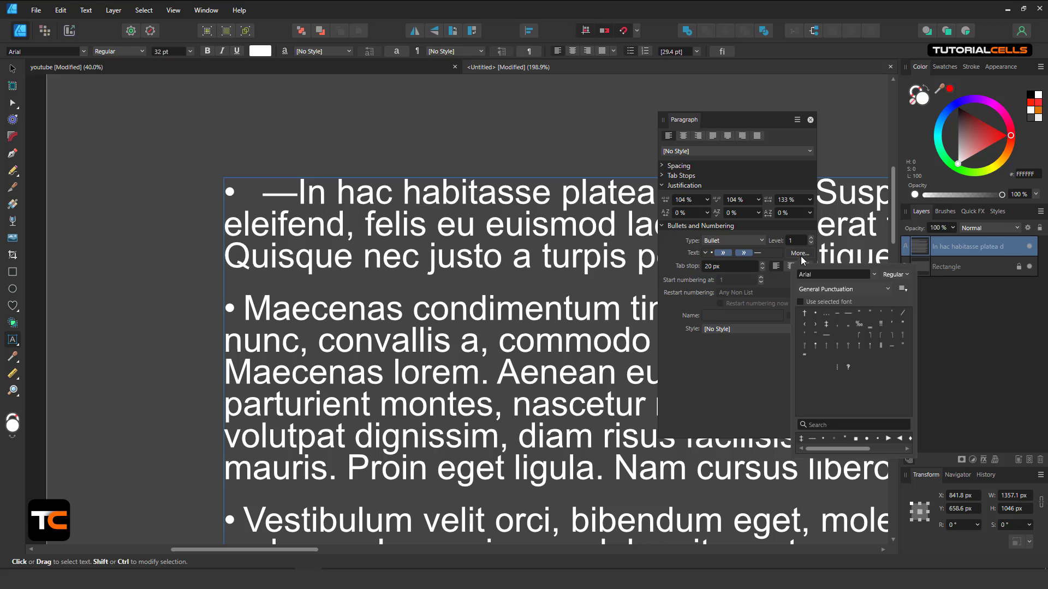
{"action": "left_click", "coordinate": [859, 325]}
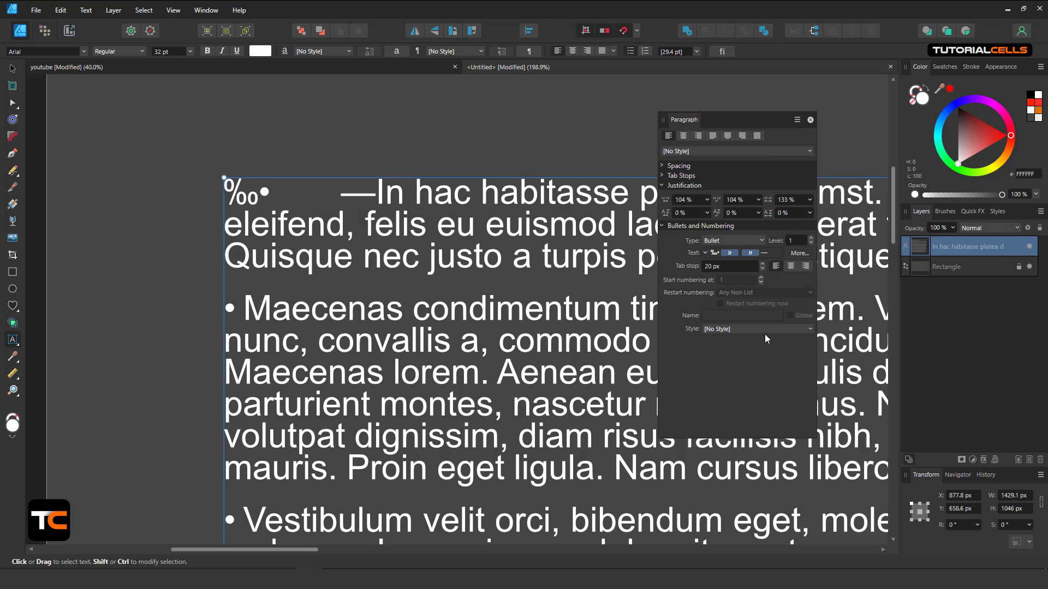
{"action": "left_click", "coordinate": [800, 254]}
{"action": "left_click", "coordinate": [721, 252]}
{"action": "key", "text": "BackSpace"}
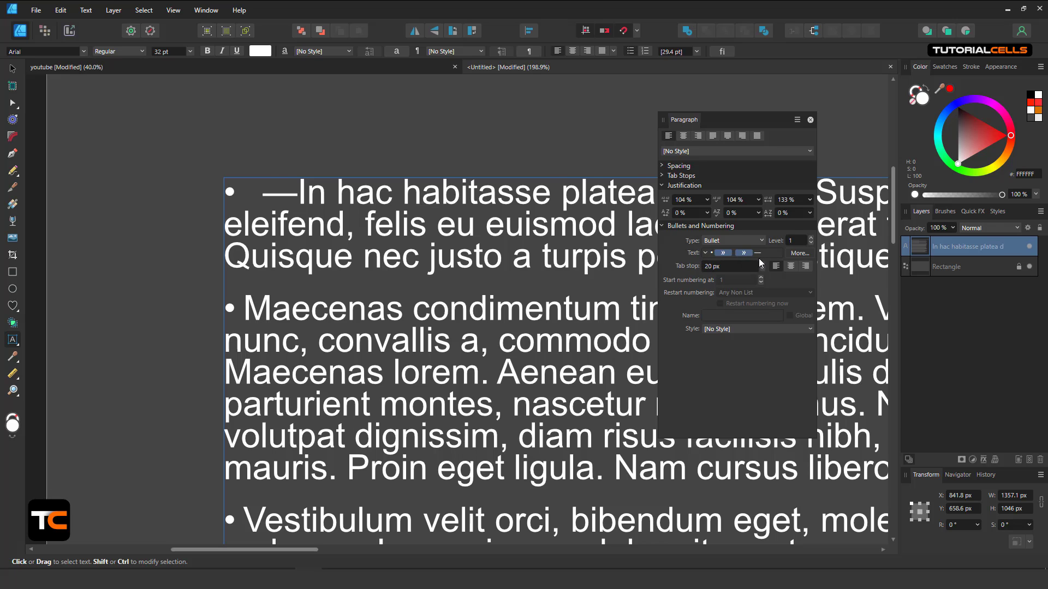
Step: Remove the em dash and the second tab from the first paragraph's bullet text
{"action": "key", "text": "BackSpace"}
{"action": "key", "text": "BackSpace"}
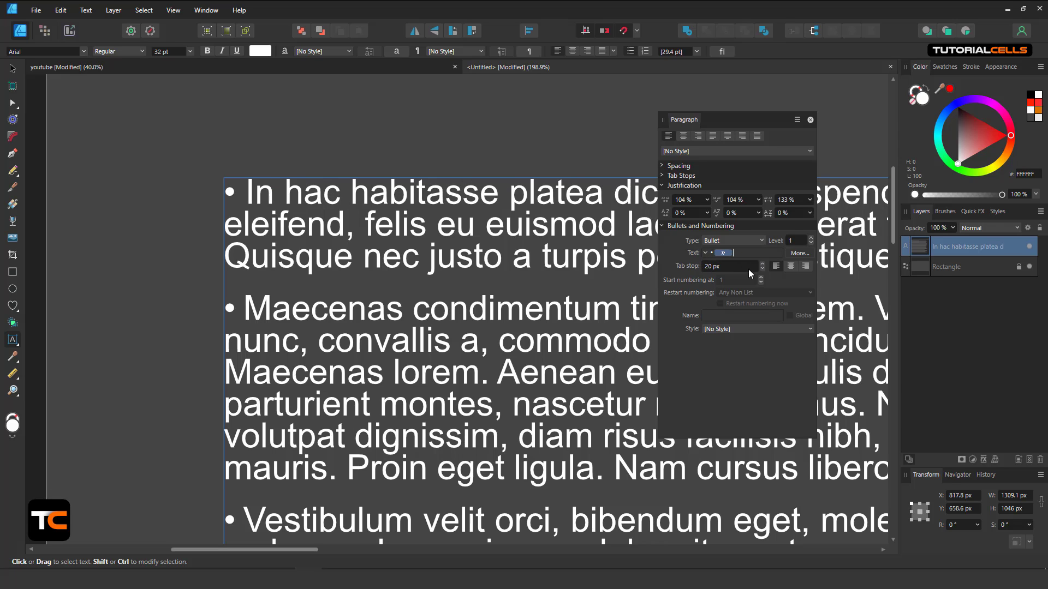
{"action": "left_click", "coordinate": [711, 267]}
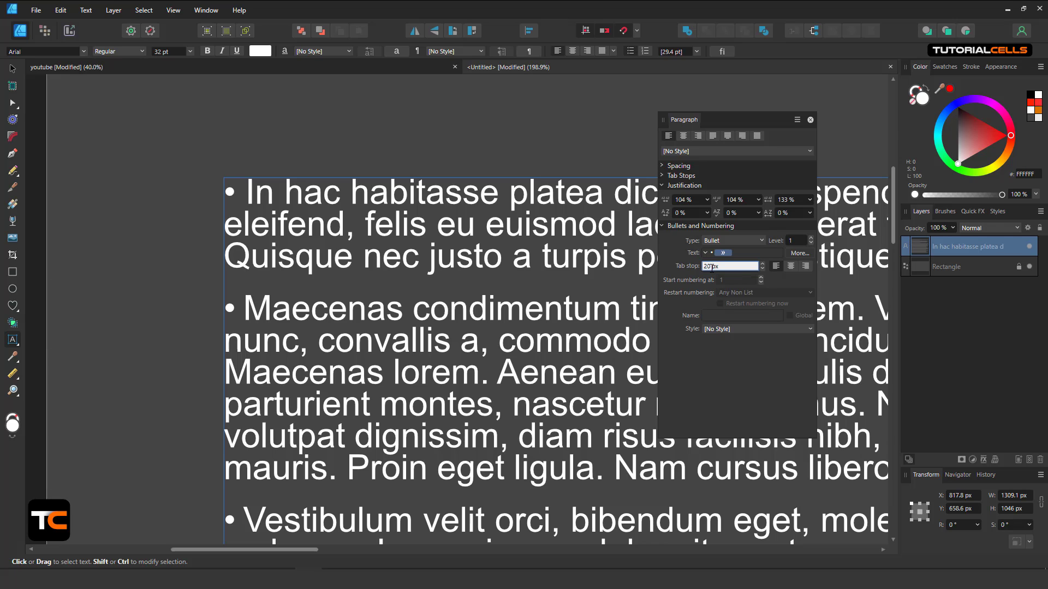
Step: Change the first paragraph's list type to 1, 2, 3, 4... with a period after the number
{"action": "left_click", "coordinate": [736, 241]}
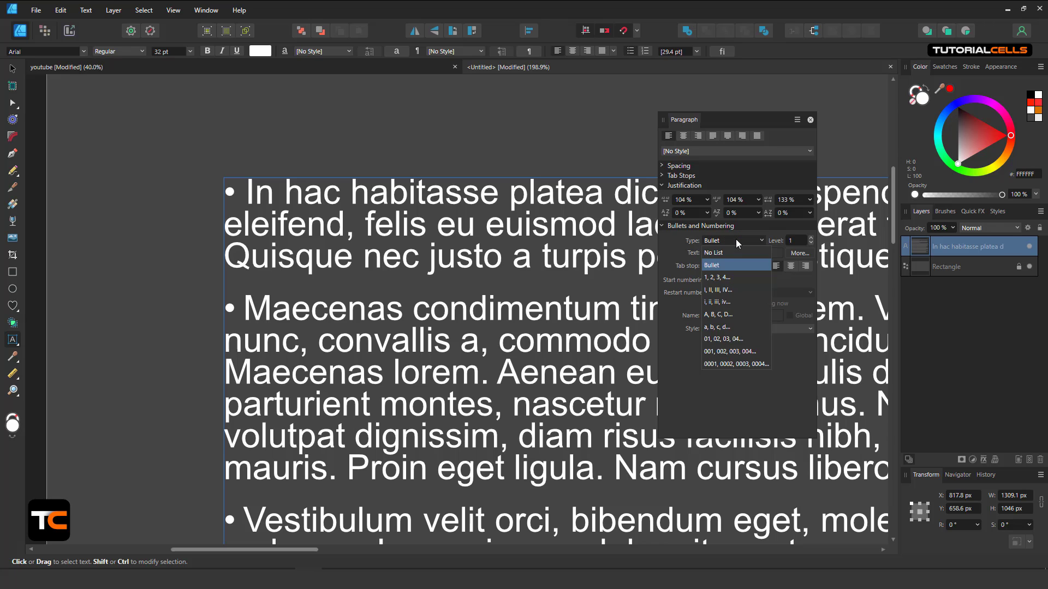
{"action": "left_click", "coordinate": [721, 279]}
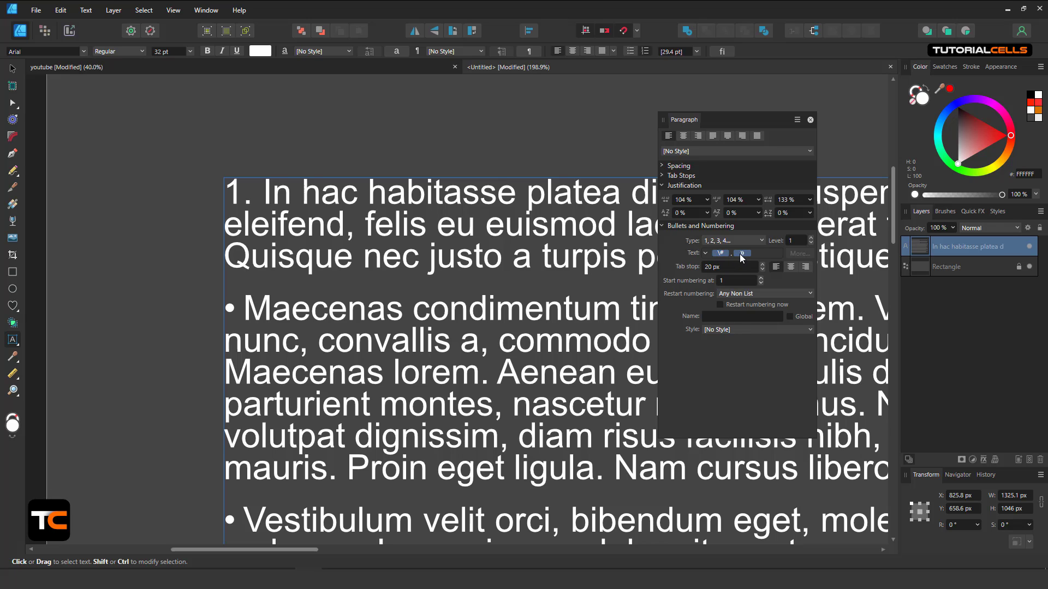
{"action": "left_click", "coordinate": [731, 254]}
{"action": "type", "text": "."}
Step: Try adding a second tab after the first paragraph's number, and remove it
{"action": "left_click", "coordinate": [705, 253]}
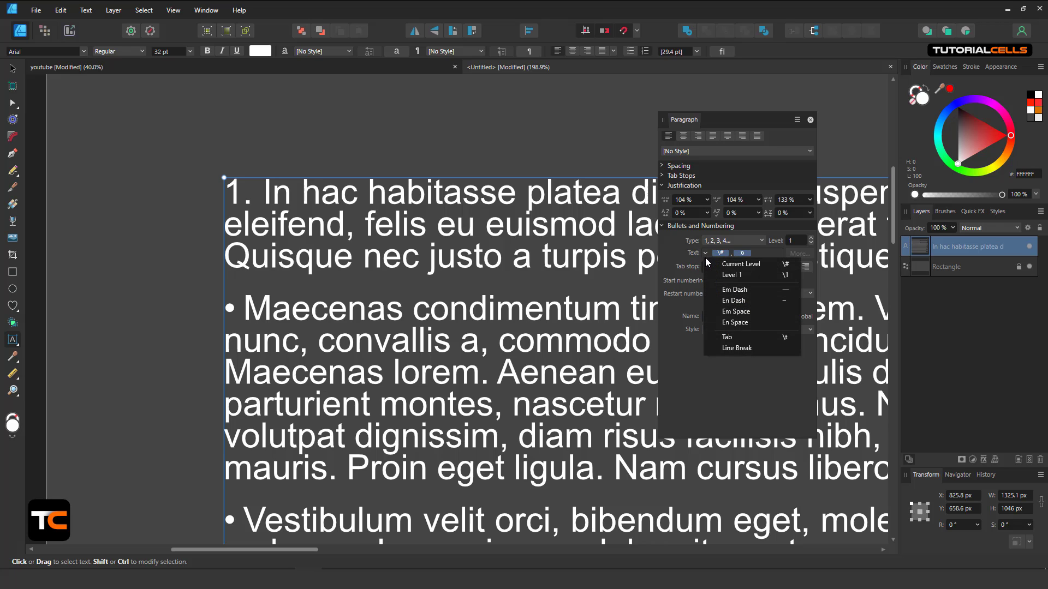
{"action": "left_click", "coordinate": [721, 338]}
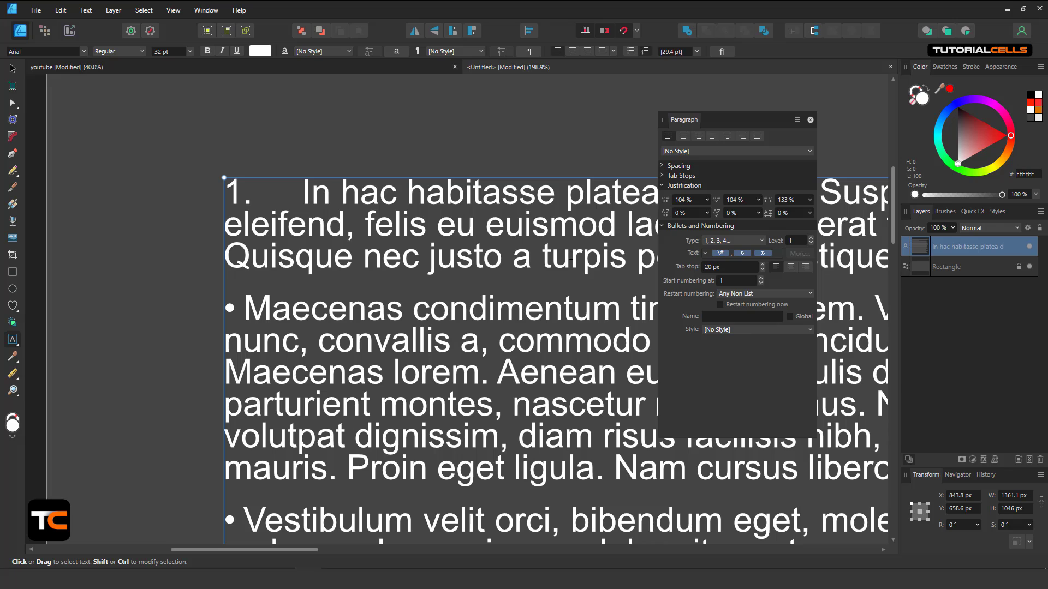
{"action": "key", "text": "BackSpace"}
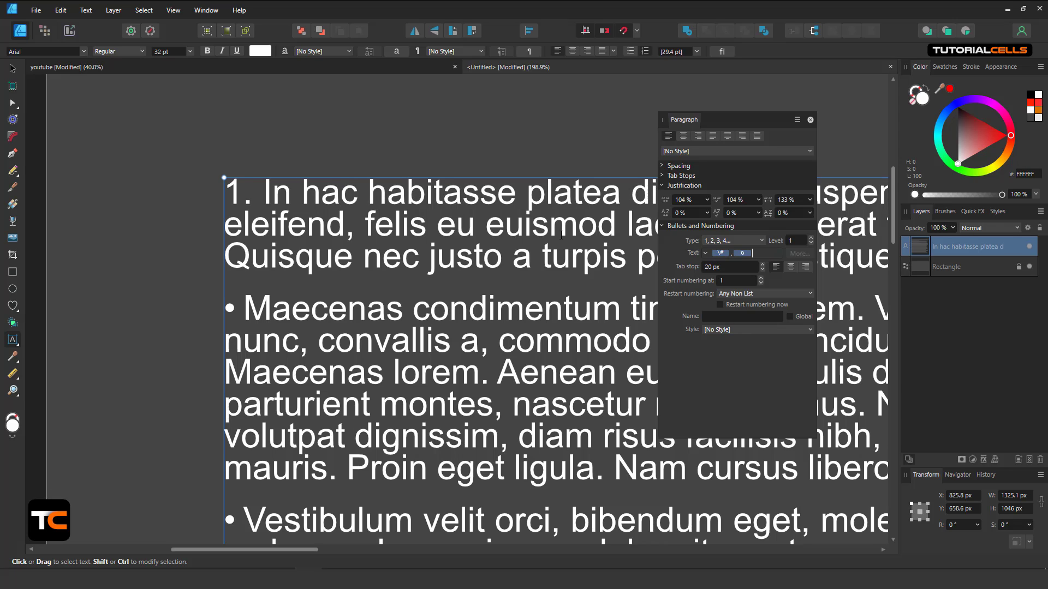
Step: Select all paragraphs, reset their list type to No List, and apply 1, 2, 3, 4... numbering
{"action": "scroll", "coordinate": [342, 355], "scroll_direction": "down", "scroll_amount": 5}
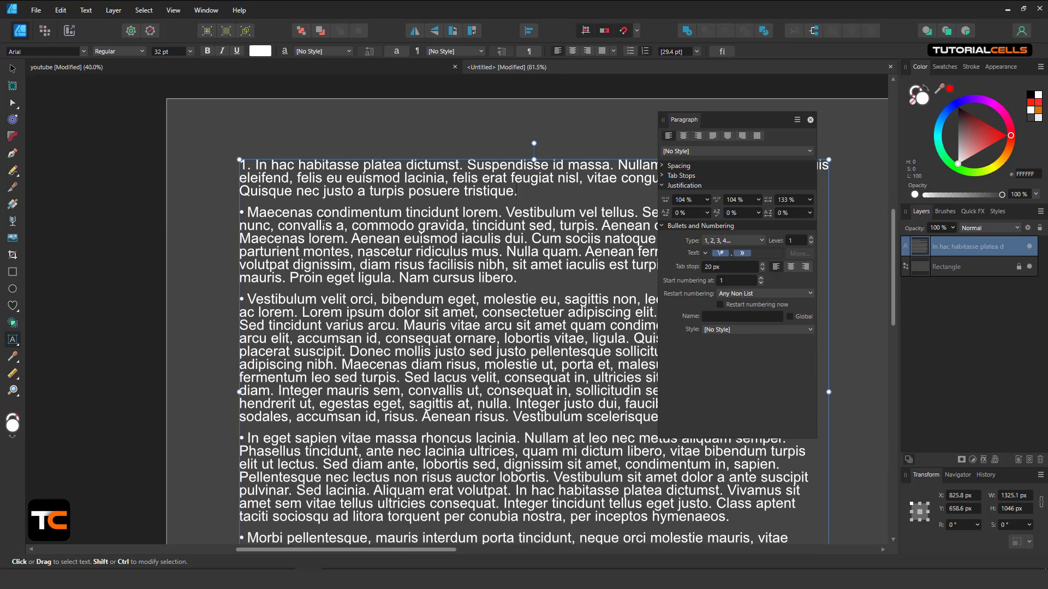
{"action": "key", "text": "ctrl+a"}
{"action": "left_click", "coordinate": [738, 241]}
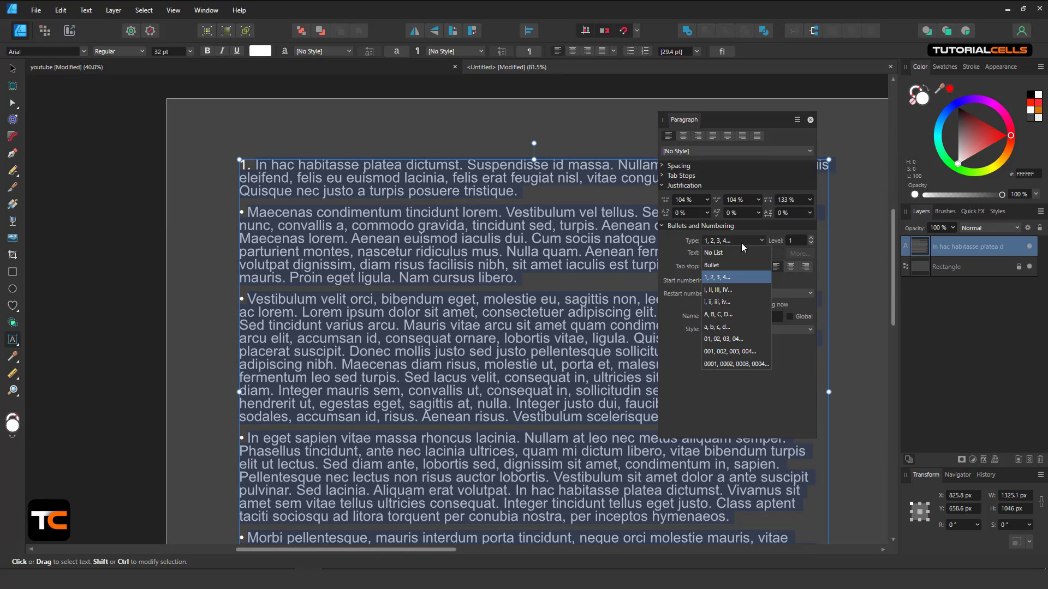
{"action": "left_click", "coordinate": [718, 277]}
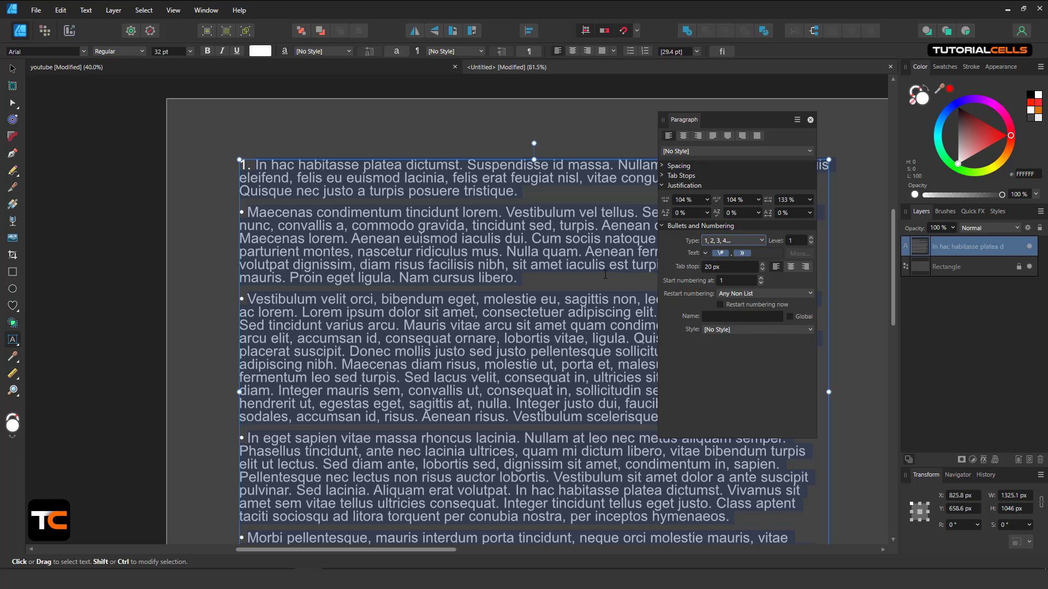
{"action": "left_click", "coordinate": [756, 241]}
{"action": "left_click", "coordinate": [729, 253]}
{"action": "left_click", "coordinate": [732, 240]}
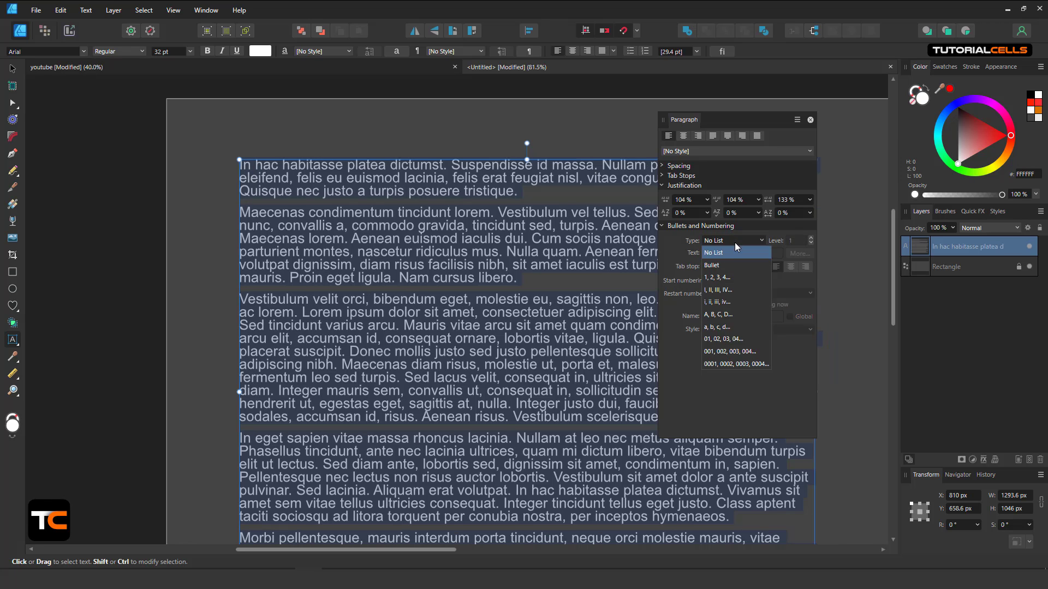
{"action": "left_click", "coordinate": [719, 278]}
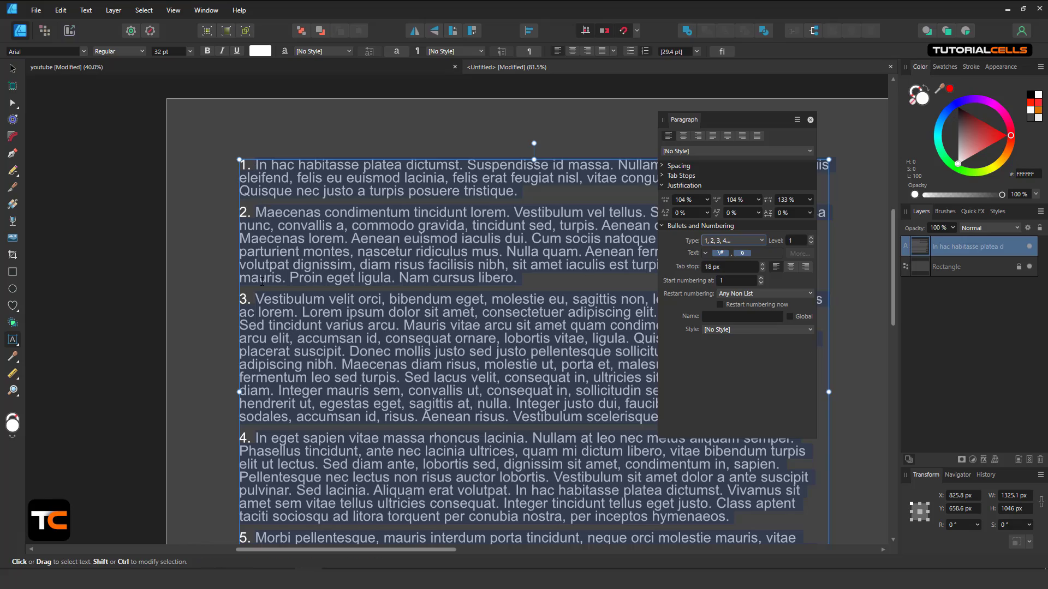
Step: Add two numbered items, "dfgfhfghghg" and "ggfh", after the first paragraph
{"action": "scroll", "coordinate": [267, 425], "scroll_direction": "down", "scroll_amount": 2}
{"action": "scroll", "coordinate": [267, 425], "scroll_direction": "up", "scroll_amount": 4}
{"action": "scroll", "coordinate": [351, 325], "scroll_direction": "down", "scroll_amount": 2}
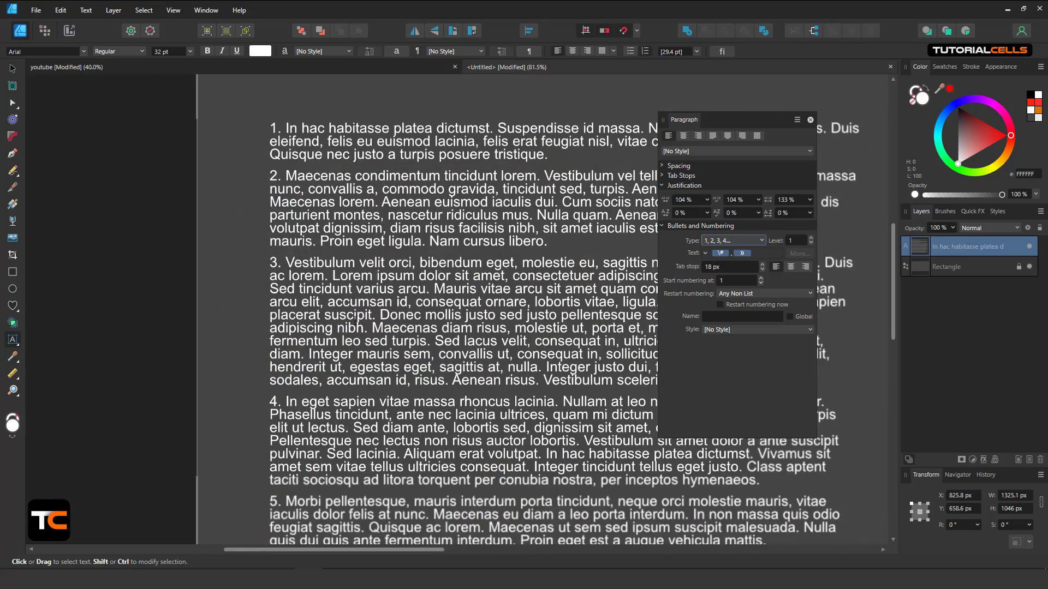
{"action": "left_click_drag", "start_coordinate": [383, 295], "coordinate": [346, 315]}
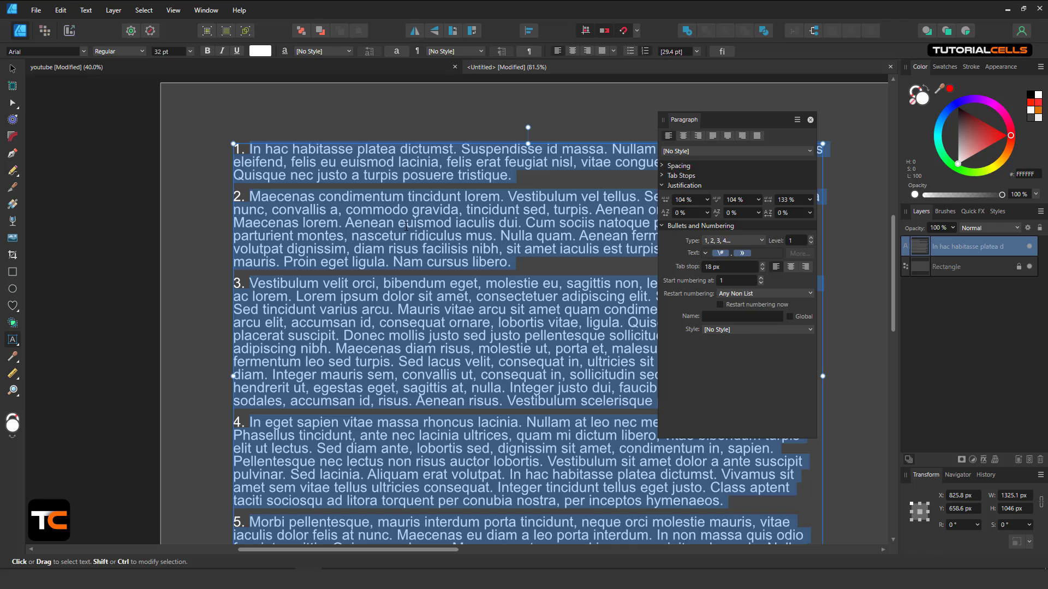
{"action": "left_click", "coordinate": [519, 181]}
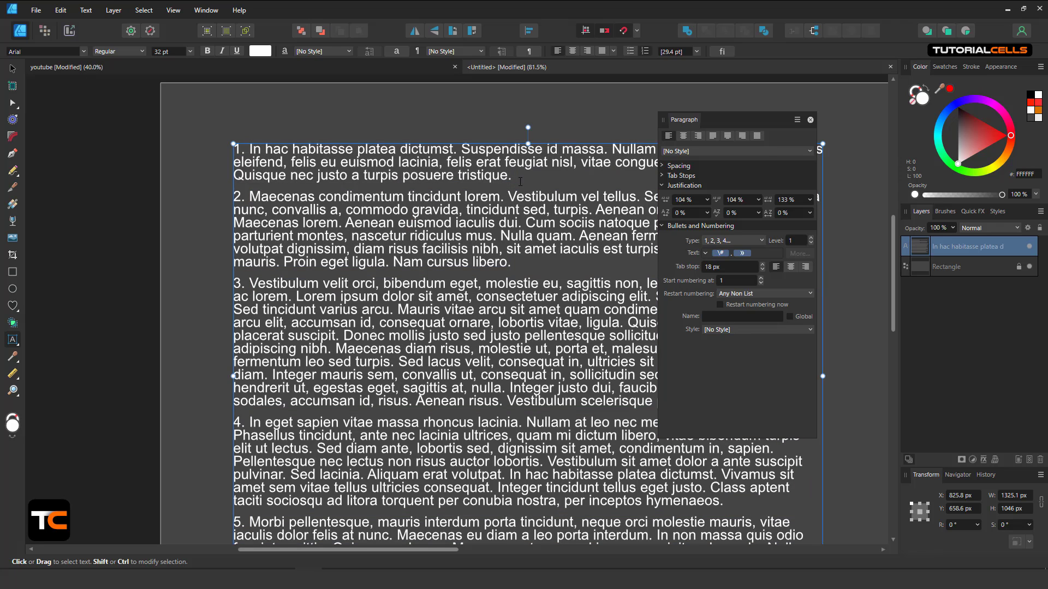
{"action": "key", "text": "Return"}
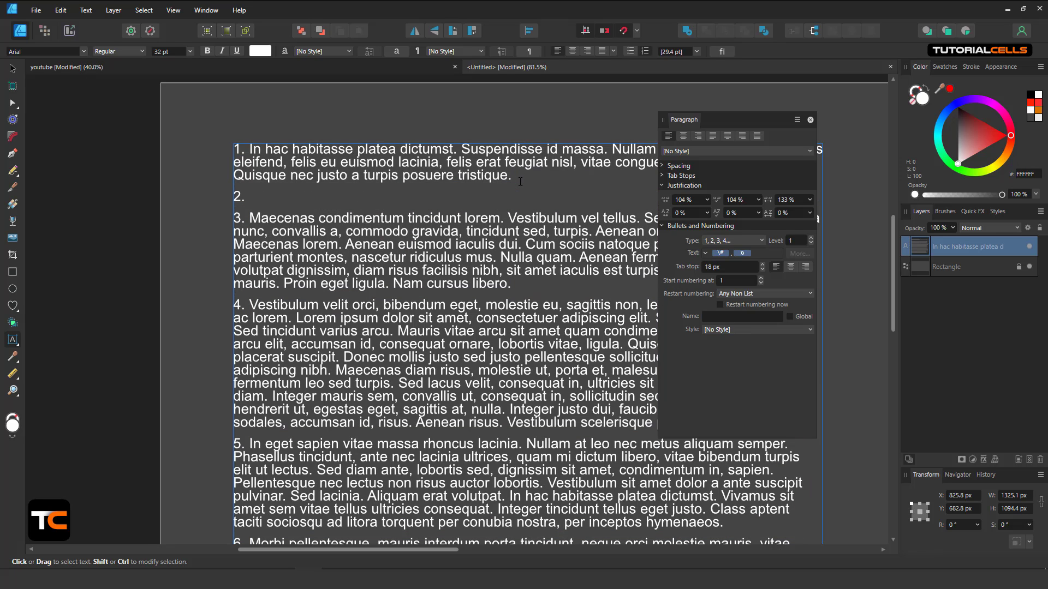
{"action": "type", "text": "dfgfhfghghg"}
{"action": "key", "text": "Return"}
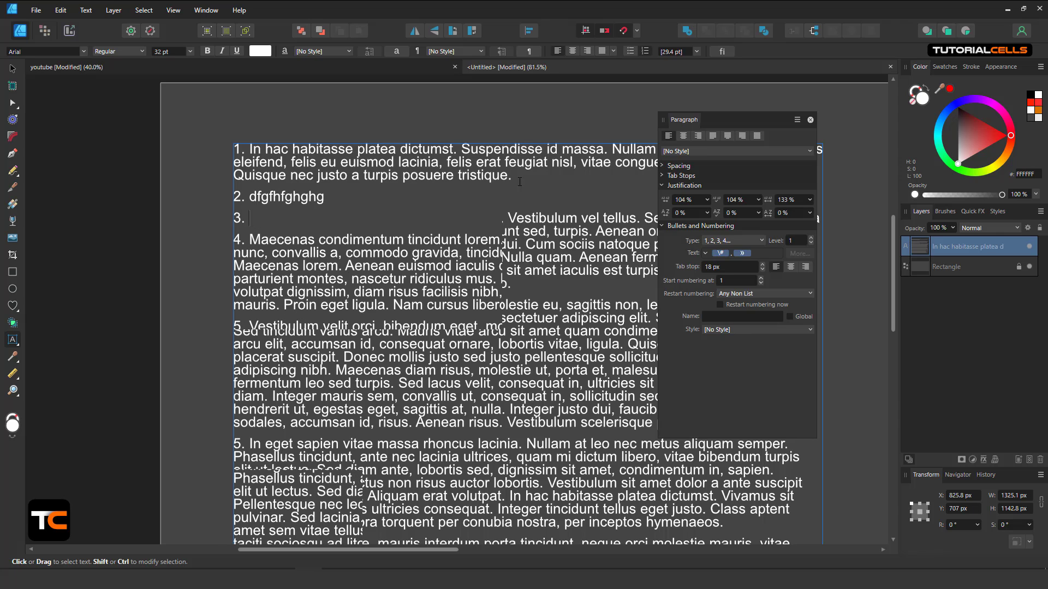
{"action": "type", "text": "ggfh"}
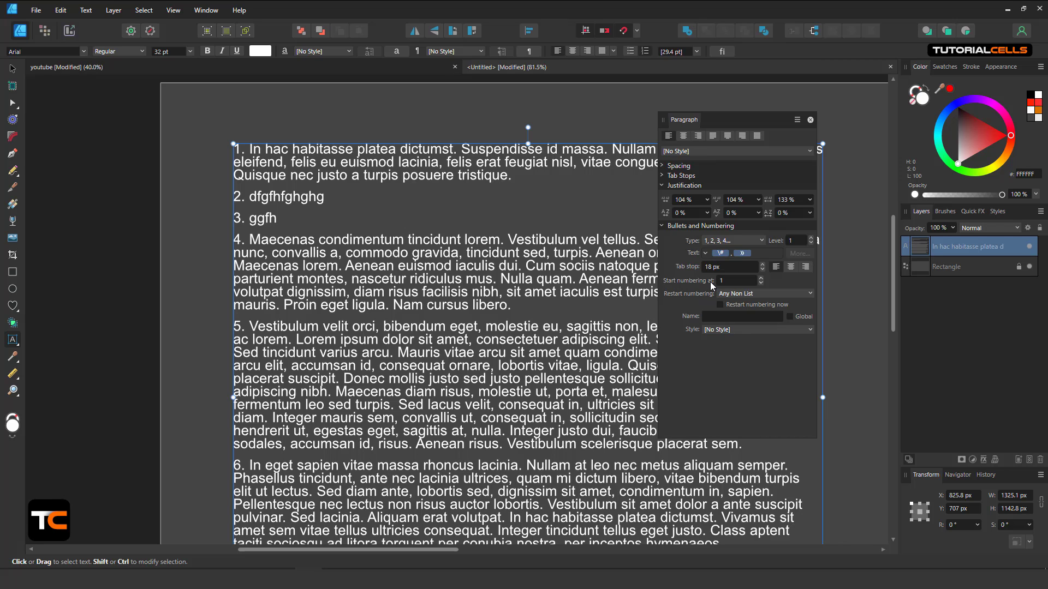
Step: Try changing the start number of the whole list, return it to 1, and look over the available list styles
{"action": "left_click", "coordinate": [761, 278]}
{"action": "left_click", "coordinate": [761, 278]}
{"action": "key", "text": "ctrl+a"}
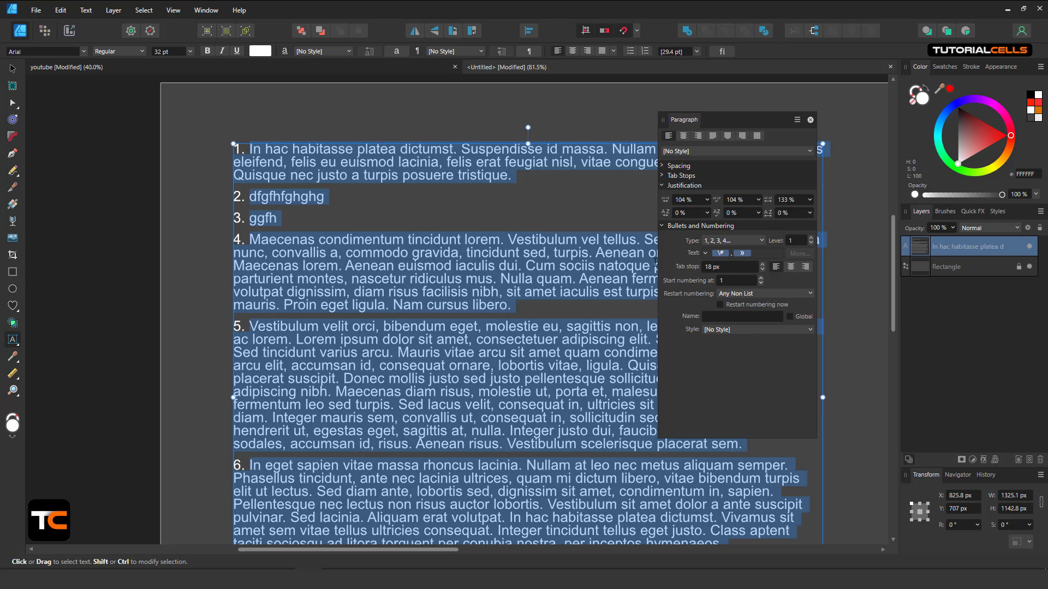
{"action": "left_click", "coordinate": [762, 279]}
{"action": "left_click", "coordinate": [762, 283]}
{"action": "left_click", "coordinate": [720, 329]}
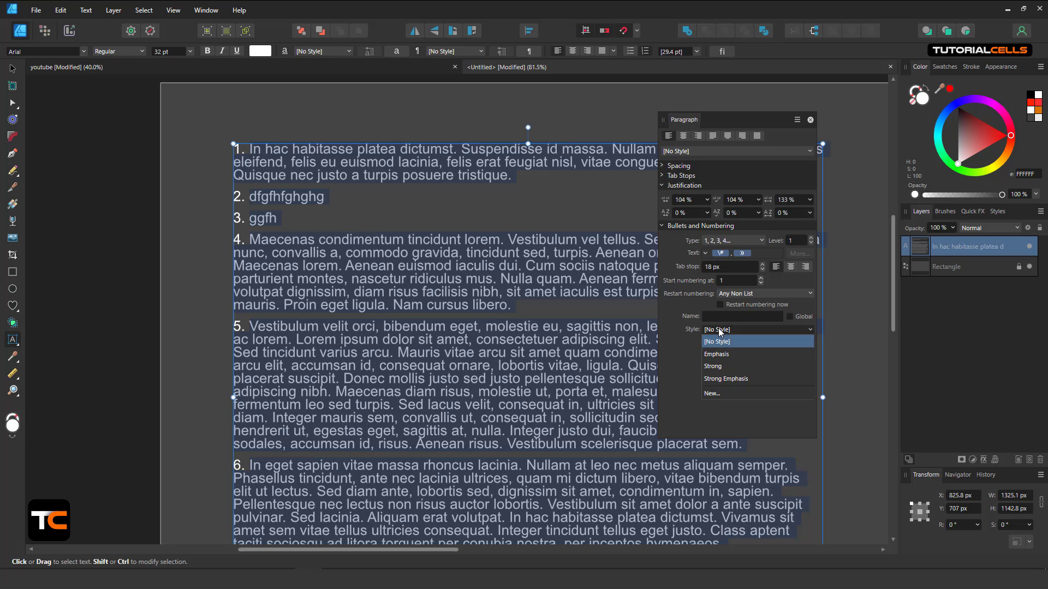
{"action": "left_click", "coordinate": [718, 330]}
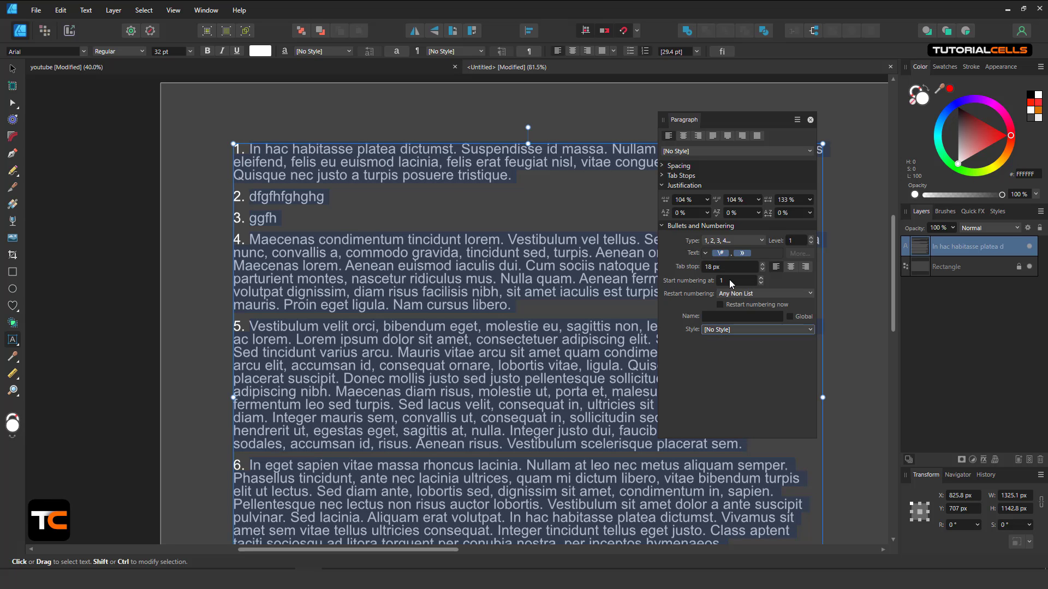
Step: Add a tab stop to all the numbered paragraphs and set its position to 100 px
{"action": "left_click", "coordinate": [663, 227]}
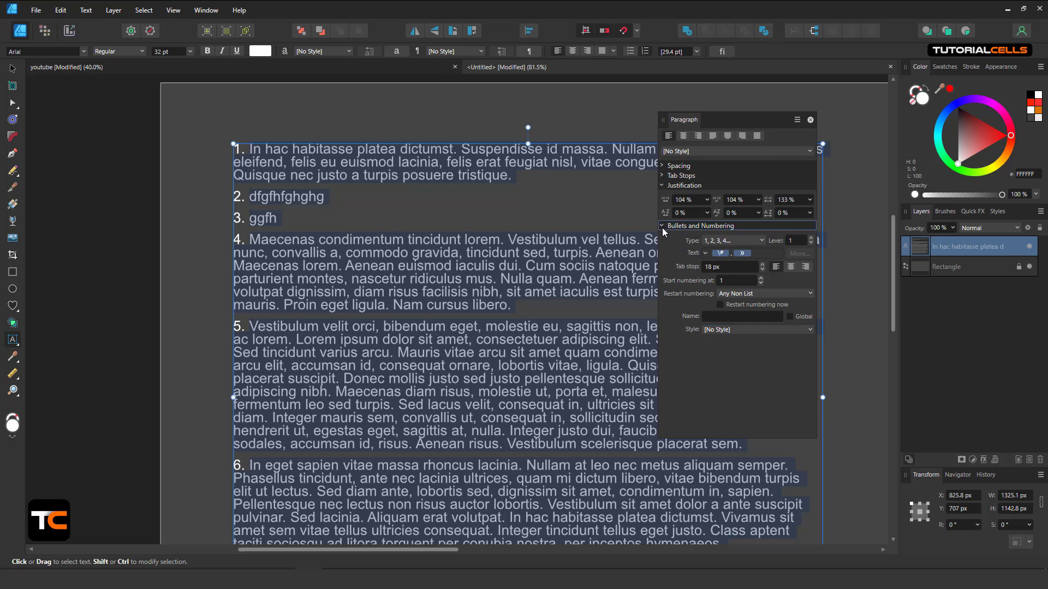
{"action": "left_click", "coordinate": [662, 176]}
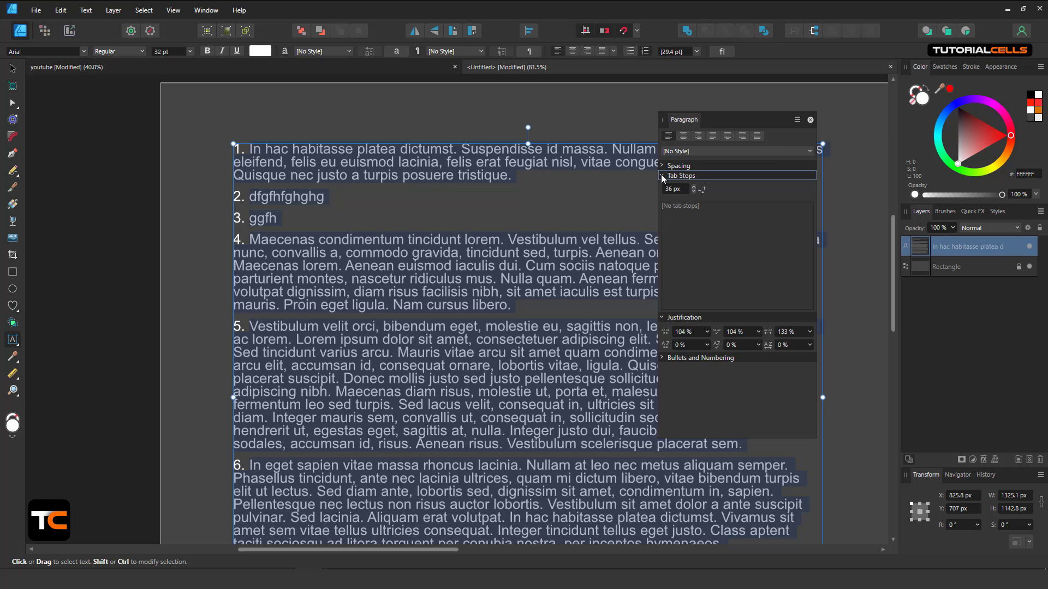
{"action": "left_click", "coordinate": [703, 189]}
{"action": "left_click", "coordinate": [686, 208]}
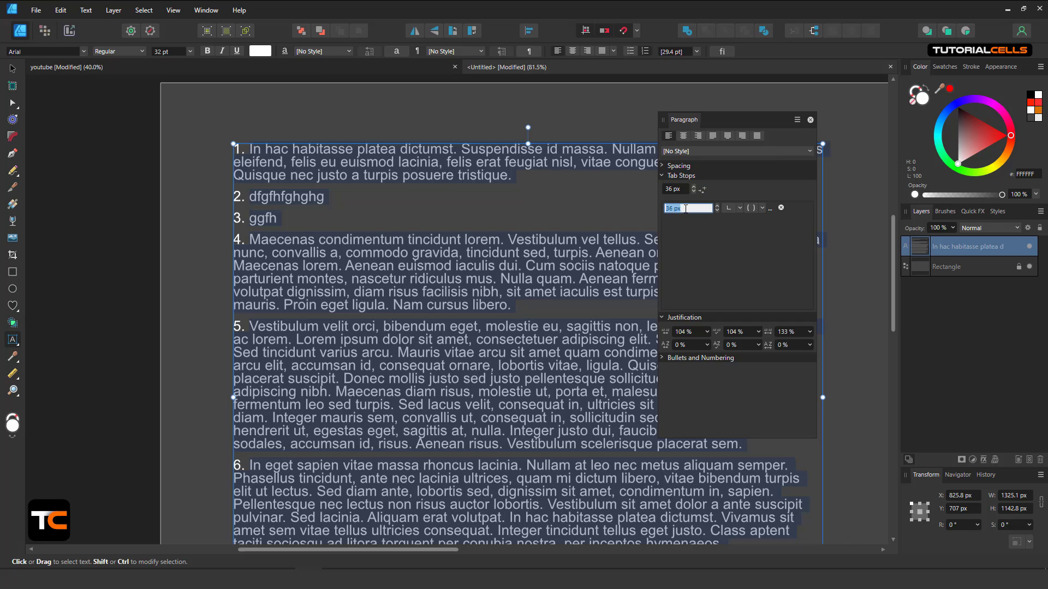
{"action": "type", "text": "100"}
{"action": "key", "text": "Return"}
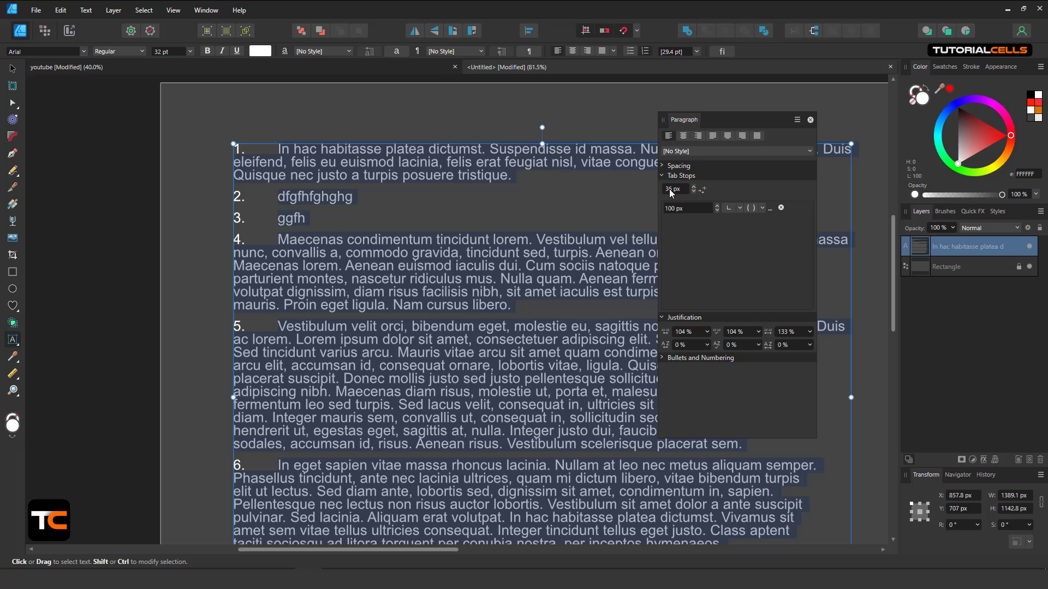
Step: Try Center alignment on the 100 px tab stop, and return it to Left
{"action": "left_click", "coordinate": [664, 359]}
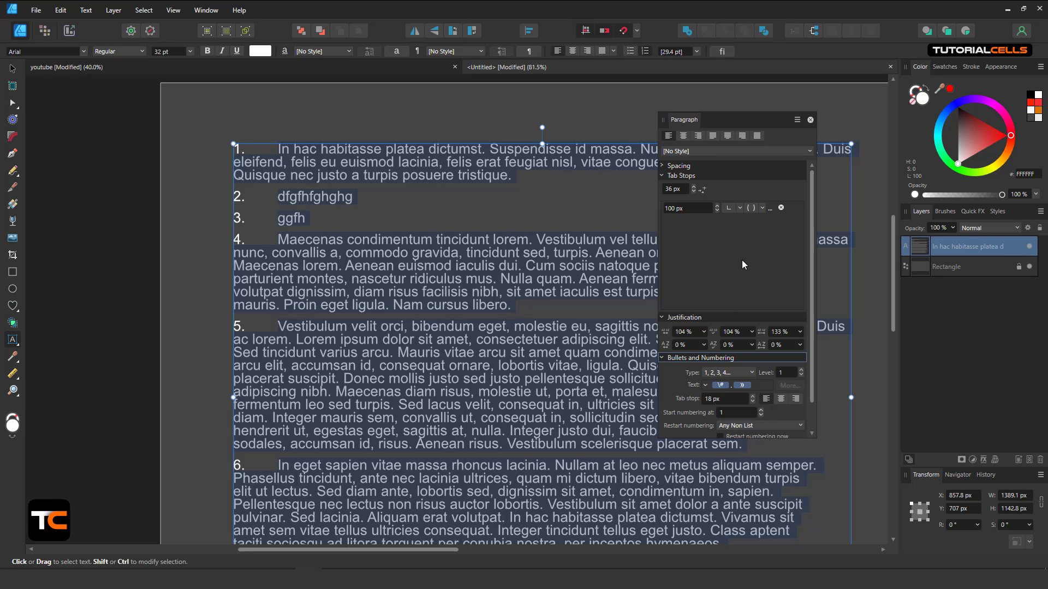
{"action": "left_click", "coordinate": [739, 209]}
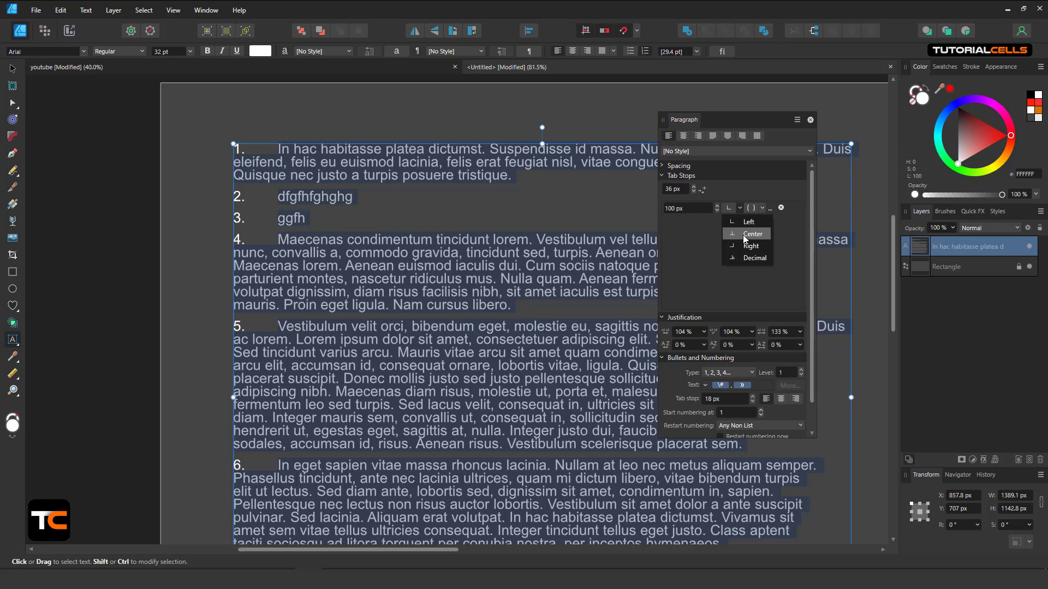
{"action": "left_click", "coordinate": [745, 234]}
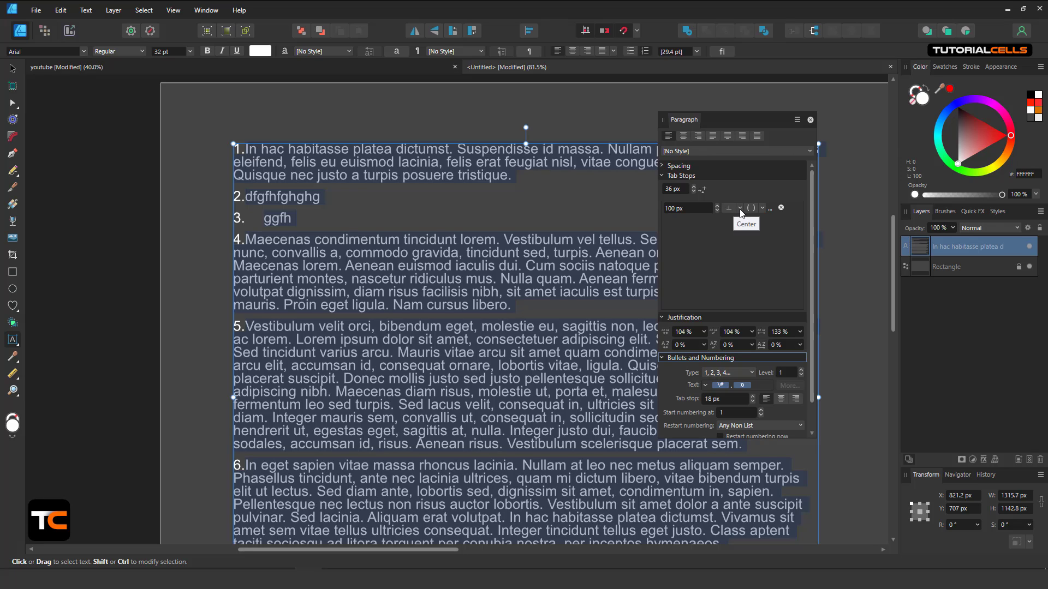
{"action": "left_click", "coordinate": [740, 209]}
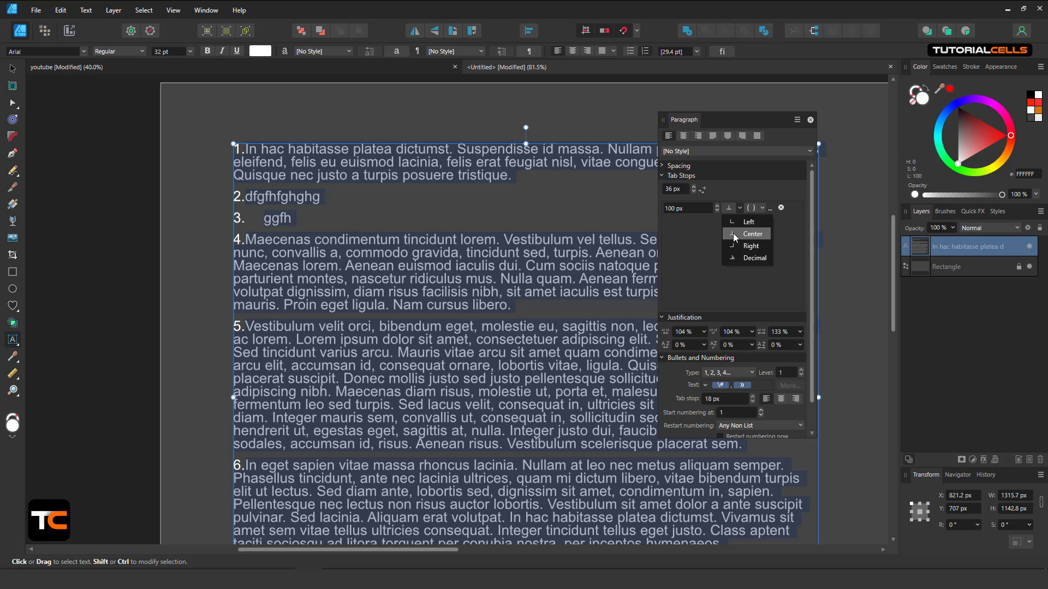
{"action": "left_click", "coordinate": [730, 223]}
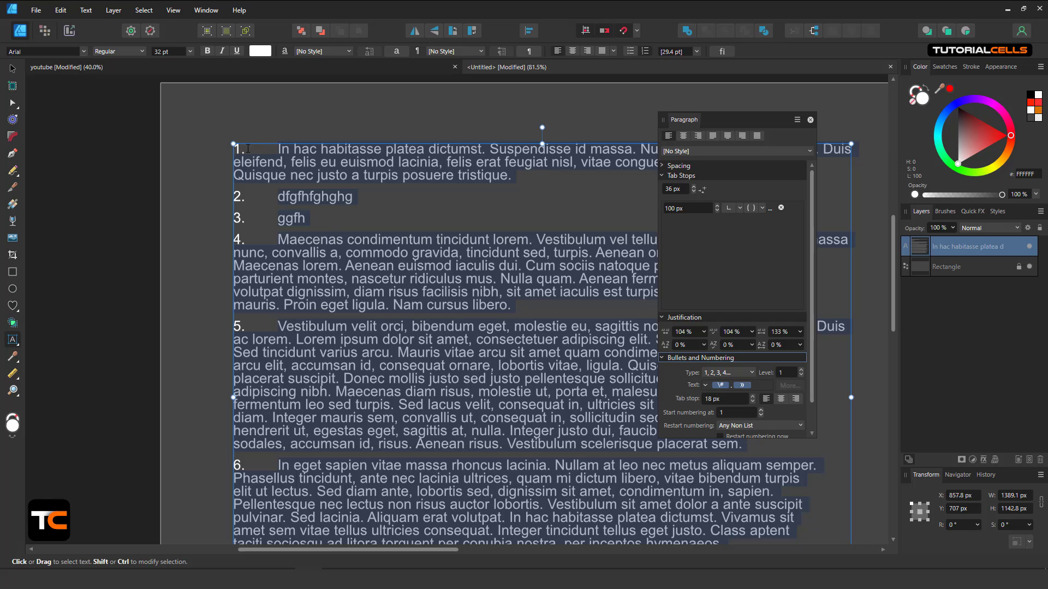
Step: Select all the numbered text in the block
{"action": "key", "text": "Escape"}
{"action": "scroll", "coordinate": [252, 147], "scroll_direction": "down", "scroll_amount": 3}
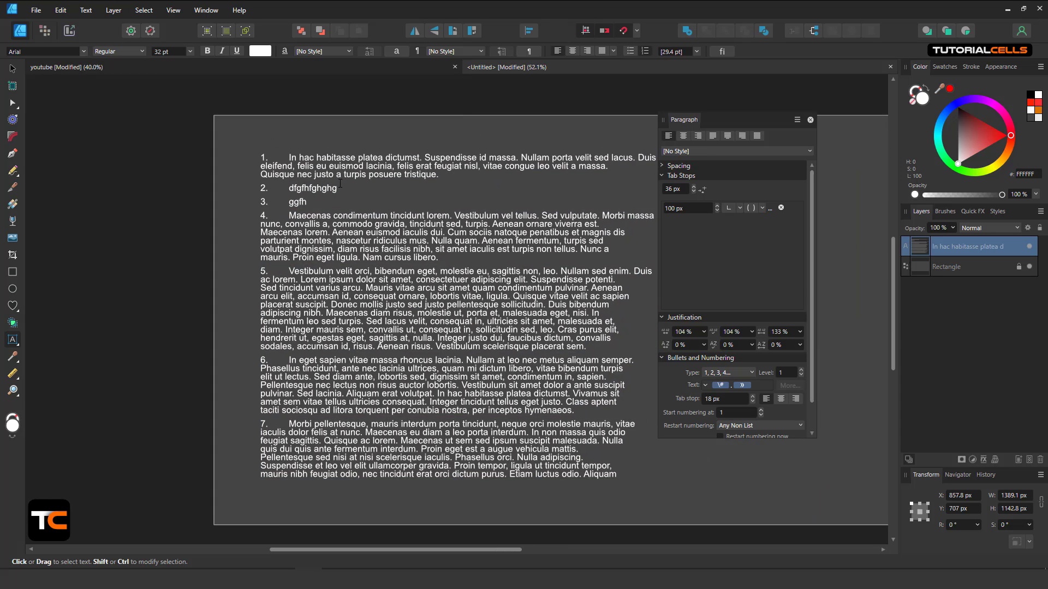
{"action": "key", "text": "ctrl+a"}
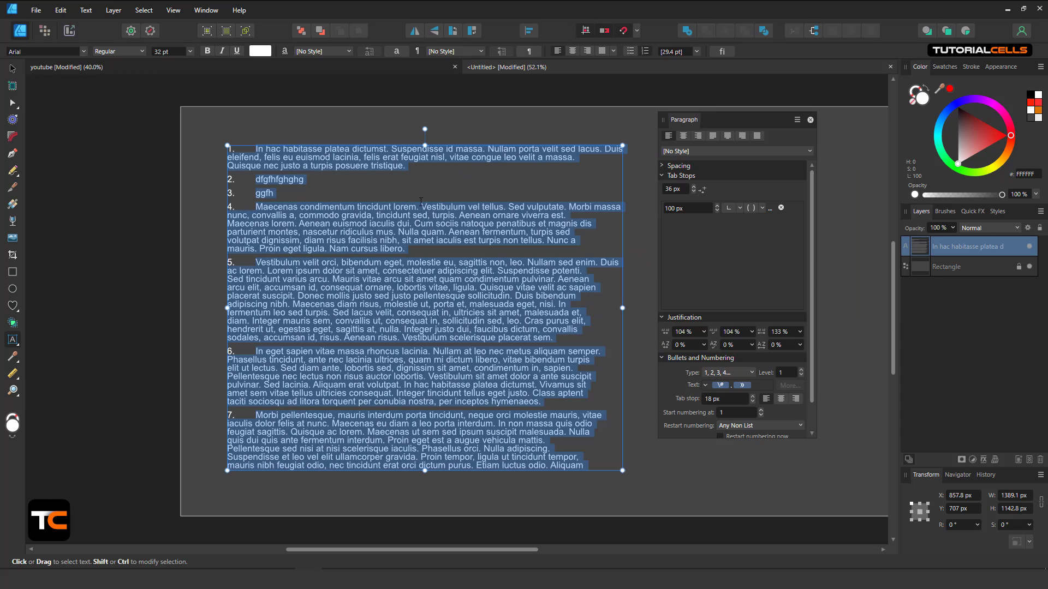
Step: Try Right alignment on the 100 px tab stop, and return it to Left
{"action": "left_click", "coordinate": [740, 208]}
{"action": "left_click", "coordinate": [751, 247]}
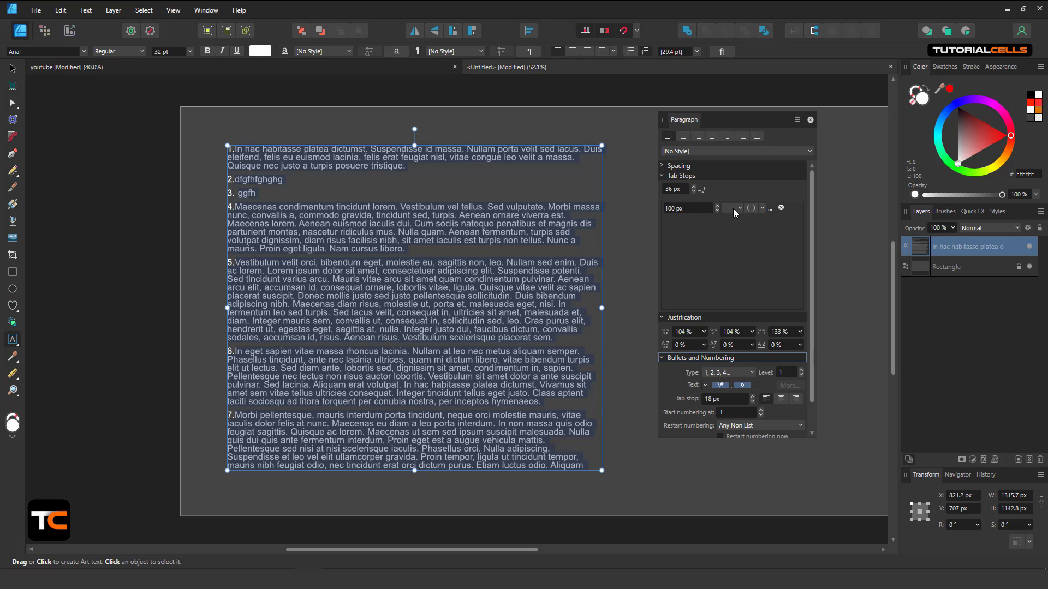
{"action": "left_click", "coordinate": [739, 209]}
{"action": "left_click", "coordinate": [741, 221]}
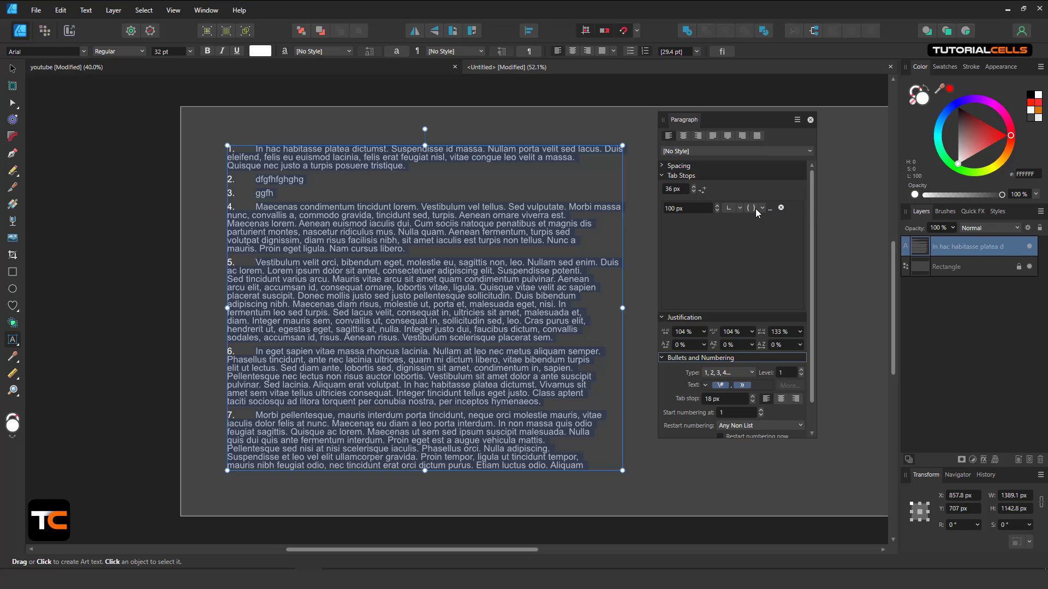
Step: Give the 100 px tab stop a character leader so dots fill the gap after each list number
{"action": "left_click", "coordinate": [761, 208]}
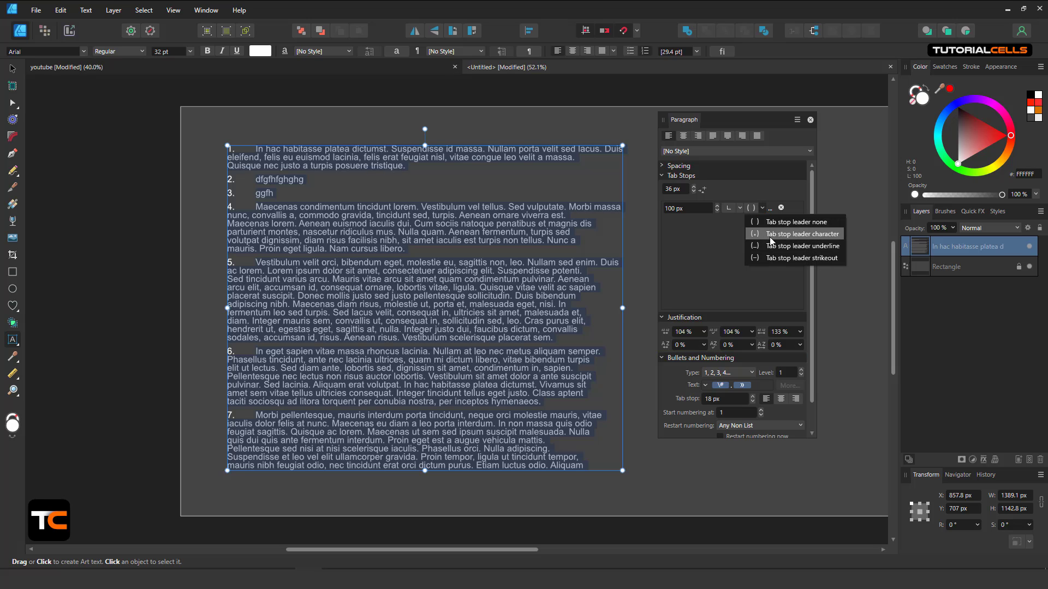
{"action": "left_click", "coordinate": [771, 235]}
{"action": "scroll", "coordinate": [247, 162], "scroll_direction": "up", "scroll_amount": 5}
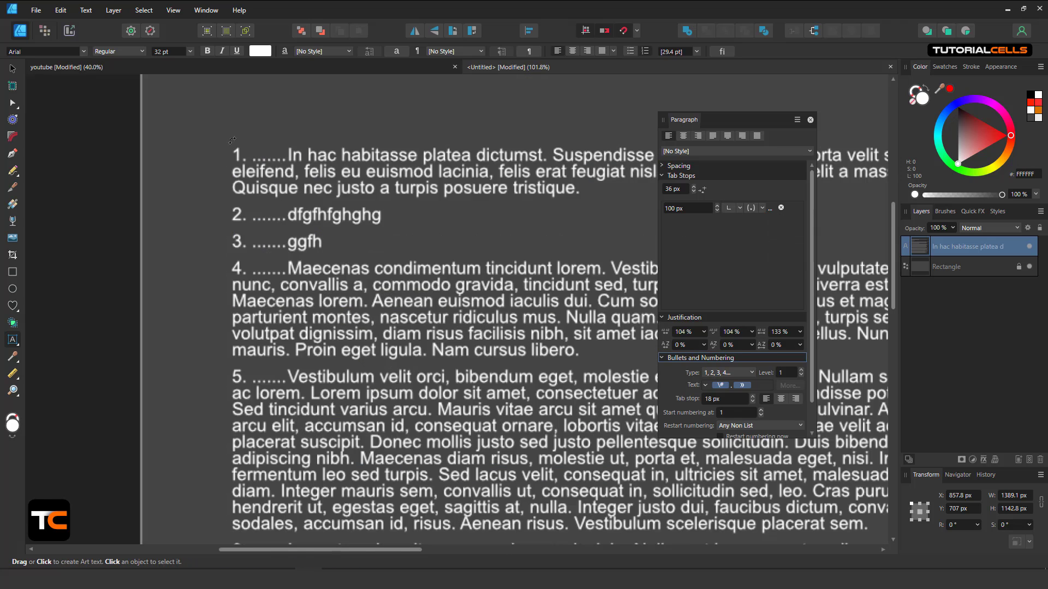
Step: Set the 100 px tab stop of all the numbered paragraphs to be positioned From Right
{"action": "key", "text": "ctrl+a"}
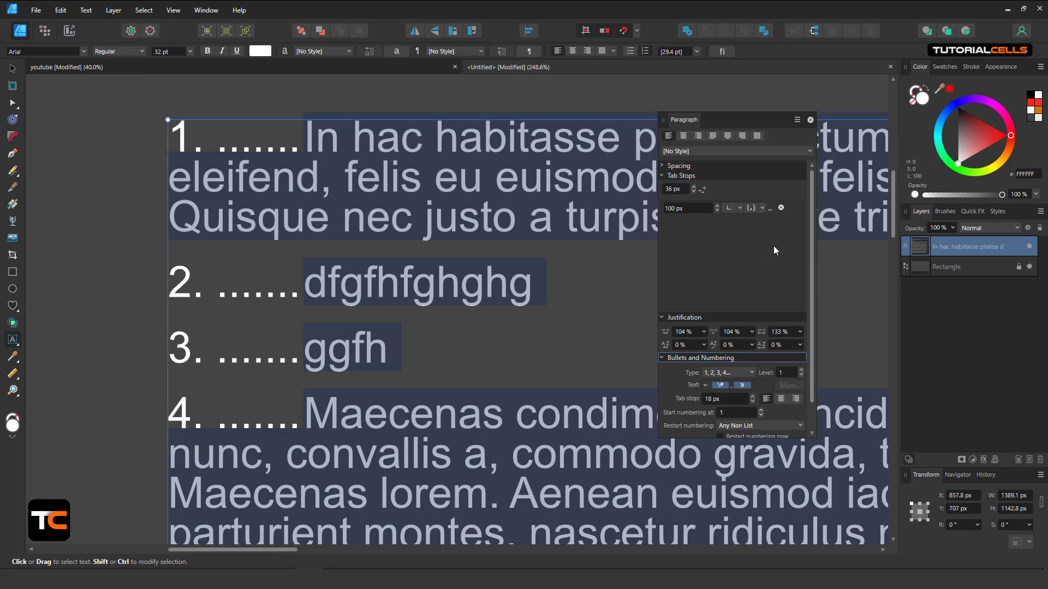
{"action": "left_click", "coordinate": [770, 210]}
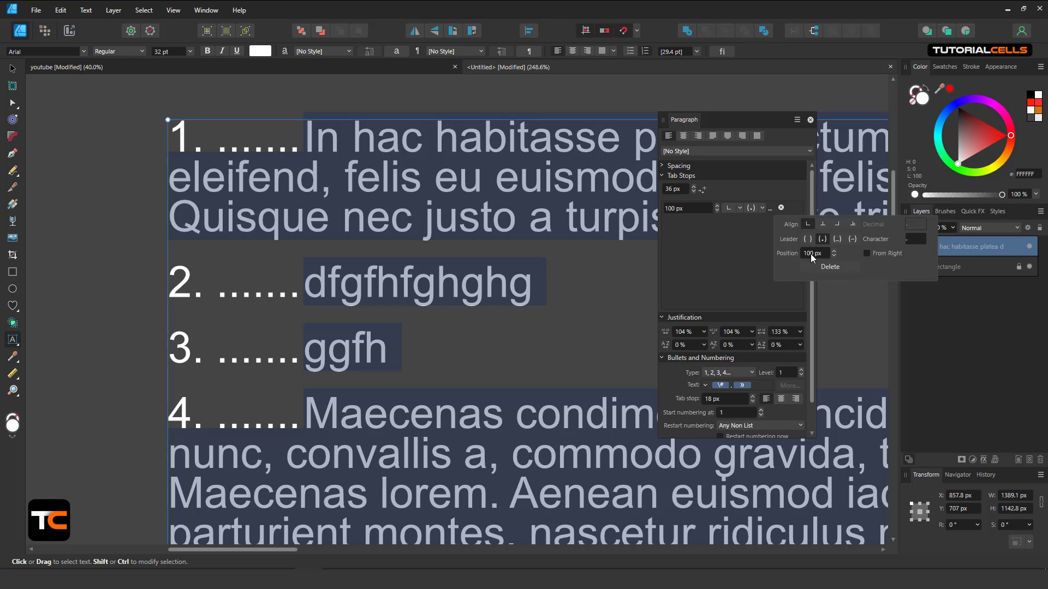
{"action": "left_click", "coordinate": [866, 253]}
{"action": "scroll", "coordinate": [521, 234], "scroll_direction": "down", "scroll_amount": 5}
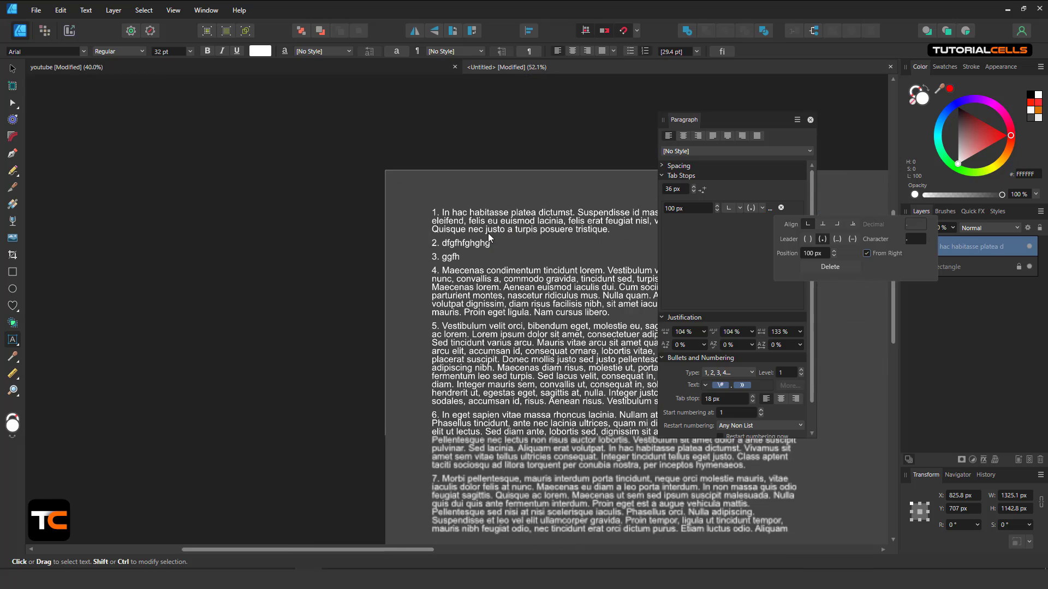
{"action": "left_click_drag", "start_coordinate": [533, 234], "coordinate": [393, 218]}
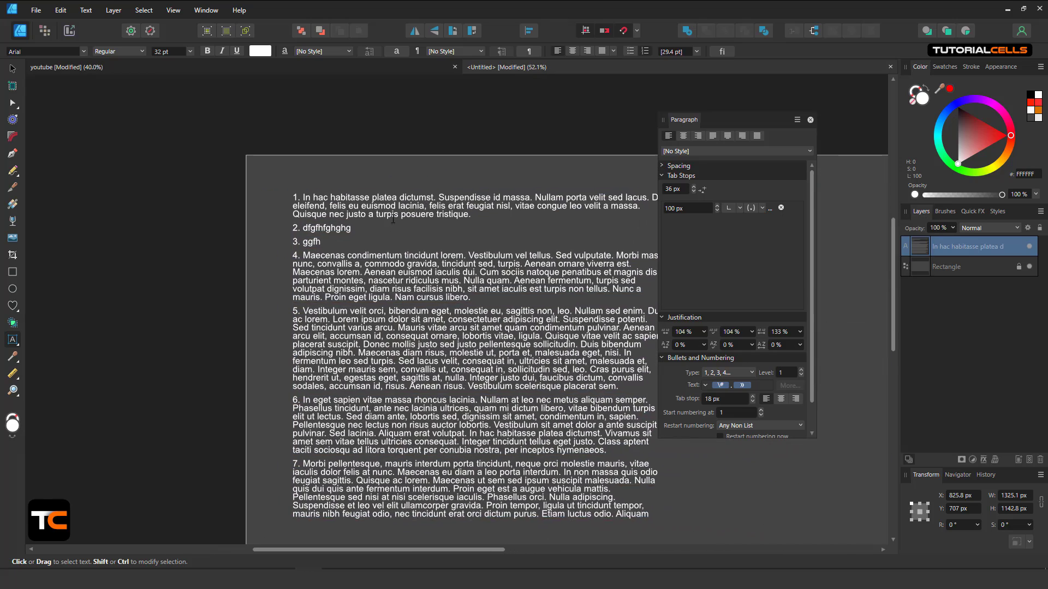
Step: Delete the 100 px tab stop from all the numbered paragraphs
{"action": "key", "text": "ctrl+a"}
{"action": "left_click", "coordinate": [770, 209]}
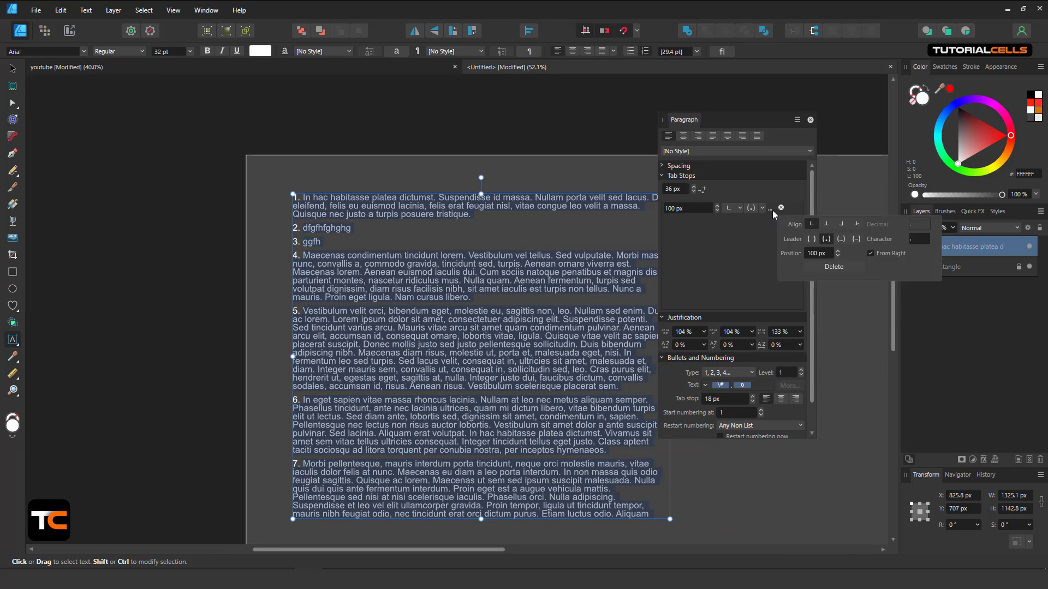
{"action": "left_click", "coordinate": [849, 267]}
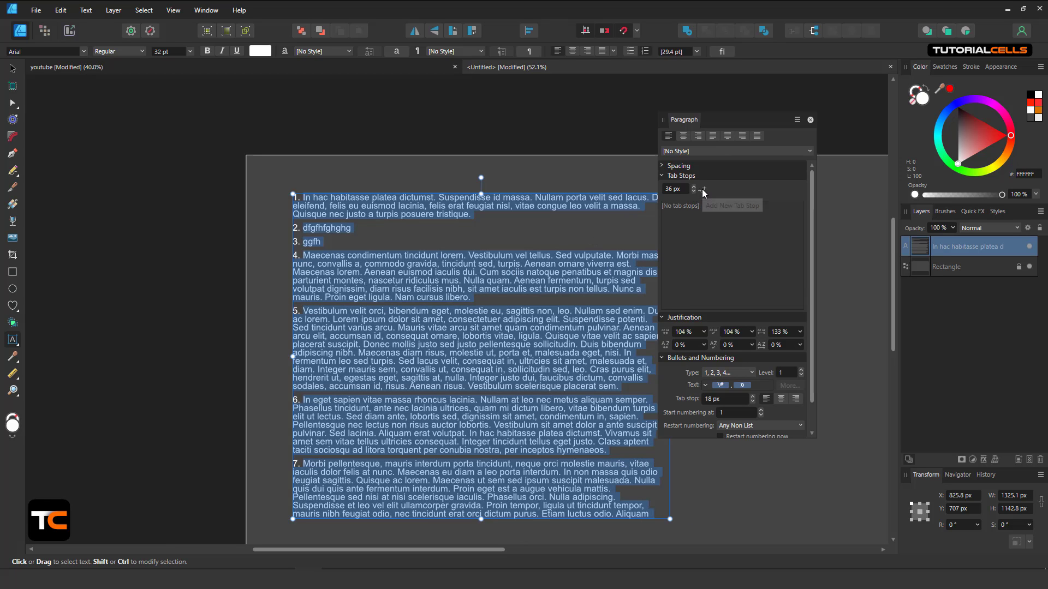
Step: Move the Paragraph panel further off the text and review its Bullets and Numbering, Justification, Tab Stops and Spacing sections
{"action": "left_click", "coordinate": [663, 175]}
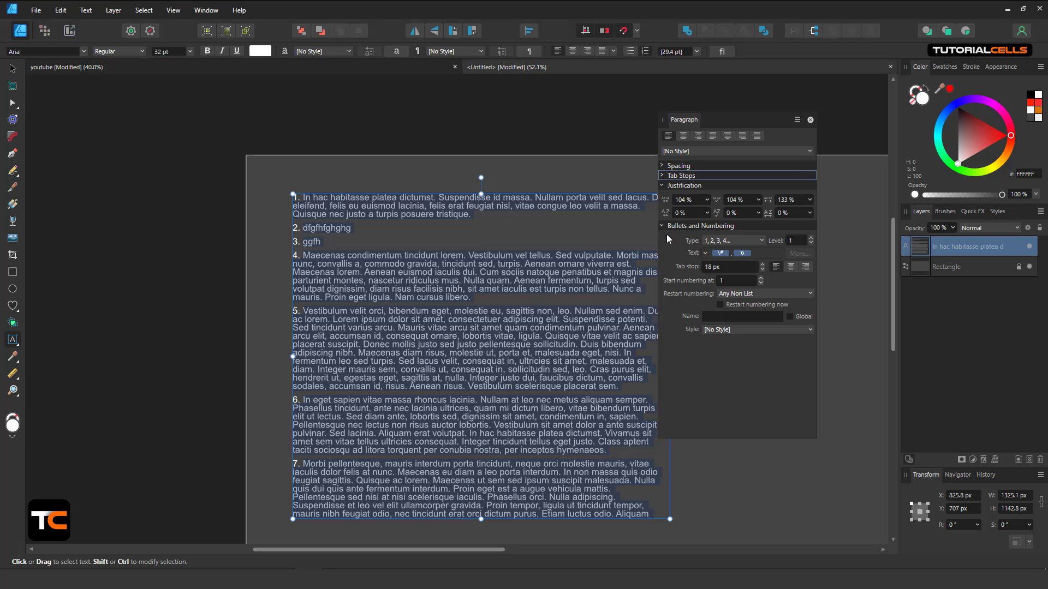
{"action": "scroll", "coordinate": [330, 233], "scroll_direction": "up", "scroll_amount": 3}
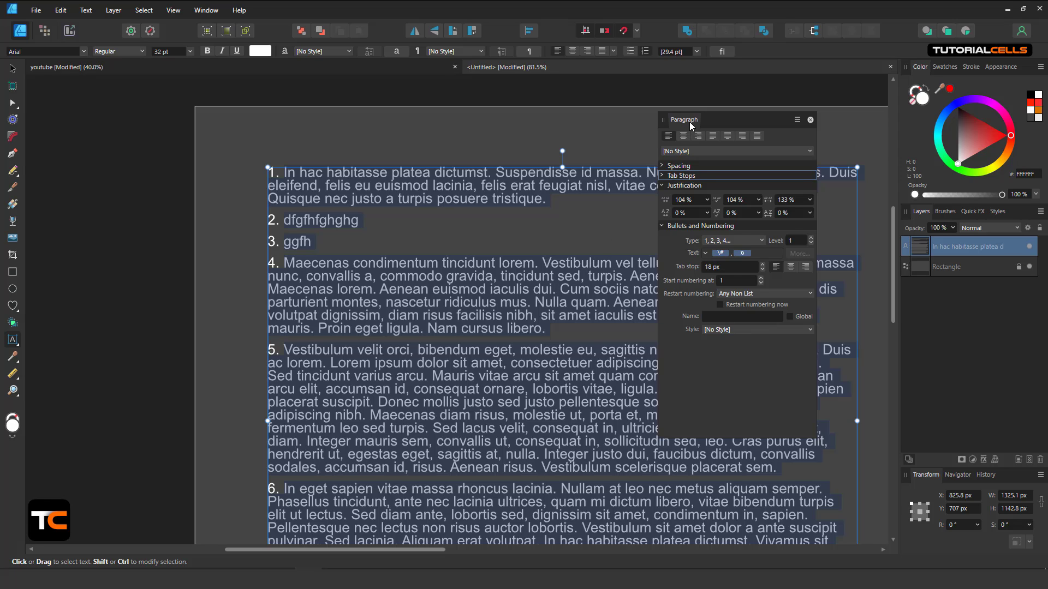
{"action": "left_click_drag", "start_coordinate": [689, 125], "coordinate": [732, 138]}
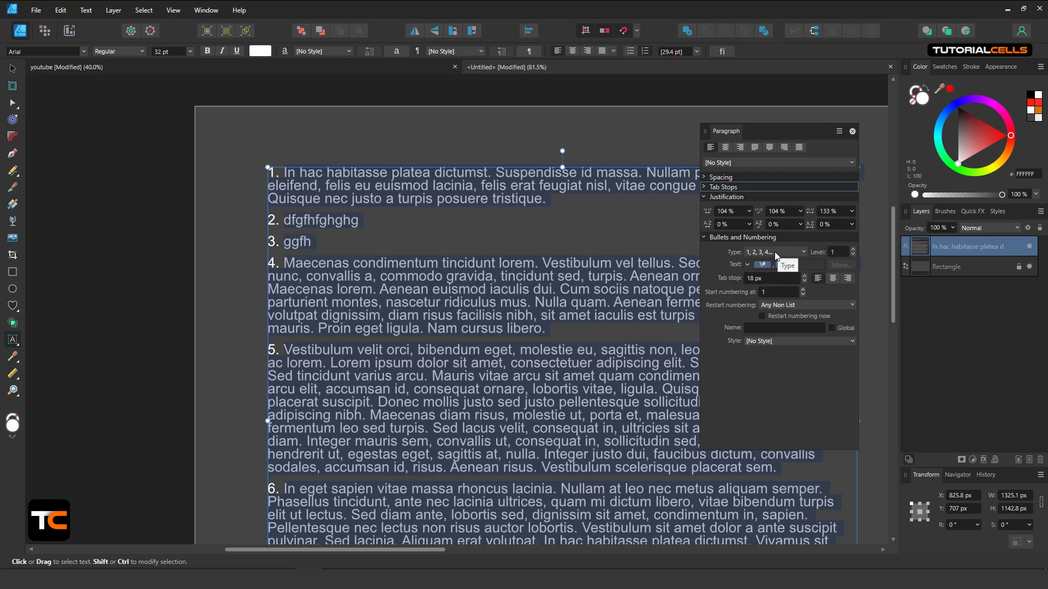
{"action": "left_click", "coordinate": [704, 197]}
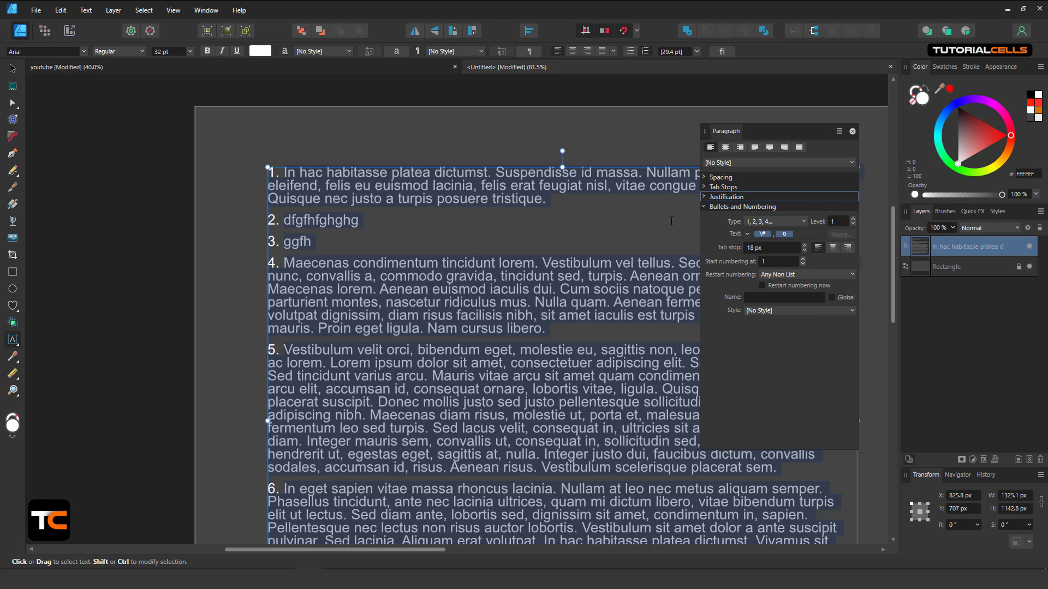
{"action": "left_click", "coordinate": [705, 198]}
{"action": "left_click", "coordinate": [704, 187]}
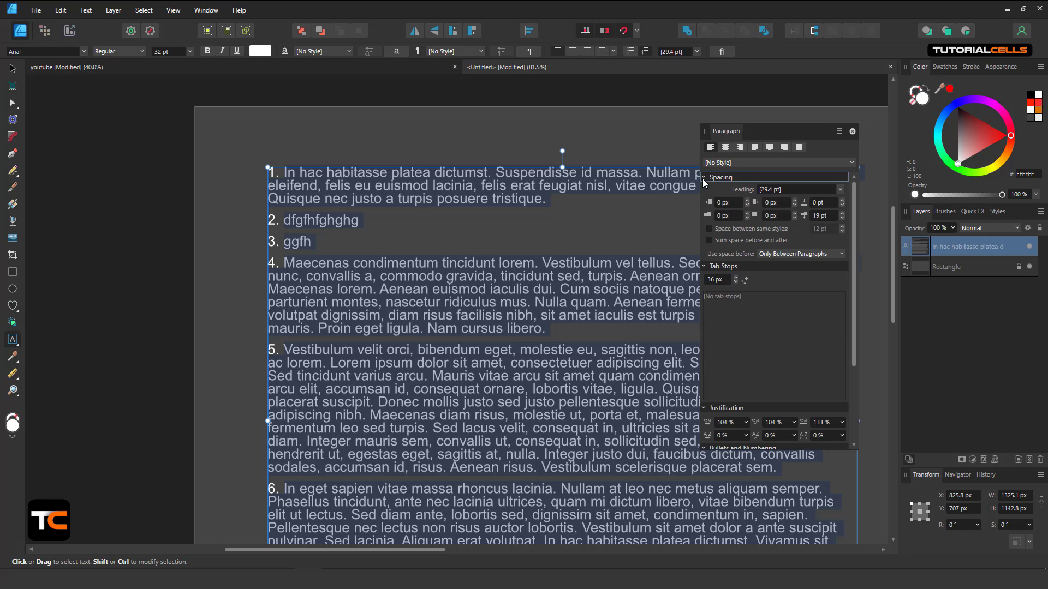